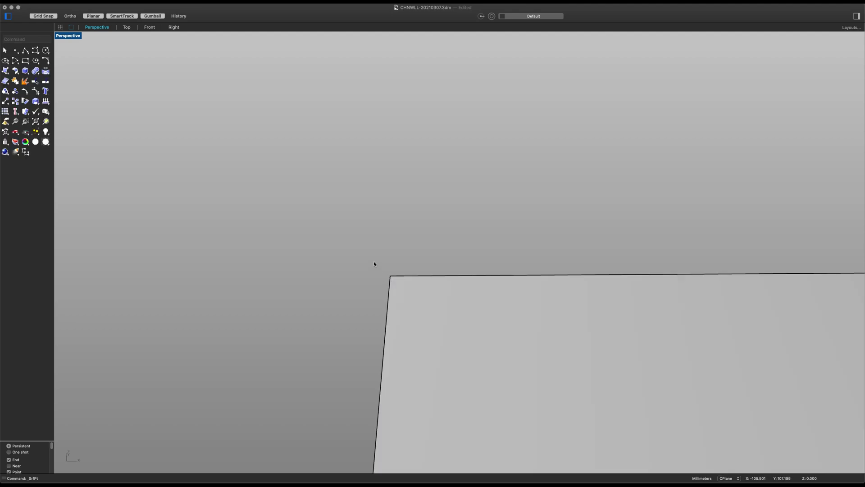
- Rebuild the flat rectangular surface with a point count of 6 and degree 2 in both U and V
{"action": "left_click", "coordinate": [411, 266]}
{"action": "type", "text": "Rebuild"}
{"action": "key", "text": "Return"}
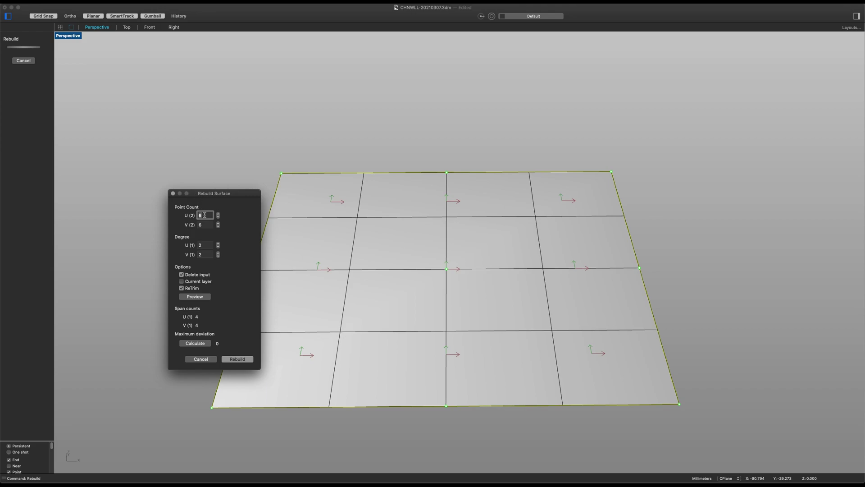
{"action": "left_click", "coordinate": [238, 359]}
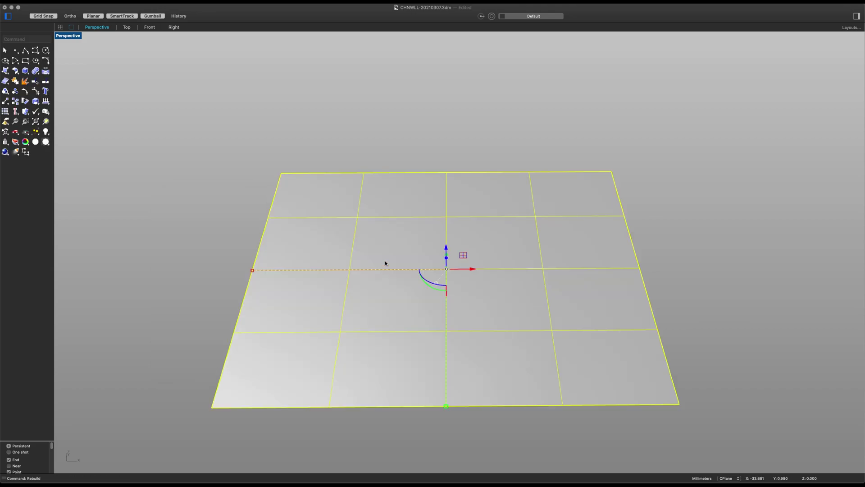
- Show the surface's control points and raise a diagonal band of interior points to form a ridge
{"action": "left_click", "coordinate": [38, 96]}
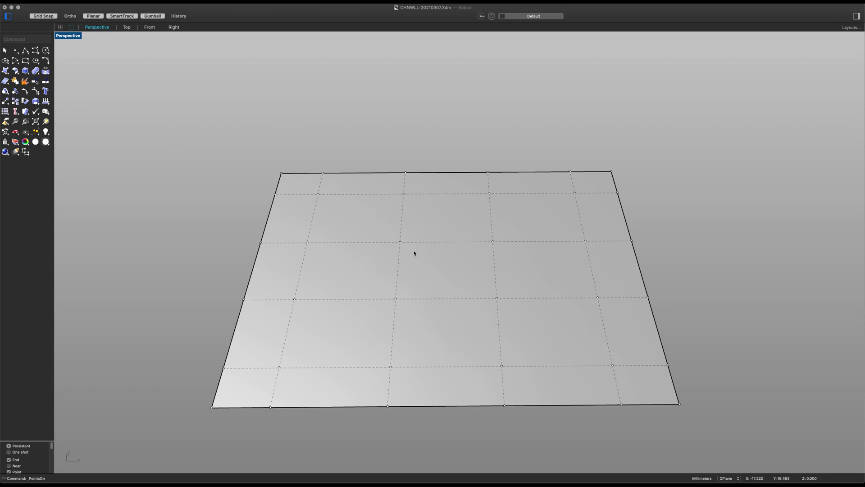
{"action": "left_click", "coordinate": [317, 194]}
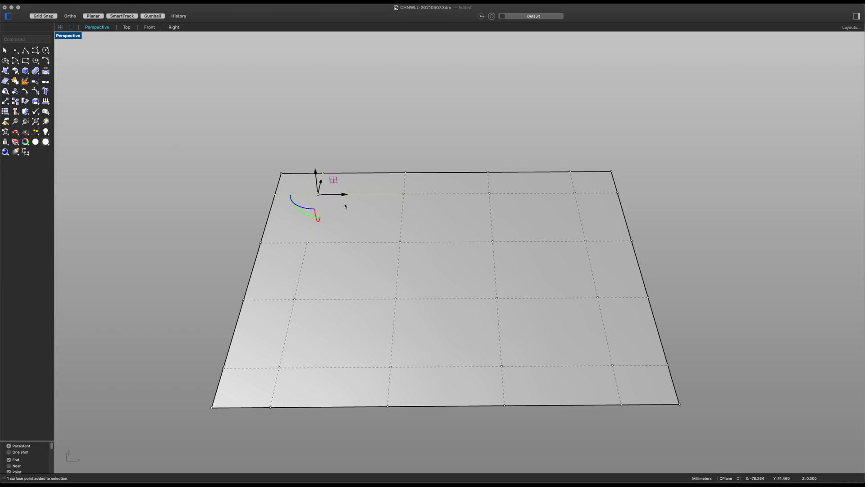
{"action": "left_click", "coordinate": [404, 194], "text": "shift"}
{"action": "left_click_drag", "start_coordinate": [494, 243], "coordinate": [550, 265]}
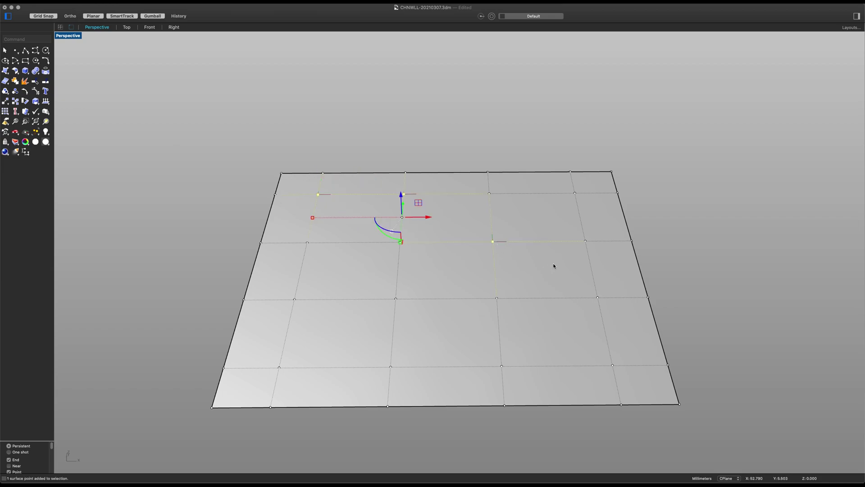
{"action": "left_click", "coordinate": [589, 249]}
{"action": "left_click", "coordinate": [596, 297], "text": "shift"}
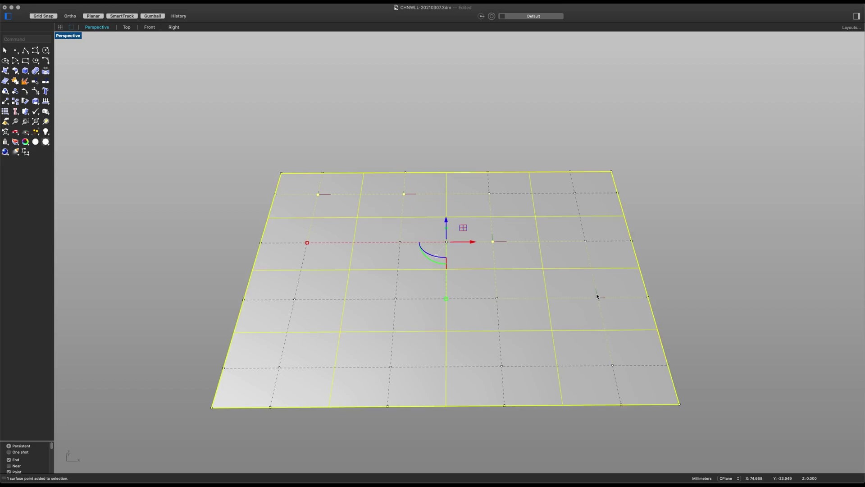
{"action": "left_click", "coordinate": [585, 241], "text": "shift"}
{"action": "left_click", "coordinate": [615, 345], "text": "super"}
{"action": "left_click_drag", "start_coordinate": [446, 236], "coordinate": [450, 184]}
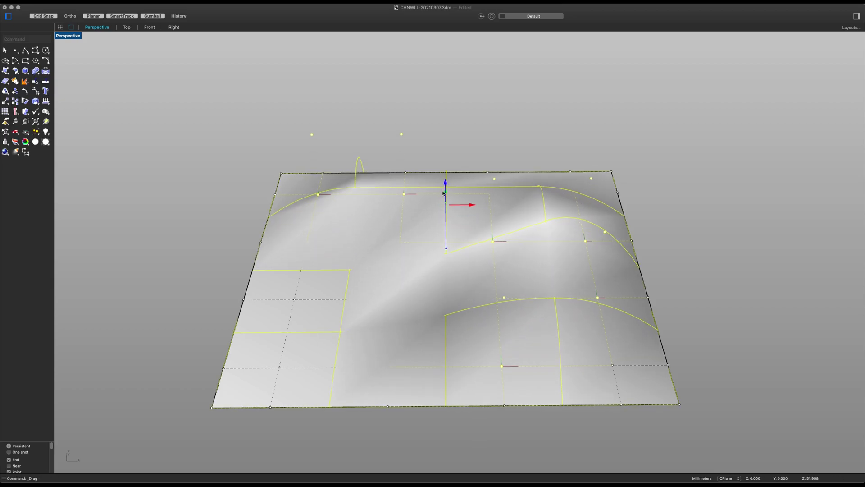
- Sculpt the terrain further by raising another group of control points and lowering a separate one, then hide the control points
{"action": "scroll", "coordinate": [441, 284], "scroll_direction": "down", "scroll_amount": 4}
{"action": "right_click_drag", "start_coordinate": [440, 284], "coordinate": [421, 245]}
{"action": "scroll", "coordinate": [415, 257], "scroll_direction": "up", "scroll_amount": 5}
{"action": "key", "text": "Escape"}
{"action": "left_click_drag", "start_coordinate": [339, 240], "coordinate": [501, 294]}
{"action": "left_click_drag", "start_coordinate": [420, 242], "coordinate": [420, 212]}
{"action": "left_click", "coordinate": [513, 285]}
{"action": "left_click_drag", "start_coordinate": [513, 284], "coordinate": [513, 305]}
{"action": "right_click_drag", "start_coordinate": [515, 225], "coordinate": [488, 297]}
{"action": "key", "text": "Escape"}
{"action": "right_click_drag", "start_coordinate": [371, 214], "coordinate": [430, 197]}
{"action": "scroll", "coordinate": [425, 198], "scroll_direction": "up", "scroll_amount": 5}
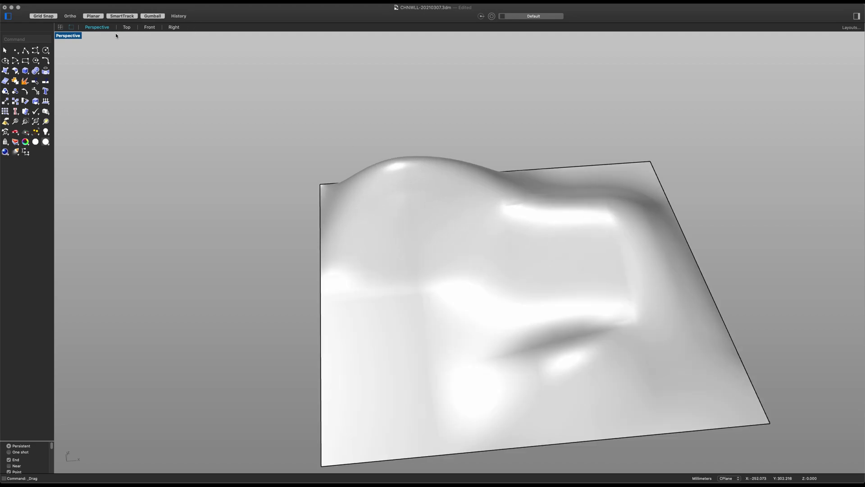
- In the Top view, draw an open nine-point control-point curve winding over the terrain like an upside-down U
{"action": "left_click", "coordinate": [127, 27]}
{"action": "scroll", "coordinate": [257, 52], "scroll_direction": "down", "scroll_amount": 5}
{"action": "scroll", "coordinate": [321, 120], "scroll_direction": "up", "scroll_amount": 3}
{"action": "scroll", "coordinate": [341, 86], "scroll_direction": "down", "scroll_amount": 1}
{"action": "right_click_drag", "start_coordinate": [355, 97], "coordinate": [375, 186]}
{"action": "scroll", "coordinate": [374, 186], "scroll_direction": "up", "scroll_amount": 2}
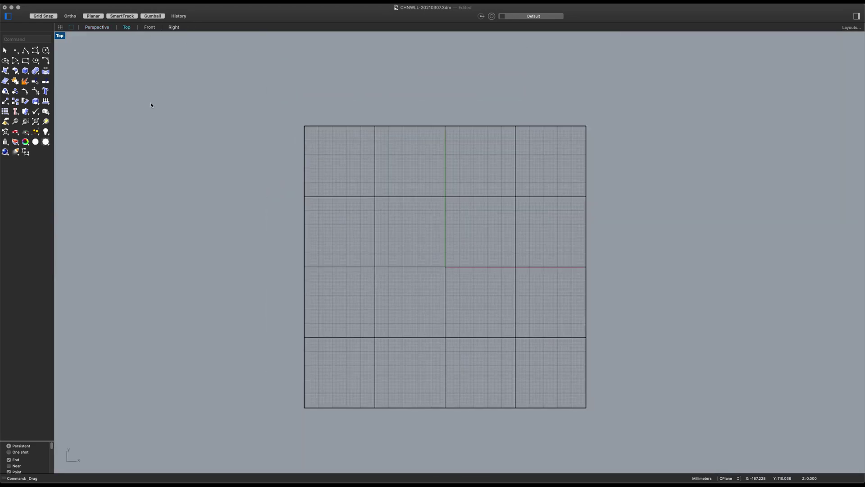
{"action": "left_click", "coordinate": [37, 53]}
{"action": "left_click", "coordinate": [333, 380]}
{"action": "left_click", "coordinate": [368, 335]}
{"action": "left_click", "coordinate": [351, 243]}
{"action": "left_click", "coordinate": [349, 178]}
{"action": "left_click", "coordinate": [445, 150]}
{"action": "left_click", "coordinate": [542, 154]}
{"action": "left_click", "coordinate": [541, 225]}
{"action": "left_click", "coordinate": [487, 273]}
{"action": "left_click", "coordinate": [532, 364]}
{"action": "key", "text": "Return"}
{"action": "scroll", "coordinate": [480, 263], "scroll_direction": "down", "scroll_amount": 3}
{"action": "scroll", "coordinate": [480, 263], "scroll_direction": "up", "scroll_amount": 1}
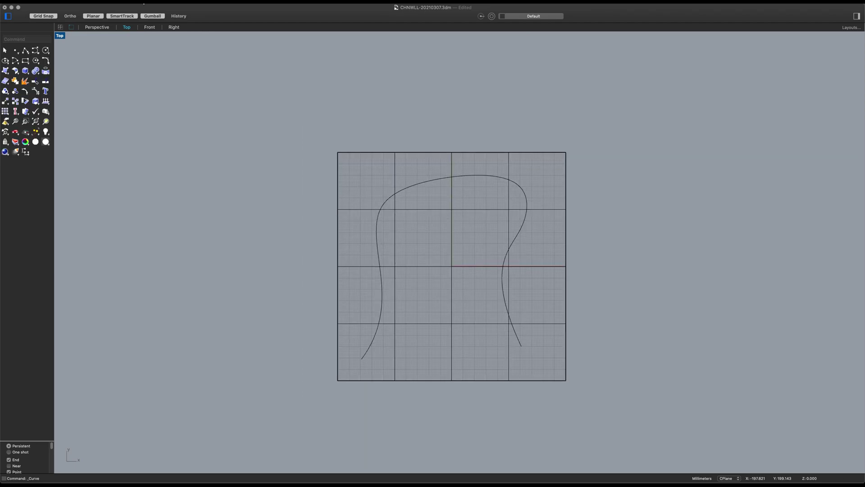
- In the Perspective view, move the winding curve vertically until it floats above the terrain's highest hill
{"action": "left_click", "coordinate": [102, 27]}
{"action": "mouse_move", "coordinate": [276, 140]}
{"action": "right_mouse_down"}
{"action": "mouse_move", "coordinate": [424, 274]}
{"action": "mouse_move", "coordinate": [416, 319]}
{"action": "right_mouse_up"}
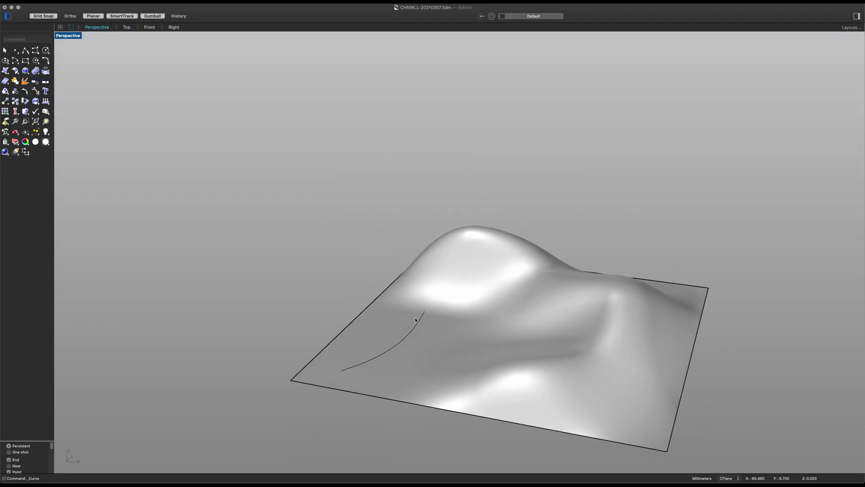
{"action": "left_click", "coordinate": [419, 322]}
{"action": "left_click", "coordinate": [445, 328]}
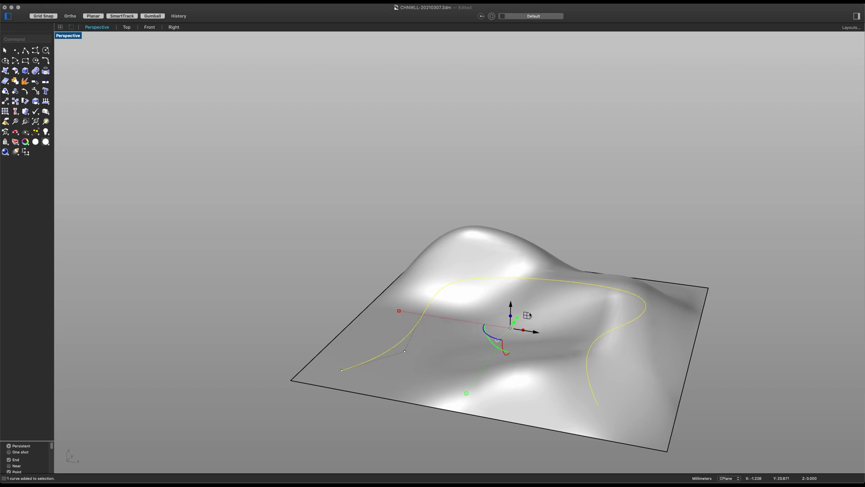
{"action": "left_click_drag", "start_coordinate": [510, 308], "coordinate": [513, 189]}
{"action": "mouse_move", "coordinate": [330, 231]}
{"action": "right_mouse_down"}
{"action": "mouse_move", "coordinate": [386, 247]}
{"action": "mouse_move", "coordinate": [322, 244]}
{"action": "right_mouse_up"}
{"action": "right_click_drag", "start_coordinate": [448, 302], "coordinate": [495, 328]}
{"action": "left_click", "coordinate": [366, 281]}
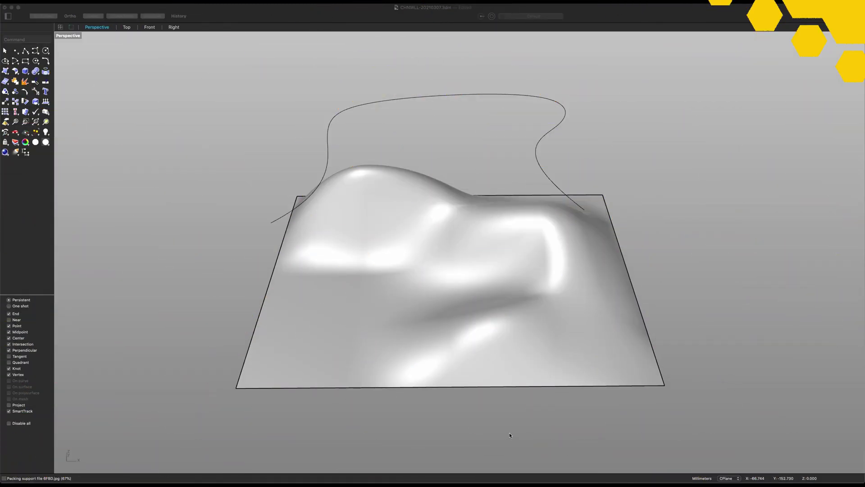
- Create a box with a 10 mm square base and equal height beside the terrain's edge
{"action": "scroll", "coordinate": [257, 346], "scroll_direction": "up", "scroll_amount": 10}
{"action": "right_click_drag", "start_coordinate": [355, 331], "coordinate": [389, 285]}
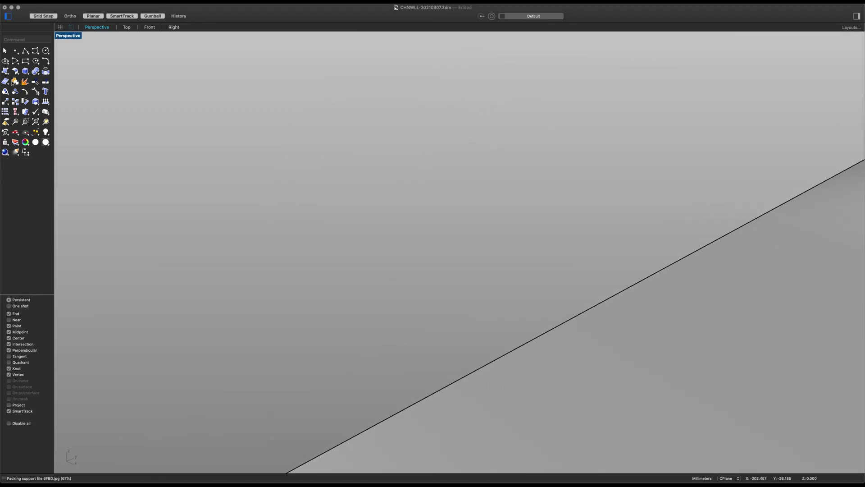
{"action": "left_click", "coordinate": [25, 71]}
{"action": "left_click", "coordinate": [465, 304]}
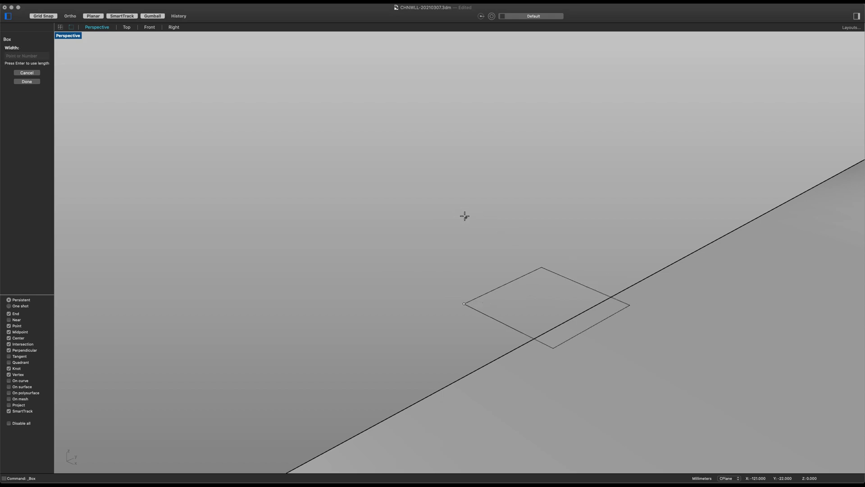
{"action": "type", "text": "10"}
{"action": "key", "text": "Return"}
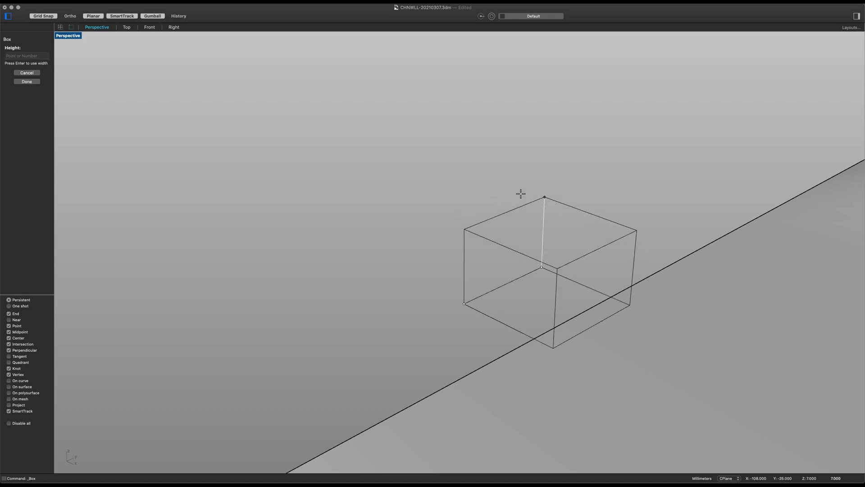
{"action": "type", "text": "1"}
{"action": "key", "text": "Return"}
{"action": "scroll", "coordinate": [534, 252], "scroll_direction": "down", "scroll_amount": 3}
- Move the cube outward so it stands clear of the terrain's edge
{"action": "left_click", "coordinate": [523, 249]}
{"action": "left_click_drag", "start_coordinate": [555, 255], "coordinate": [489, 226]}
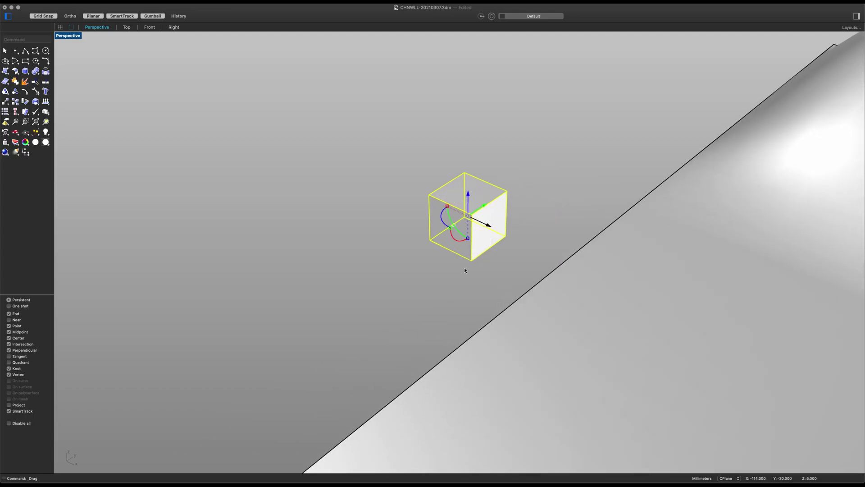
{"action": "left_click", "coordinate": [477, 160]}
{"action": "scroll", "coordinate": [477, 160], "scroll_direction": "up", "scroll_amount": 8}
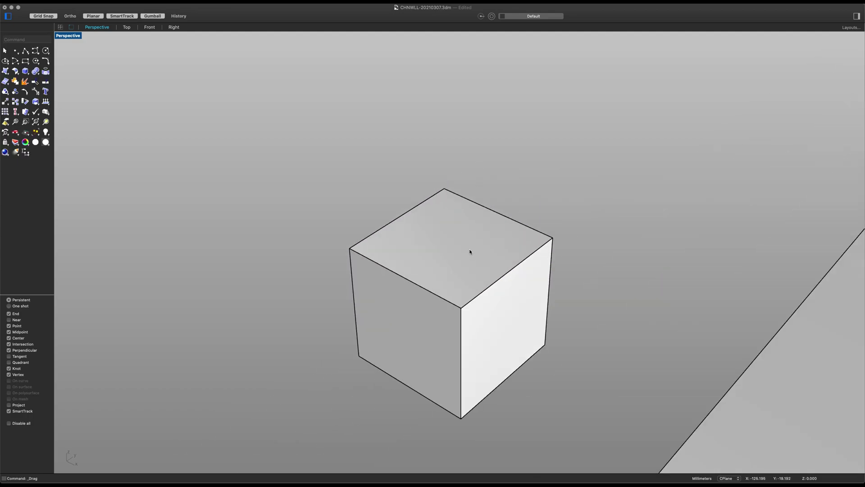
- Draw a rectangle over the cube's top face from one corner to the diagonally opposite corner
{"action": "left_click", "coordinate": [26, 60]}
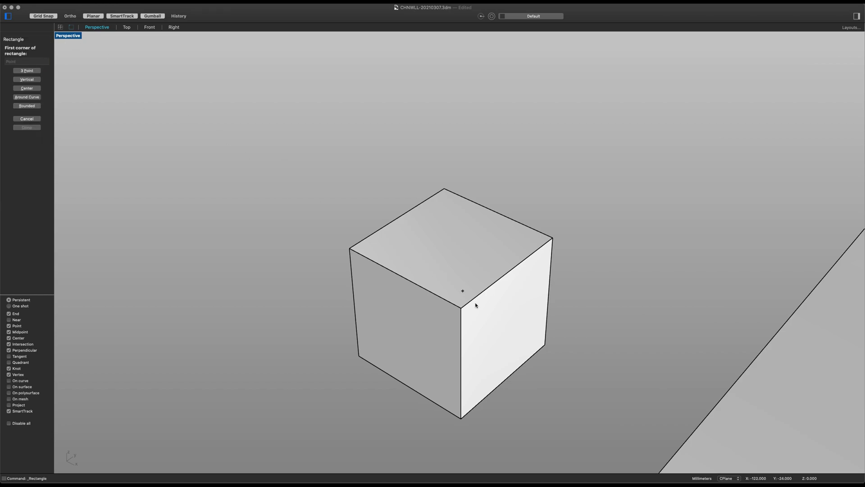
{"action": "left_click", "coordinate": [350, 248]}
{"action": "left_click", "coordinate": [551, 238]}
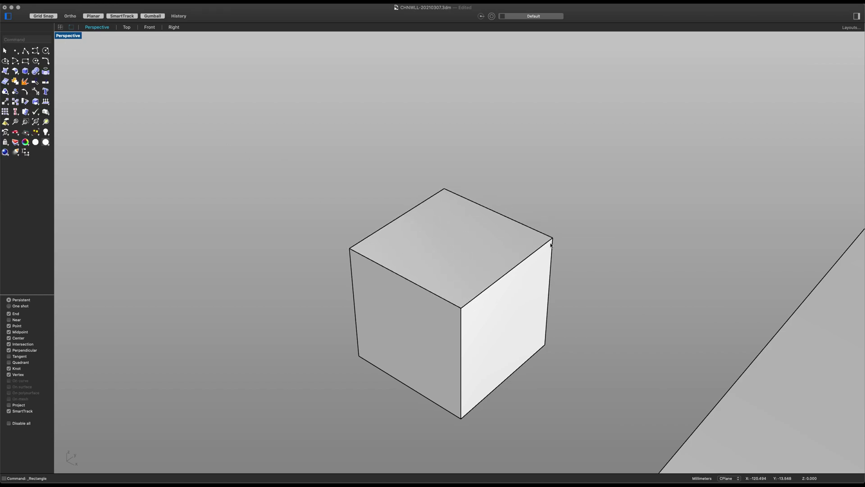
- Offset the top-face rectangle 0.5 mm inward with sharp corners and delete the original rectangle
{"action": "left_click", "coordinate": [543, 246]}
{"action": "left_click", "coordinate": [561, 253]}
{"action": "scroll", "coordinate": [545, 266], "scroll_direction": "up", "scroll_amount": 5}
{"action": "scroll", "coordinate": [545, 266], "scroll_direction": "down", "scroll_amount": 2}
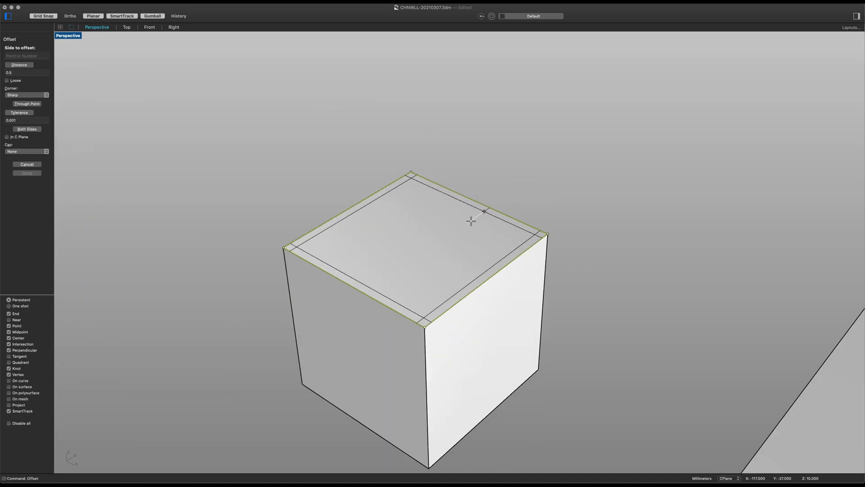
{"action": "left_click", "coordinate": [471, 222]}
{"action": "key", "text": "Delete"}
- Extrude the inner rectangle 1.5 mm down into the cube and delete the source curve
{"action": "left_click", "coordinate": [541, 240]}
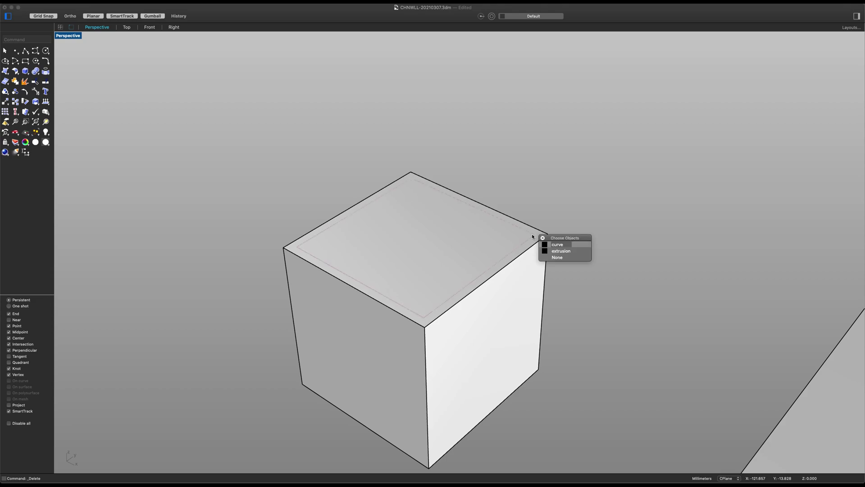
{"action": "left_click", "coordinate": [557, 245]}
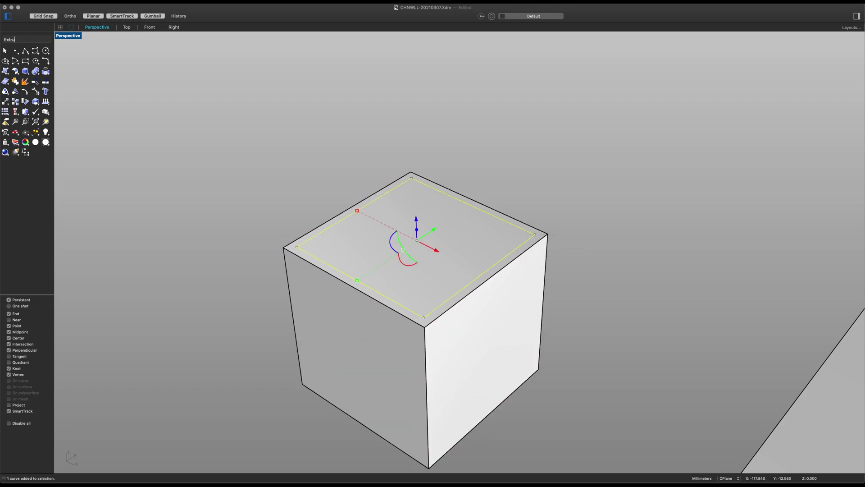
{"action": "key", "text": "Return"}
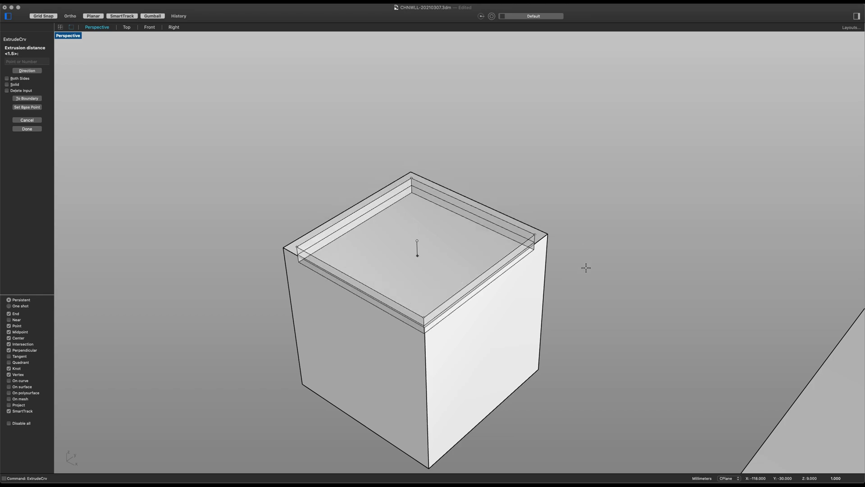
{"action": "type", "text": "1.5"}
{"action": "key", "text": "Return"}
{"action": "key", "text": "Delete"}
- Cap the extruded rectangle and subtract it from the cube with BooleanDifference to leave a recess with a raised rim
{"action": "left_click", "coordinate": [528, 235]}
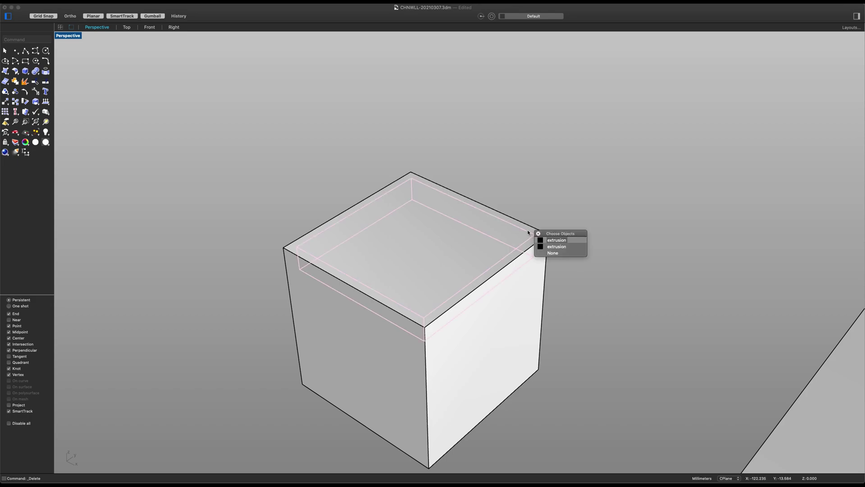
{"action": "left_click", "coordinate": [547, 241]}
{"action": "type", "text": "Cap"}
{"action": "key", "text": "Return"}
{"action": "type", "text": "BooleanDifference"}
{"action": "key", "text": "Return"}
{"action": "left_click", "coordinate": [535, 274]}
{"action": "key", "text": "Return"}
{"action": "left_click", "coordinate": [475, 229]}
{"action": "left_click", "coordinate": [475, 228]}
{"action": "key", "text": "Return"}
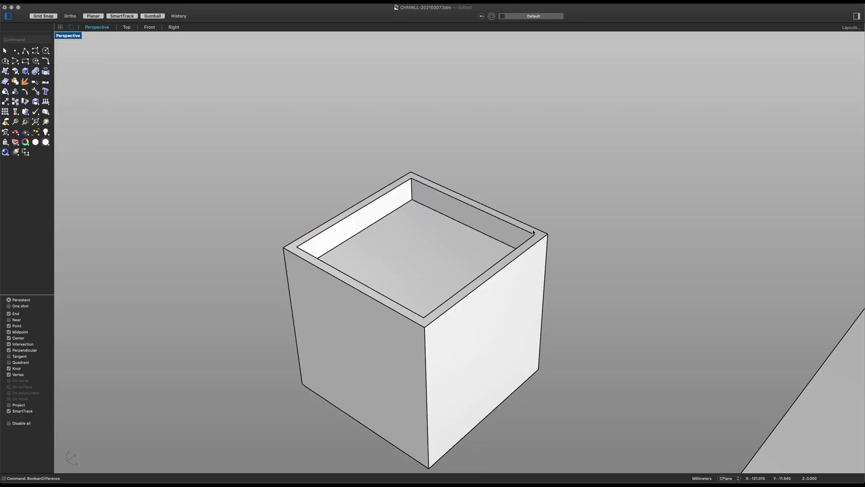
- Create a small box 1 mm high at the front corner of the rim, its base spanning the rim's outer and inner corners
{"action": "scroll", "coordinate": [424, 330], "scroll_direction": "down", "scroll_amount": 10}
{"action": "right_click_drag", "start_coordinate": [424, 331], "coordinate": [421, 315]}
{"action": "scroll", "coordinate": [420, 315], "scroll_direction": "up", "scroll_amount": 7}
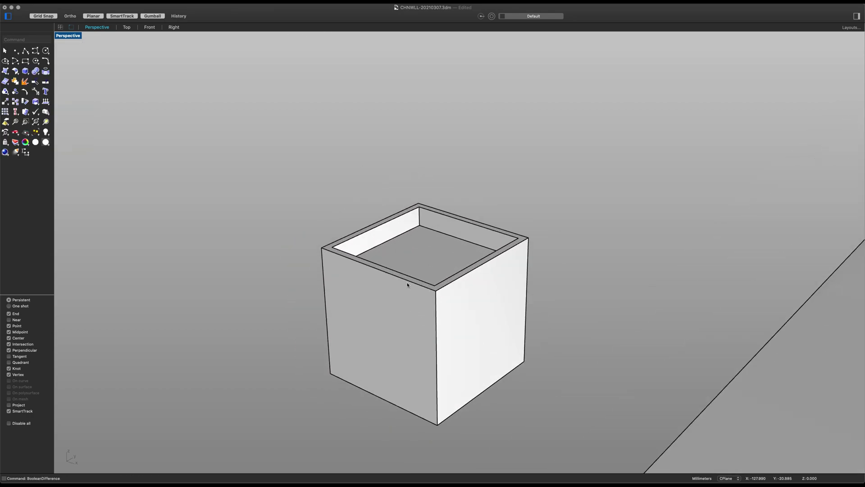
{"action": "right_click_drag", "start_coordinate": [408, 285], "coordinate": [397, 284]}
{"action": "scroll", "coordinate": [375, 268], "scroll_direction": "up", "scroll_amount": 5}
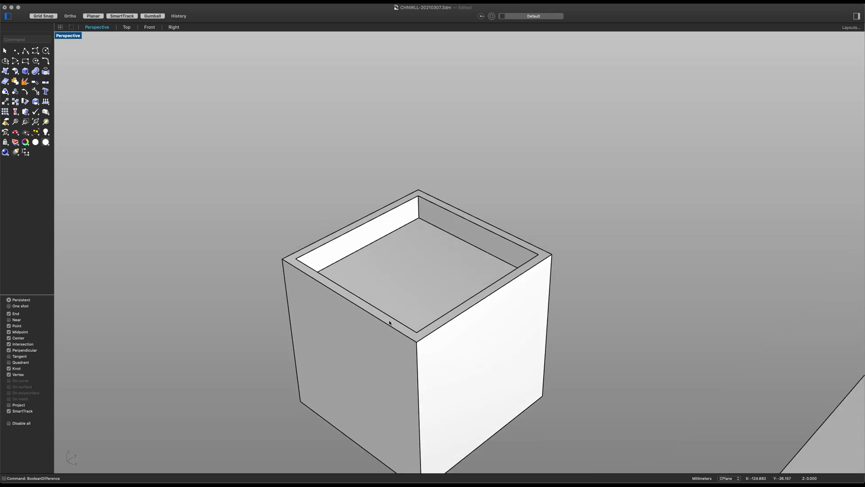
{"action": "left_click", "coordinate": [25, 71]}
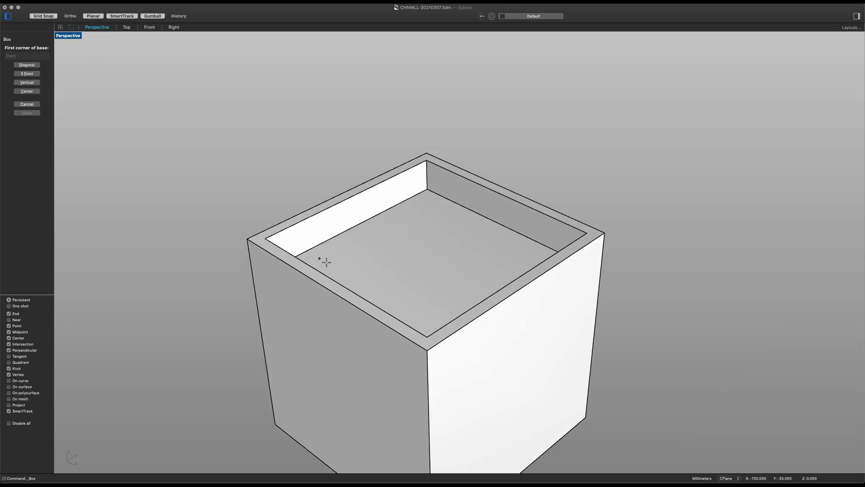
{"action": "left_click", "coordinate": [426, 347]}
{"action": "left_click", "coordinate": [427, 346]}
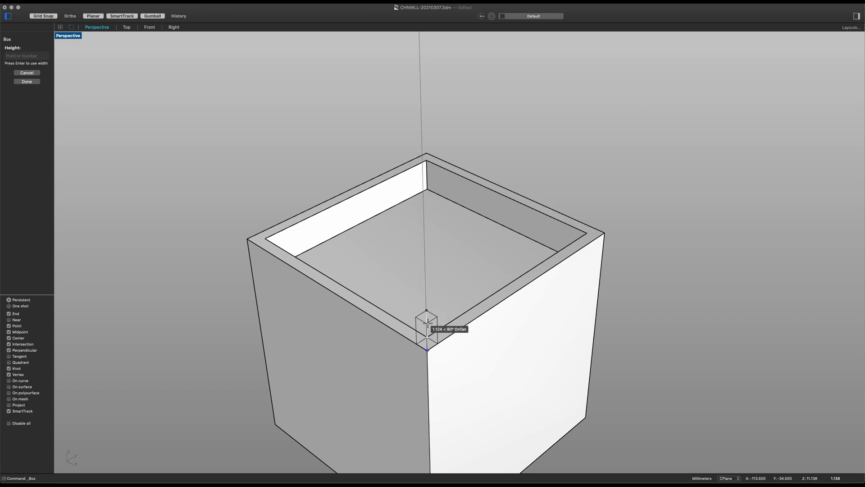
{"action": "left_click", "coordinate": [428, 323]}
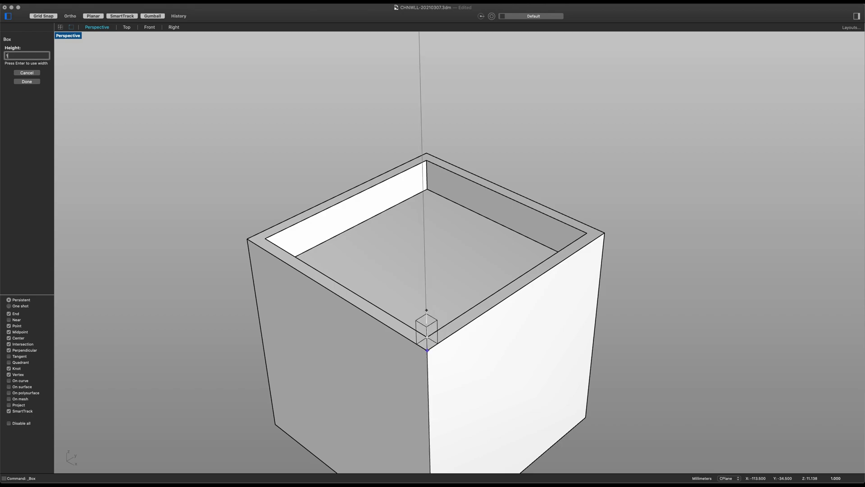
{"action": "left_click", "coordinate": [427, 334]}
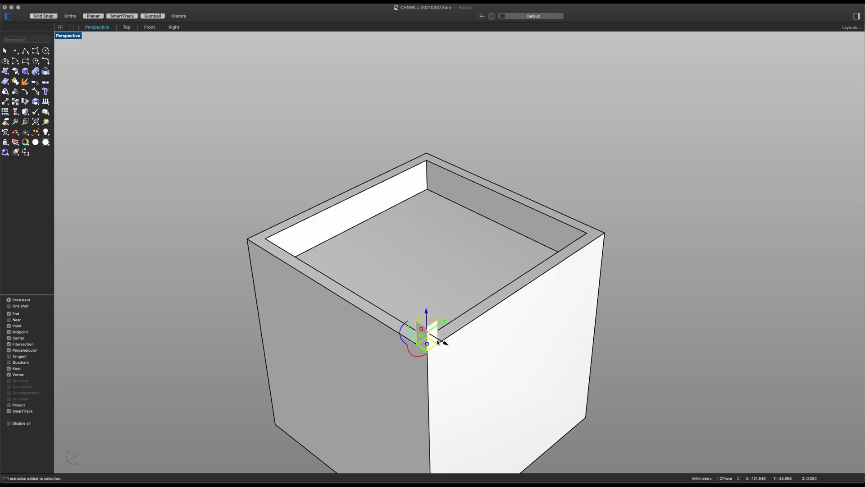
{"action": "scroll", "coordinate": [438, 341], "scroll_direction": "up", "scroll_amount": 3}
{"action": "left_click", "coordinate": [479, 339]}
{"action": "left_click", "coordinate": [756, 240]}
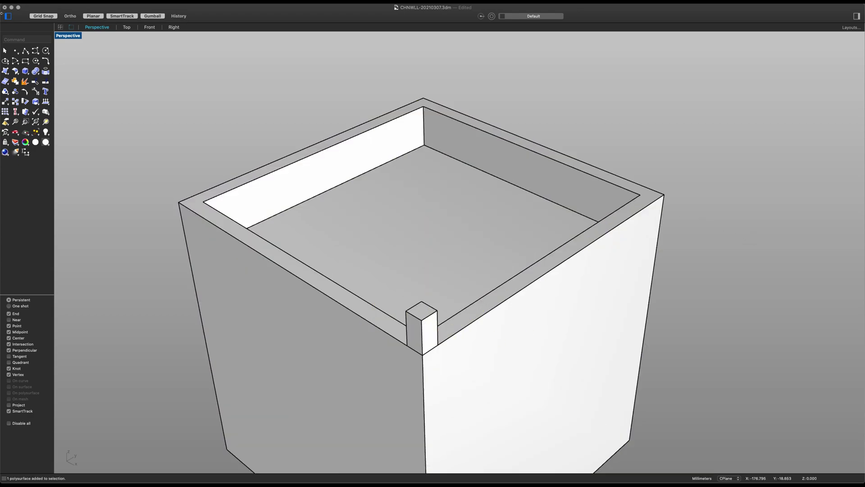
- Draw a polyline along the rim's outer edge from the small block's corner to the adjacent corner of the cube
{"action": "left_click", "coordinate": [25, 51]}
{"action": "left_click", "coordinate": [426, 355]}
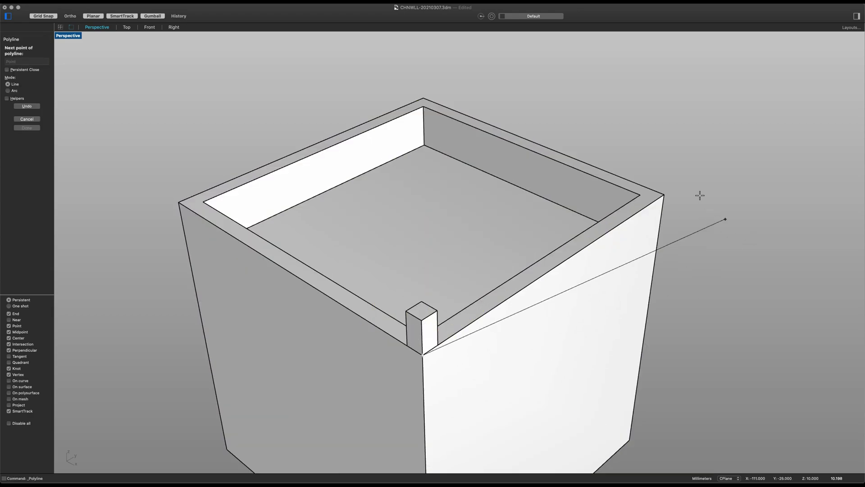
{"action": "left_click", "coordinate": [666, 194]}
{"action": "key", "text": "Return"}
- Array the small box along the rim-edge polyline with ArrayCrv, using 10 items and Freeform orientation
{"action": "left_click", "coordinate": [424, 328]}
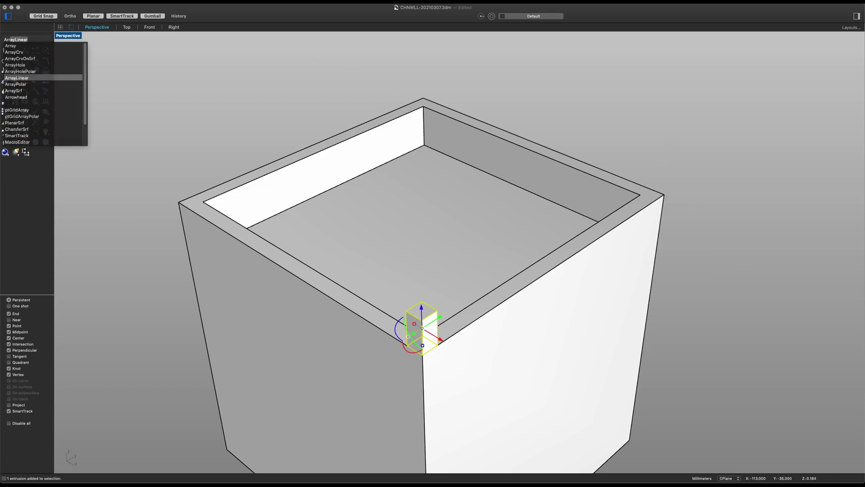
{"action": "key", "text": "Up"}
{"action": "key", "text": "Up"}
{"action": "key", "text": "Up"}
{"action": "key", "text": "Up"}
{"action": "key", "text": "Return"}
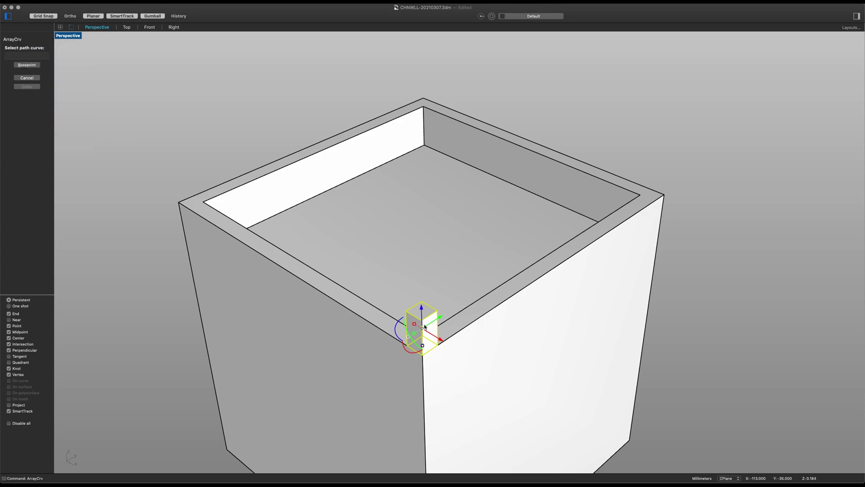
{"action": "left_click", "coordinate": [498, 308]}
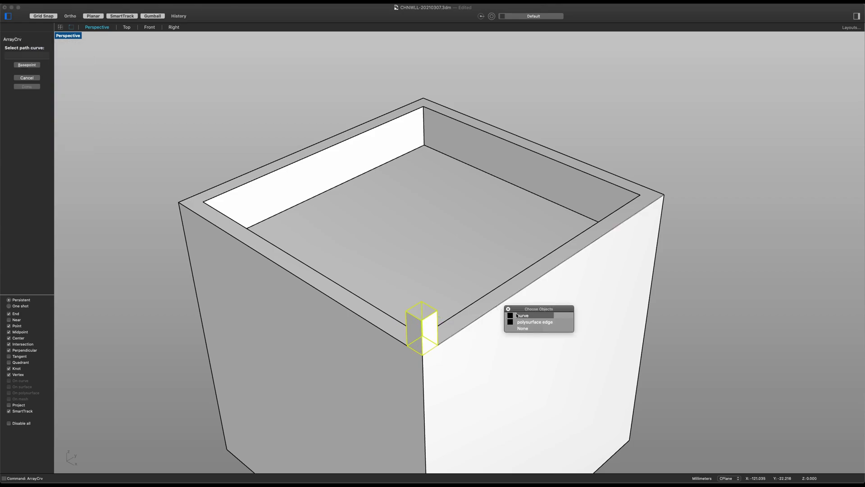
{"action": "left_click", "coordinate": [528, 314]}
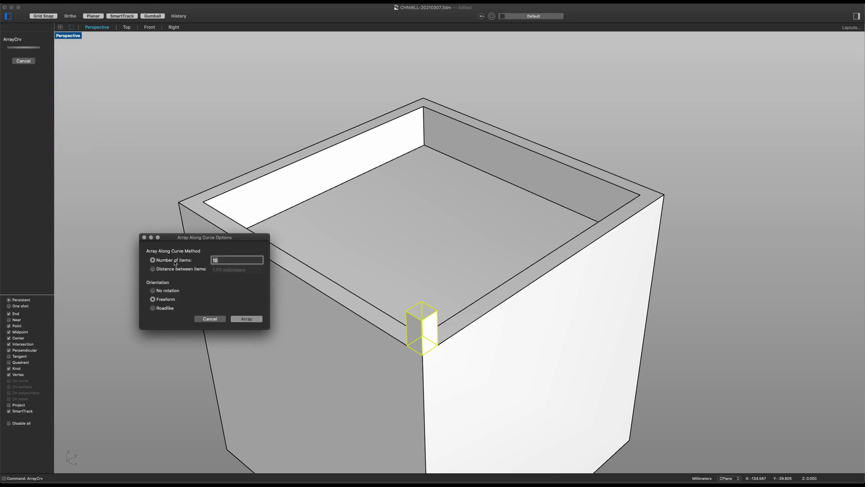
{"action": "left_click", "coordinate": [245, 319]}
- Delete the path polyline running along the rim's outer edge beneath the row of small blocks
{"action": "left_click", "coordinate": [690, 231]}
{"action": "right_click_drag", "start_coordinate": [691, 231], "coordinate": [682, 233]}
{"action": "left_click", "coordinate": [633, 226]}
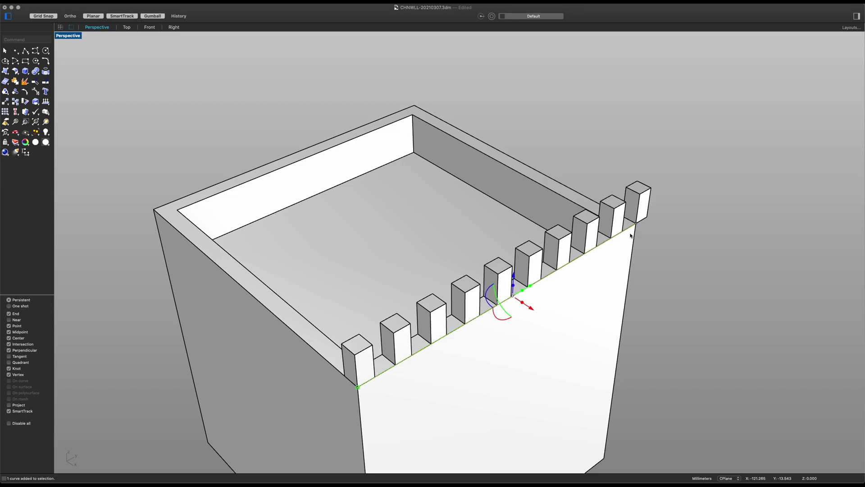
{"action": "key", "text": "Delete"}
{"action": "scroll", "coordinate": [518, 271], "scroll_direction": "down", "scroll_amount": 5}
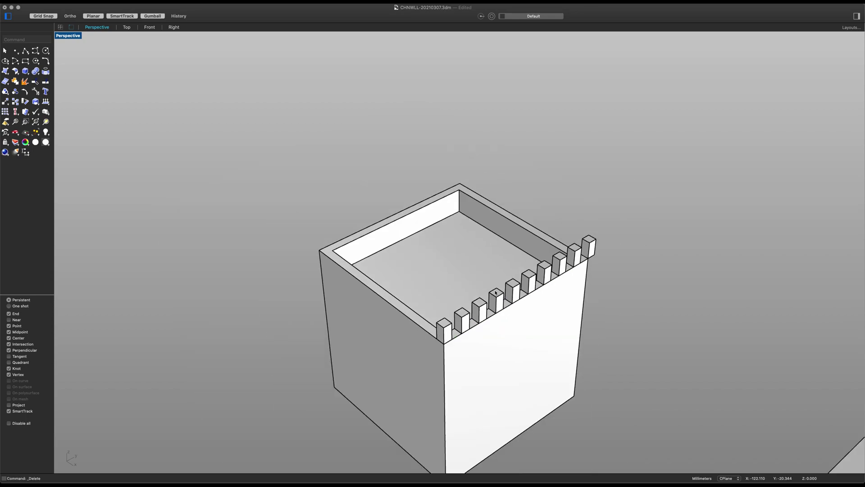
- Shrink the row of ten blocks with Scale1D from the front corner so the last block ends at the cube's adjacent corner
{"action": "scroll", "coordinate": [483, 297], "scroll_direction": "up", "scroll_amount": 5}
{"action": "left_click_drag", "start_coordinate": [309, 102], "coordinate": [764, 409]}
{"action": "scroll", "coordinate": [588, 289], "scroll_direction": "down", "scroll_amount": 3}
{"action": "scroll", "coordinate": [595, 285], "scroll_direction": "up", "scroll_amount": 3}
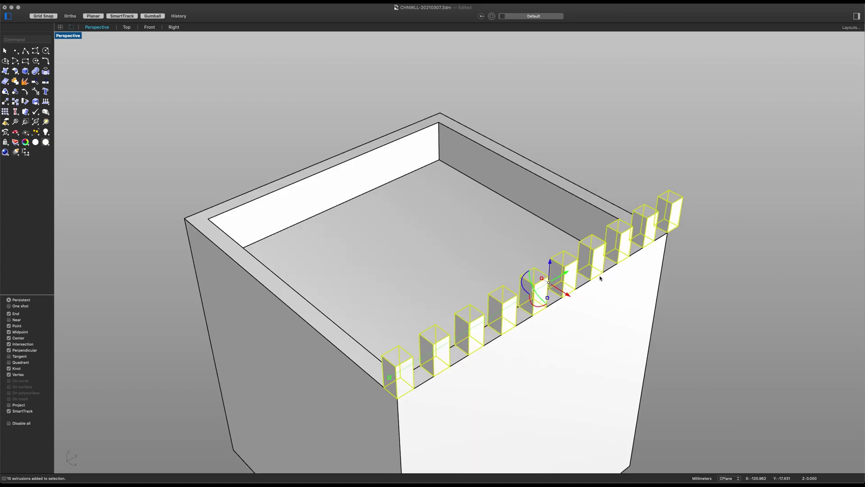
{"action": "type", "text": "Scale"}
{"action": "key", "text": "Down"}
{"action": "key", "text": "Return"}
{"action": "left_click", "coordinate": [397, 398]}
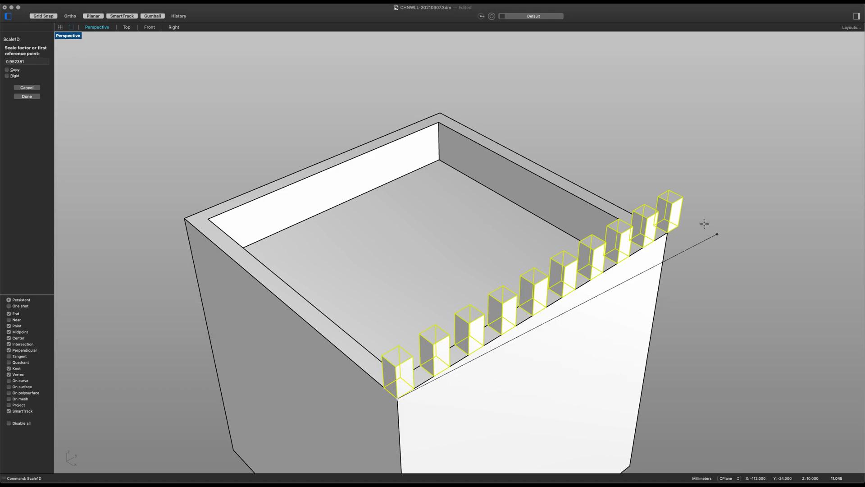
{"action": "left_click", "coordinate": [678, 225]}
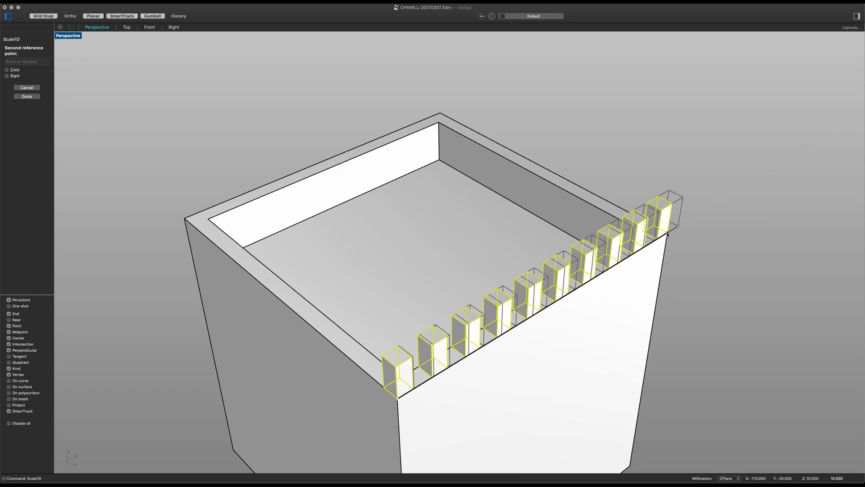
{"action": "left_click", "coordinate": [667, 233]}
{"action": "scroll", "coordinate": [680, 252], "scroll_direction": "down", "scroll_amount": 2}
{"action": "scroll", "coordinate": [671, 259], "scroll_direction": "up", "scroll_amount": 2}
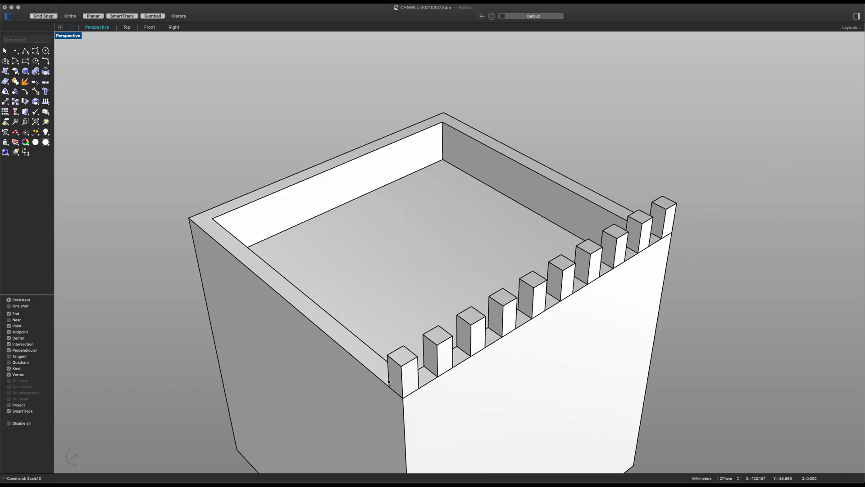
- Mirror the row of ten blocks onto the opposite rim, using a mirror plane through the midpoints of the adjoining rim edges
{"action": "left_click_drag", "start_coordinate": [326, 100], "coordinate": [775, 428]}
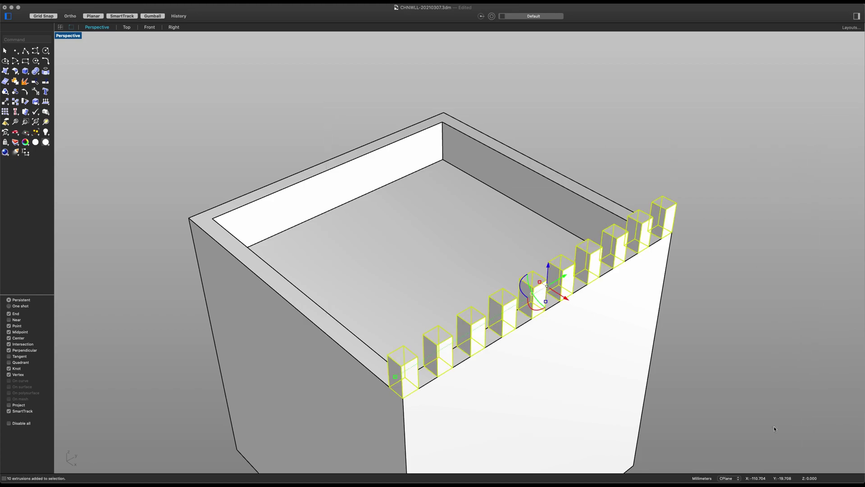
{"action": "type", "text": "mand: Mirror"}
{"action": "key", "text": "Return"}
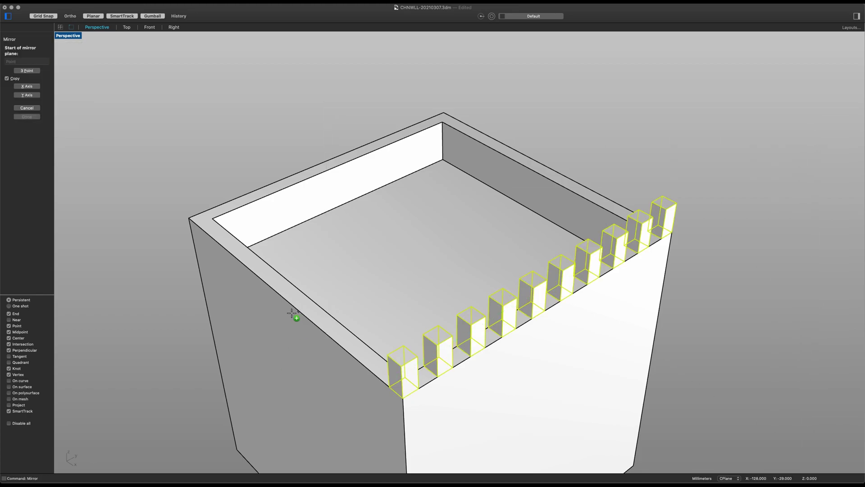
{"action": "left_click", "coordinate": [284, 297]}
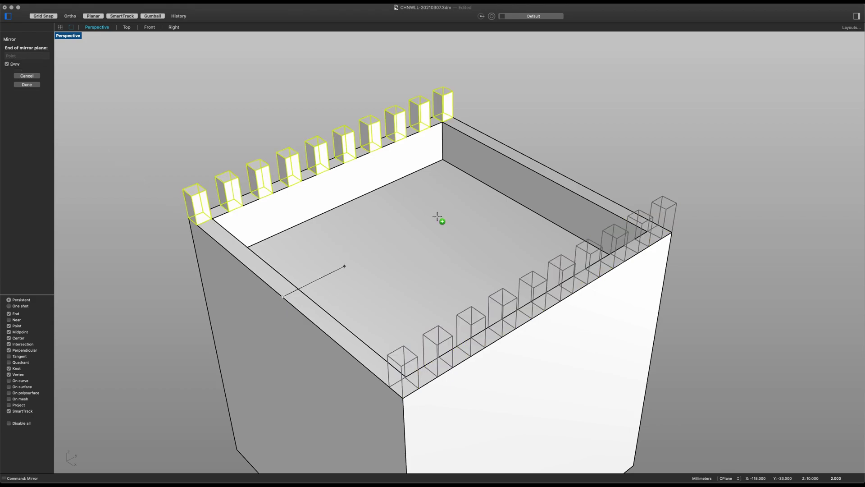
{"action": "left_click", "coordinate": [549, 160]}
{"action": "key", "text": "Escape"}
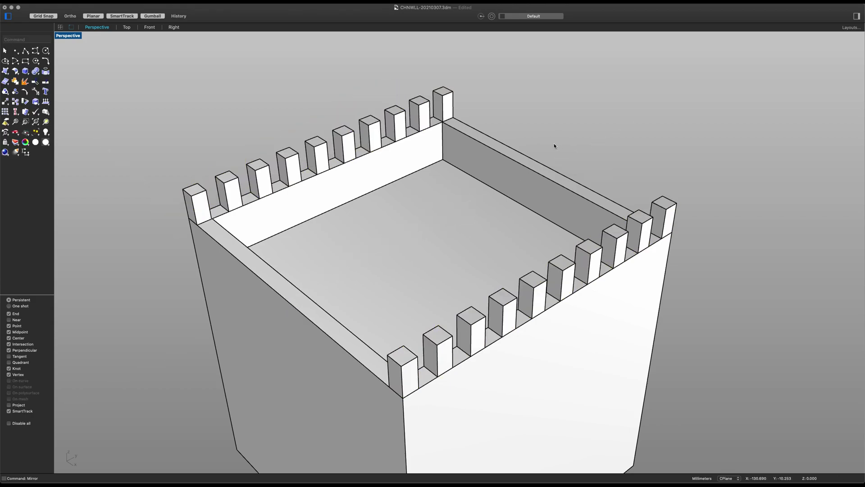
- Mirror the eight inner blocks of the back-left row across the cube's front-to-back diagonal onto the empty back-right rim
{"action": "left_click", "coordinate": [422, 112]}
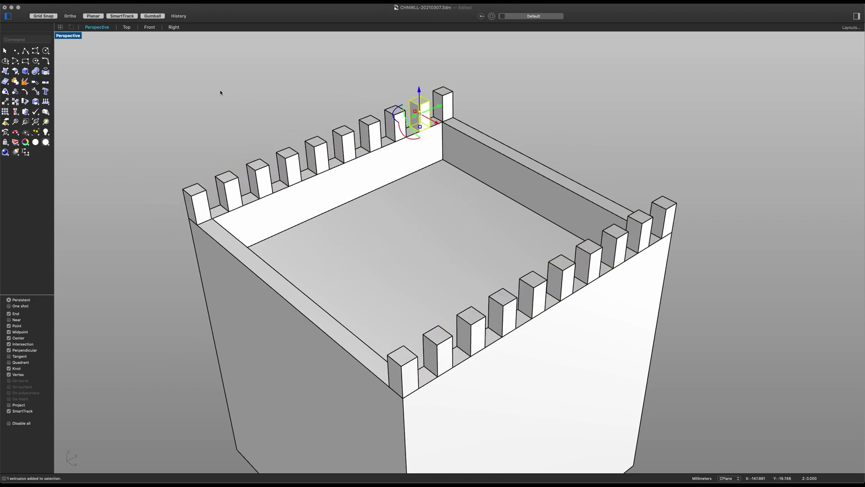
{"action": "left_click_drag", "start_coordinate": [209, 74], "coordinate": [403, 233]}
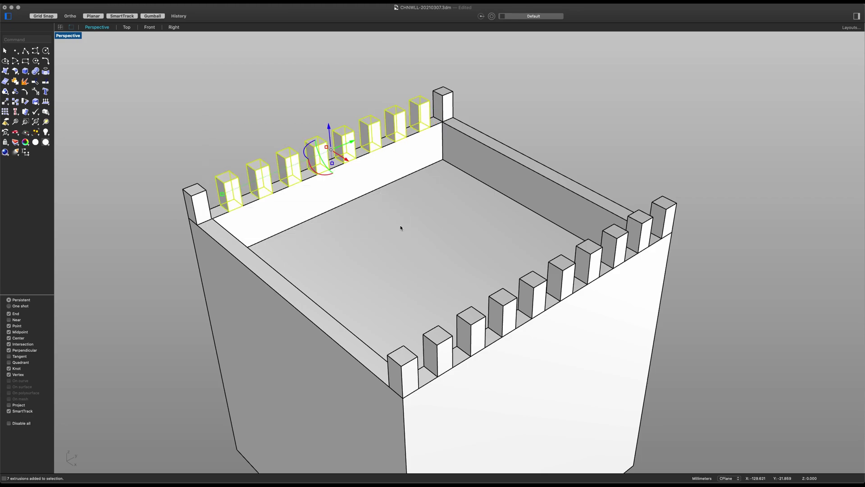
{"action": "type", "text": "mi"}
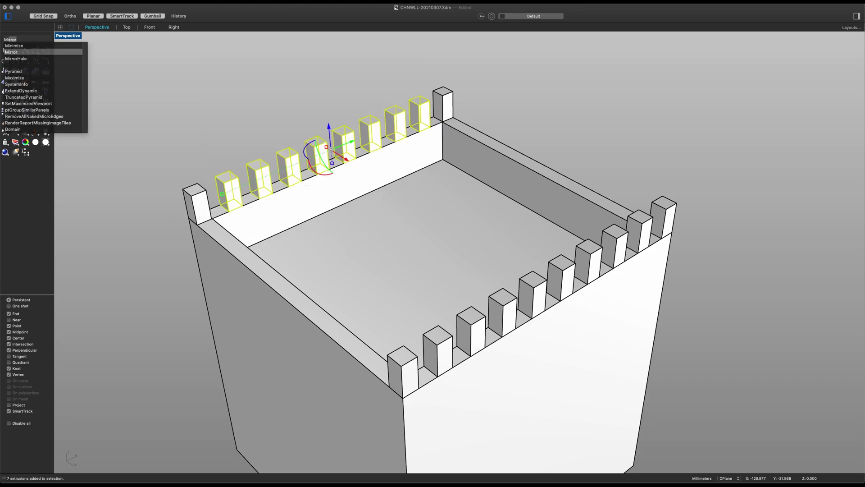
{"action": "key", "text": "Return"}
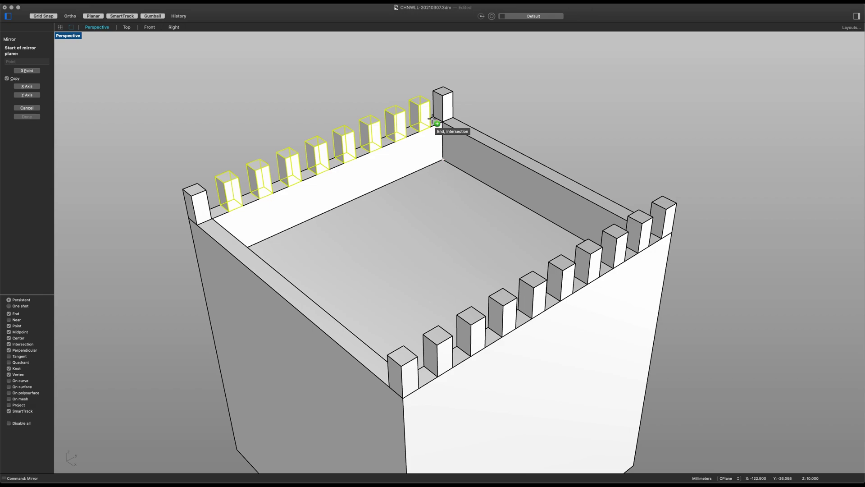
{"action": "left_click", "coordinate": [444, 86]}
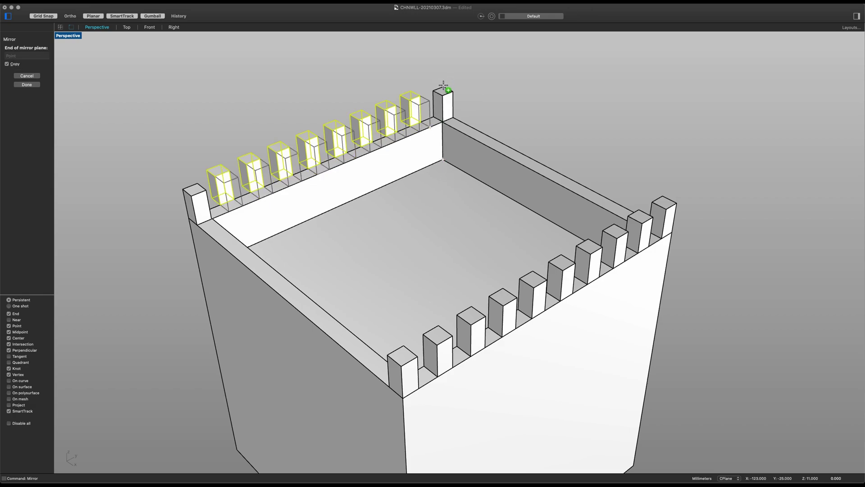
{"action": "left_click", "coordinate": [403, 370]}
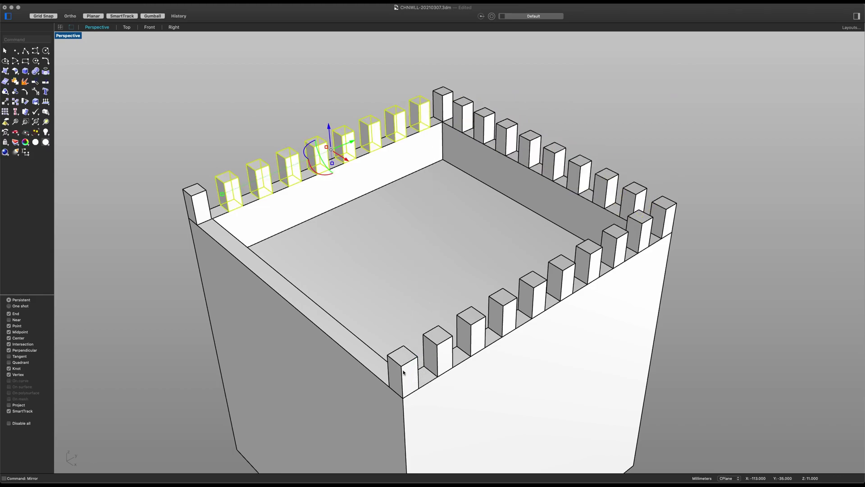
- Mirror the same eight blocks across the other diagonal to fill the remaining front-left rim
{"action": "key", "text": "Return"}
{"action": "left_click", "coordinate": [191, 189]}
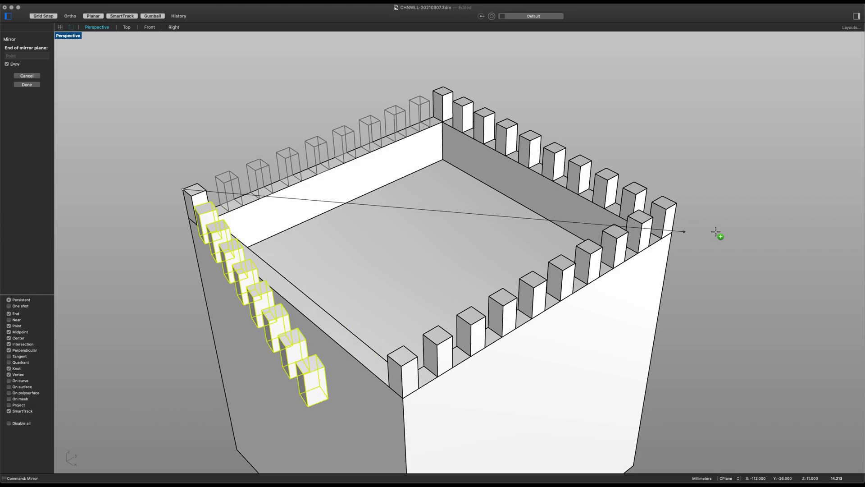
{"action": "left_click", "coordinate": [677, 200]}
{"action": "left_click", "coordinate": [609, 105]}
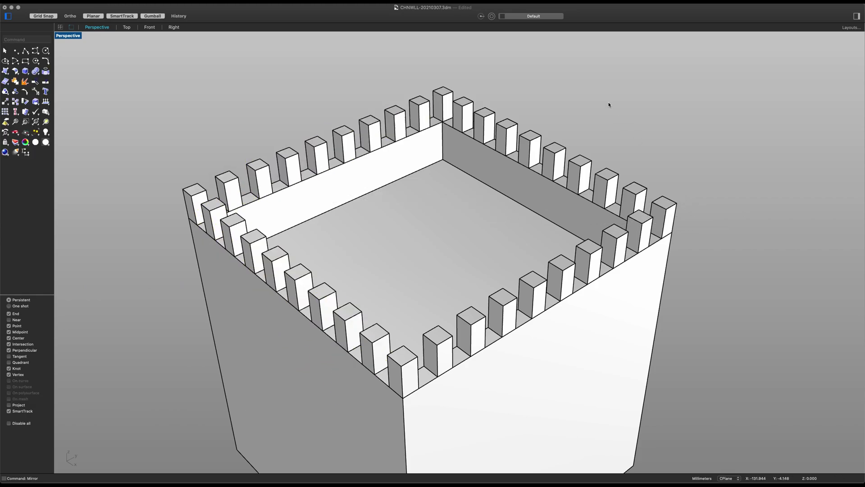
- Draw a circle centred on the base edge of the cube's front-right wall and rotate it upright onto the wall face
{"action": "scroll", "coordinate": [391, 99], "scroll_direction": "up", "scroll_amount": 3}
{"action": "right_click_drag", "start_coordinate": [391, 99], "coordinate": [406, 141]}
{"action": "scroll", "coordinate": [413, 139], "scroll_direction": "down", "scroll_amount": 6}
{"action": "right_click_drag", "start_coordinate": [451, 246], "coordinate": [457, 258]}
{"action": "right_click_drag", "start_coordinate": [513, 310], "coordinate": [460, 253], "text": "shift"}
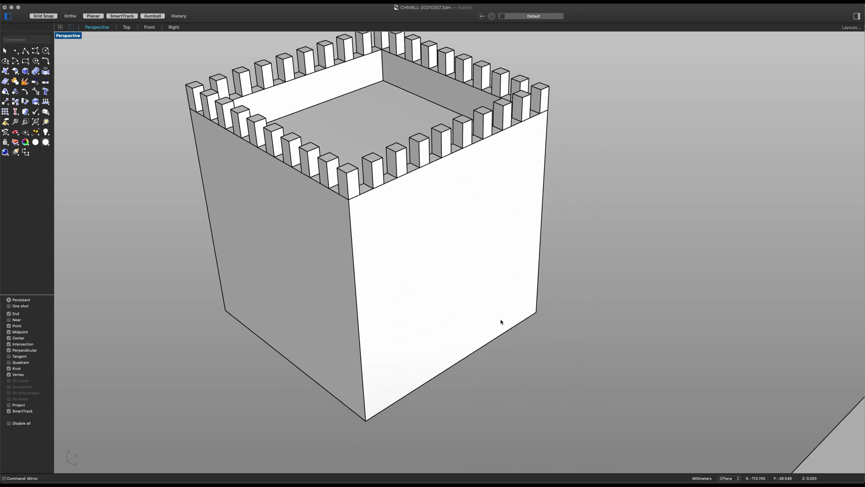
{"action": "left_click", "coordinate": [46, 51]}
{"action": "left_click", "coordinate": [473, 352]}
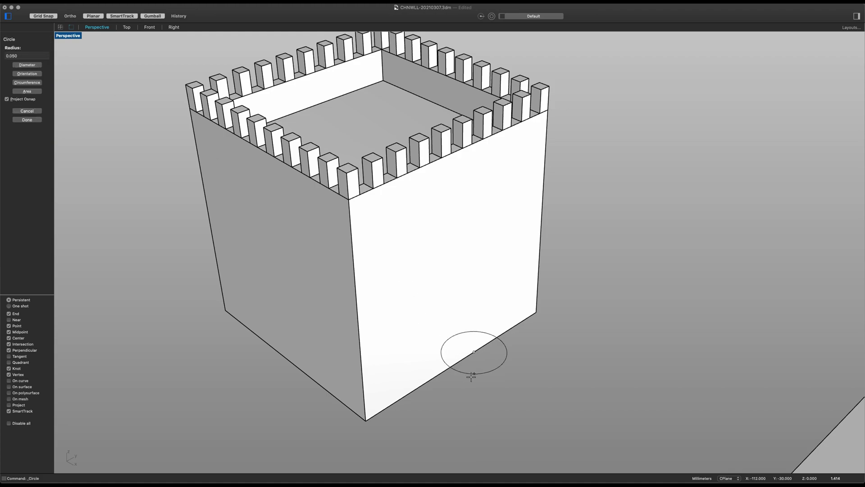
{"action": "left_click", "coordinate": [440, 373]}
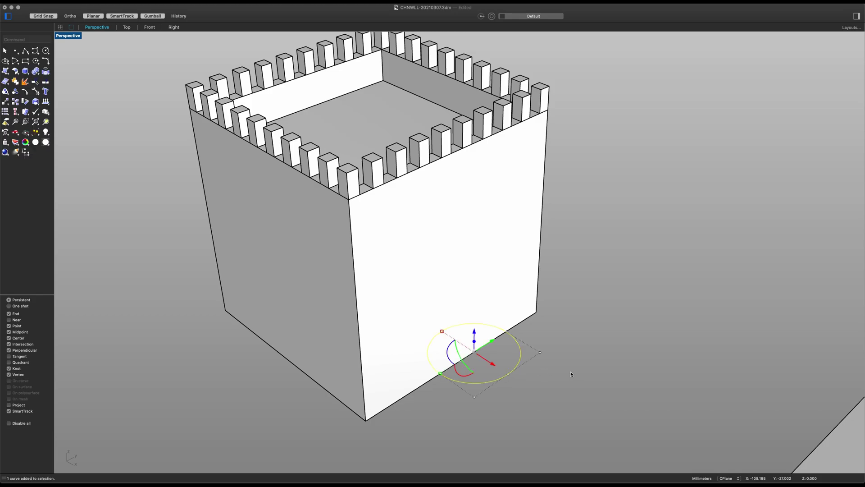
{"action": "left_click_drag", "start_coordinate": [464, 364], "coordinate": [522, 364]}
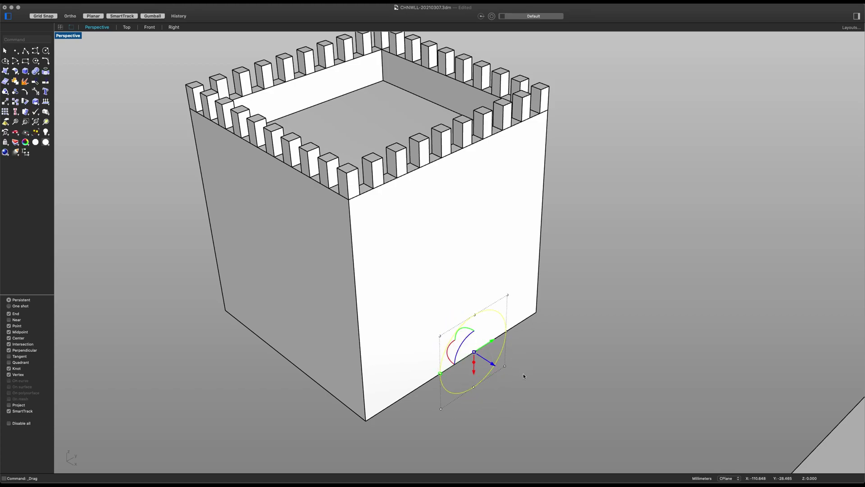
- Move the upright circle up the wall face so its centre sits 3 mm above the base edge
{"action": "left_click", "coordinate": [474, 368]}
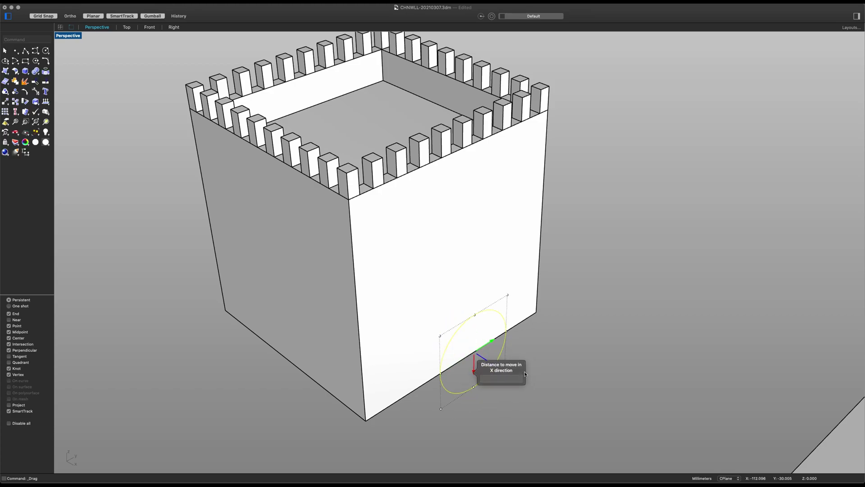
{"action": "type", "text": "-4"}
{"action": "key", "text": "Return"}
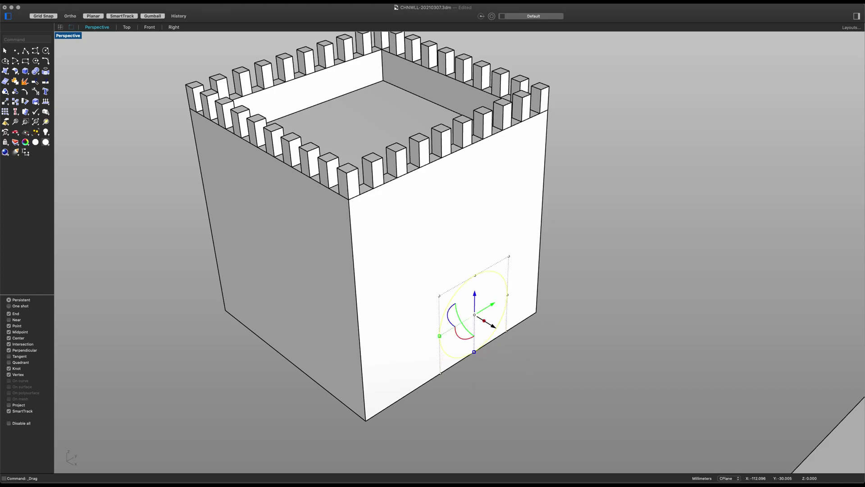
{"action": "left_click", "coordinate": [476, 298]}
{"action": "type", "text": "1"}
{"action": "key", "text": "Return"}
{"action": "scroll", "coordinate": [515, 339], "scroll_direction": "up", "scroll_amount": 5}
{"action": "left_click", "coordinate": [501, 338]}
{"action": "key", "text": "Escape"}
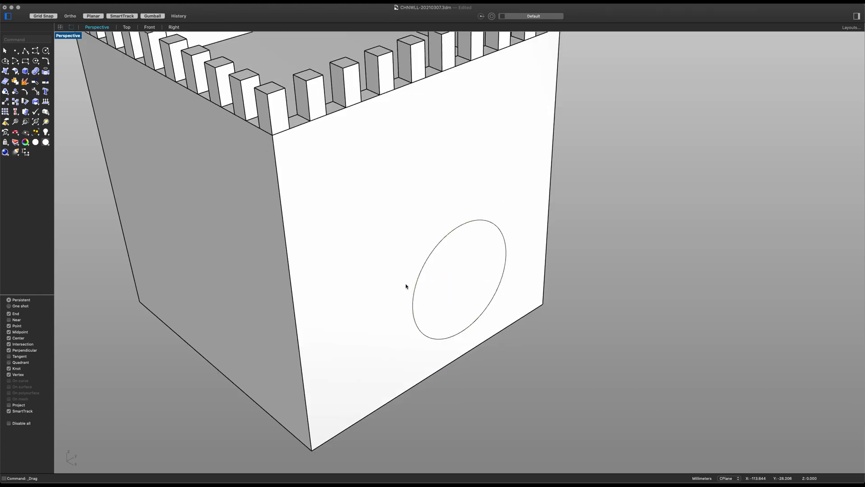
- Draw two vertical polylines from the circle's side quadrants down to the wall's base edge
{"action": "left_click", "coordinate": [25, 51]}
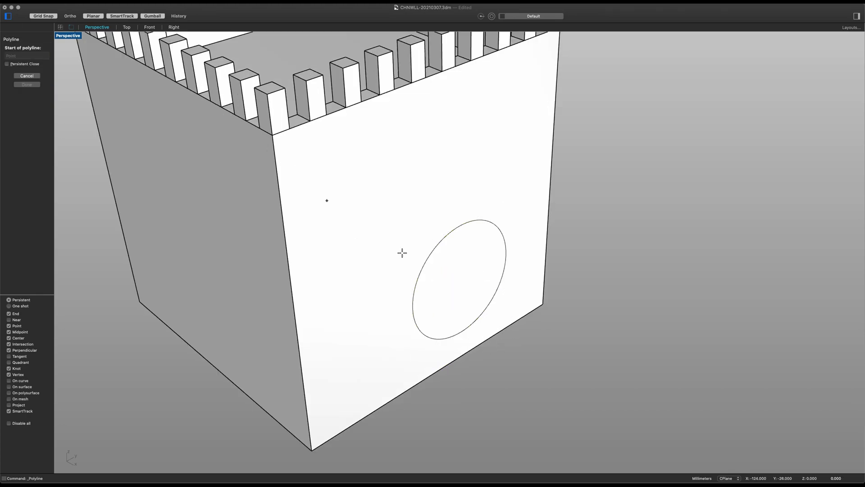
{"action": "left_click", "coordinate": [413, 308]}
{"action": "left_click", "coordinate": [419, 389]}
{"action": "key", "text": "Return"}
{"action": "key", "text": "Return"}
{"action": "left_click", "coordinate": [507, 258]}
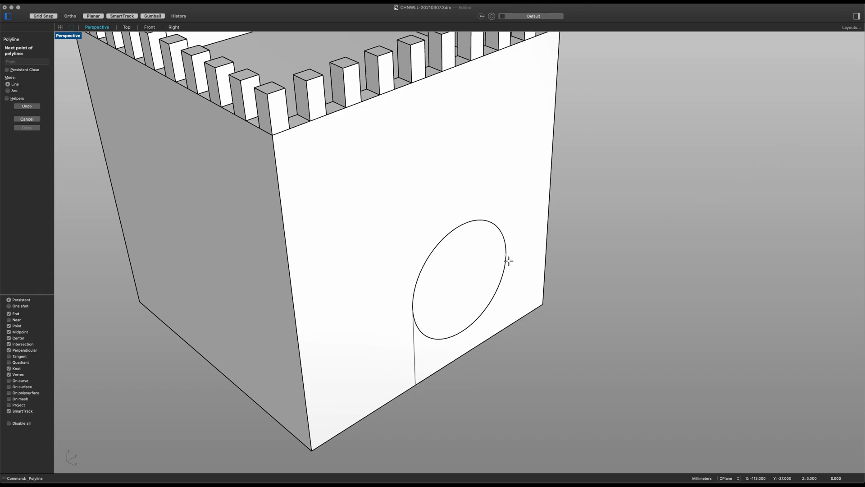
{"action": "left_click", "coordinate": [503, 329]}
{"action": "key", "text": "Return"}
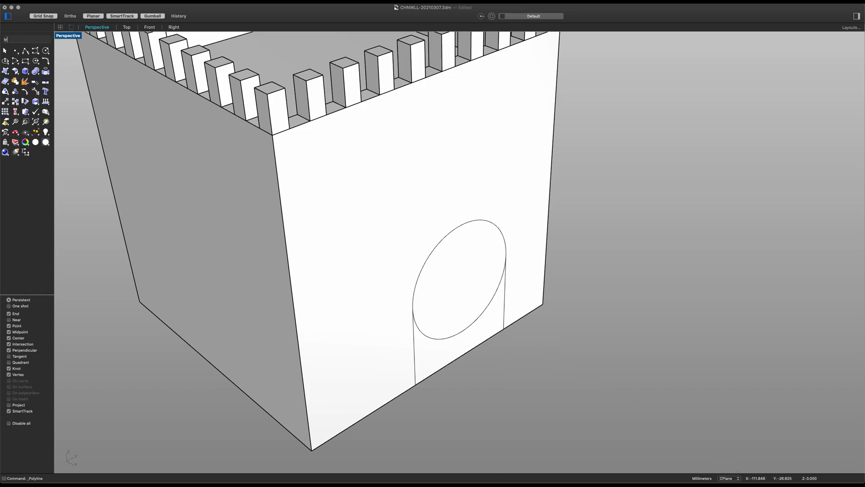
- Trim away the circle's lower arc with the two vertical lines as cutting objects to leave an arched doorway outline
{"action": "type", "text": "trim"}
{"action": "key", "text": "Return"}
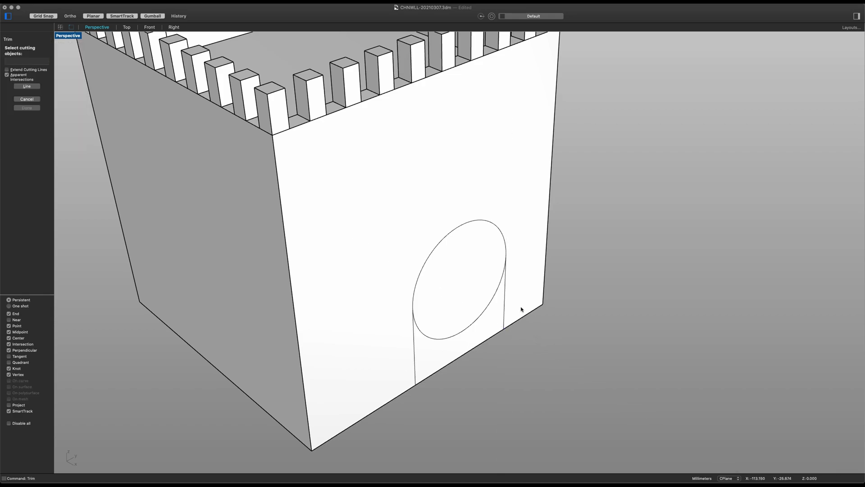
{"action": "left_click", "coordinate": [505, 289]}
{"action": "left_click", "coordinate": [414, 341]}
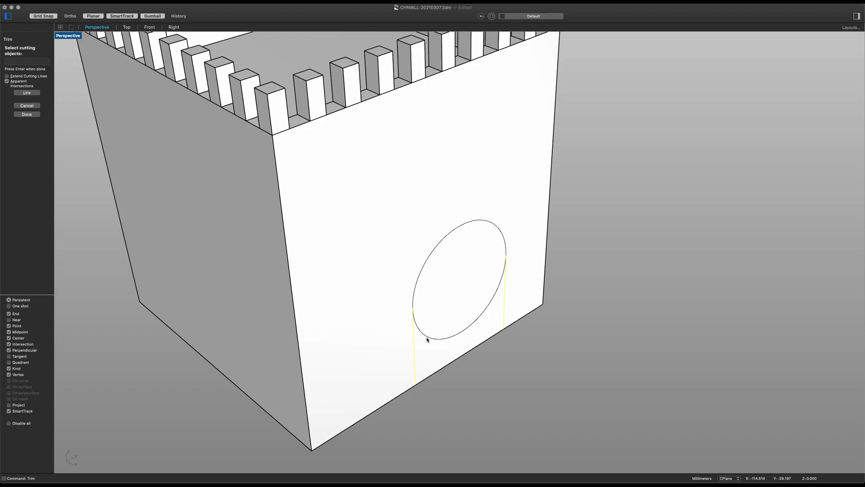
{"action": "key", "text": "Return"}
{"action": "left_click", "coordinate": [426, 335]}
{"action": "key", "text": "Return"}
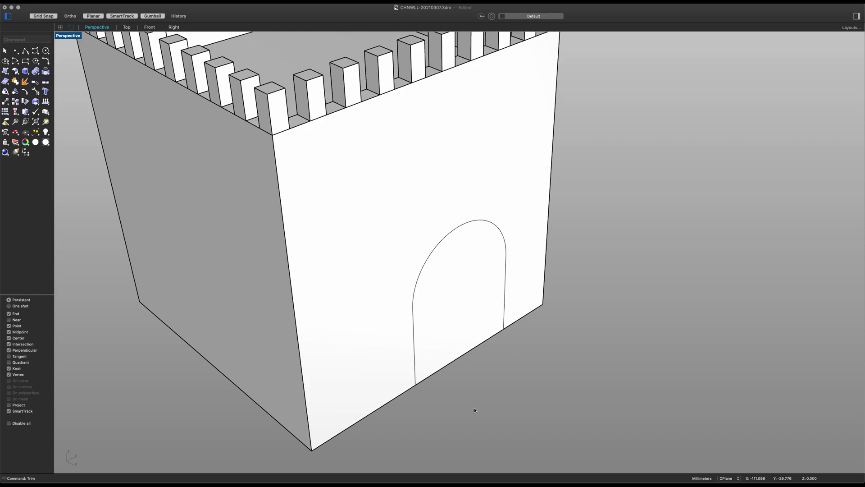
- Join the arc and the two vertical lines of the doorway outline into one open curve
{"action": "left_click_drag", "start_coordinate": [385, 415], "coordinate": [549, 195]}
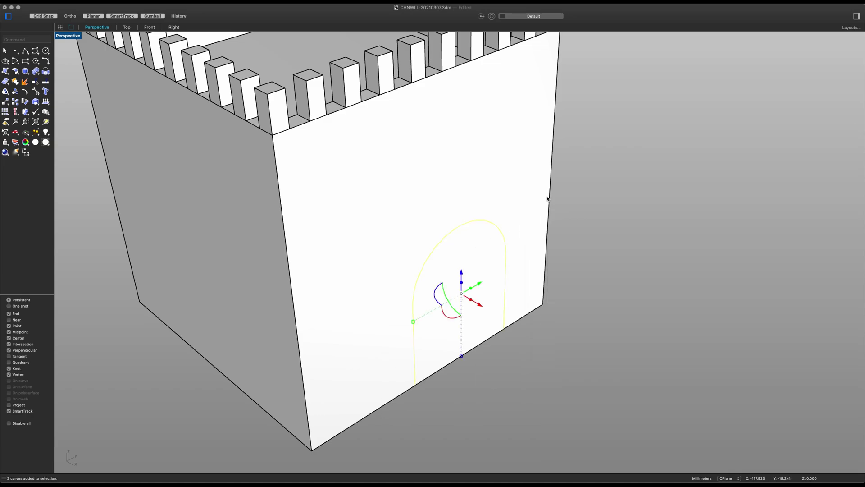
{"action": "type", "text": "Join"}
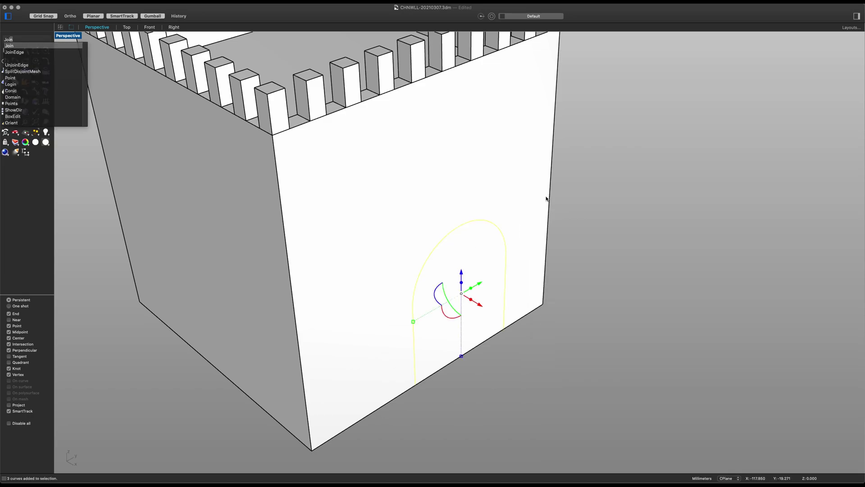
{"action": "key", "text": "Return"}
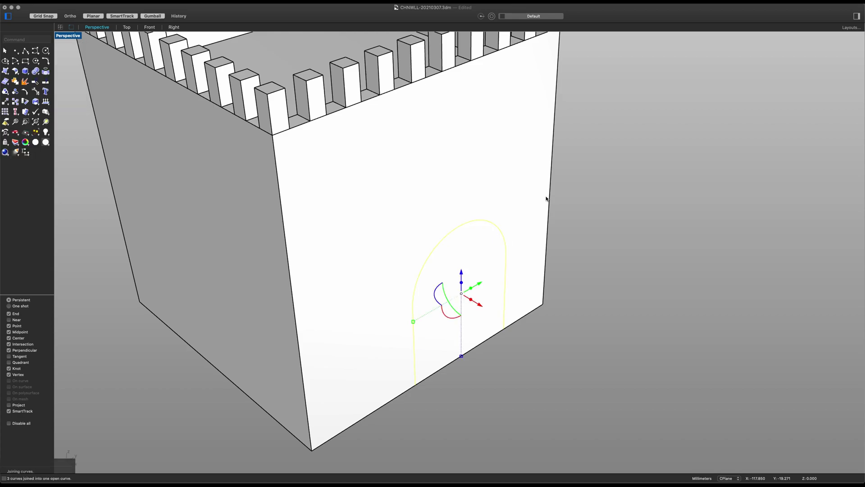
- Extrude the joined doorway curve through the tower to the corner of the opposite wall, and delete the source curve
{"action": "scroll", "coordinate": [514, 257], "scroll_direction": "down", "scroll_amount": 3}
{"action": "type", "text": "extr"}
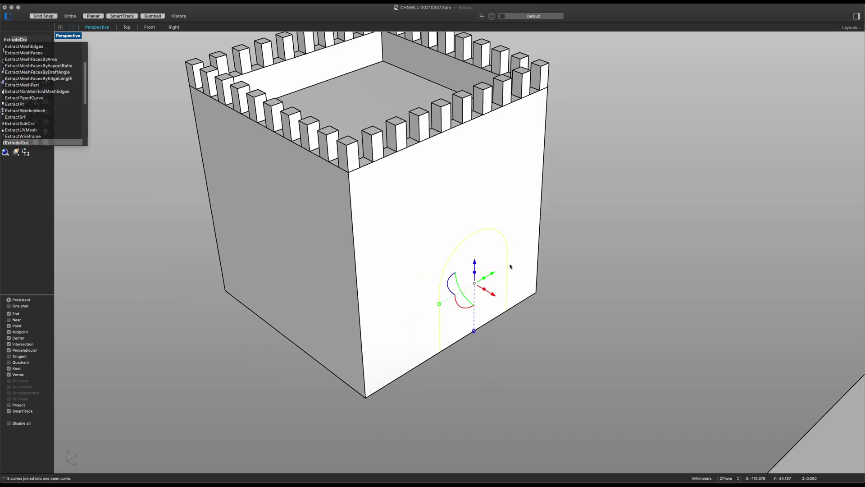
{"action": "key", "text": "Return"}
{"action": "scroll", "coordinate": [333, 245], "scroll_direction": "down", "scroll_amount": 2}
{"action": "key", "text": "Escape"}
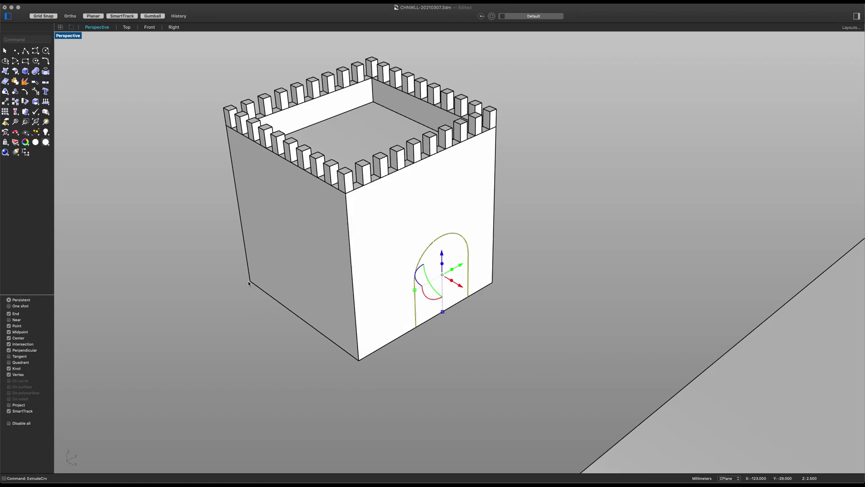
{"action": "scroll", "coordinate": [430, 302], "scroll_direction": "up", "scroll_amount": 4}
{"action": "key", "text": "Delete"}
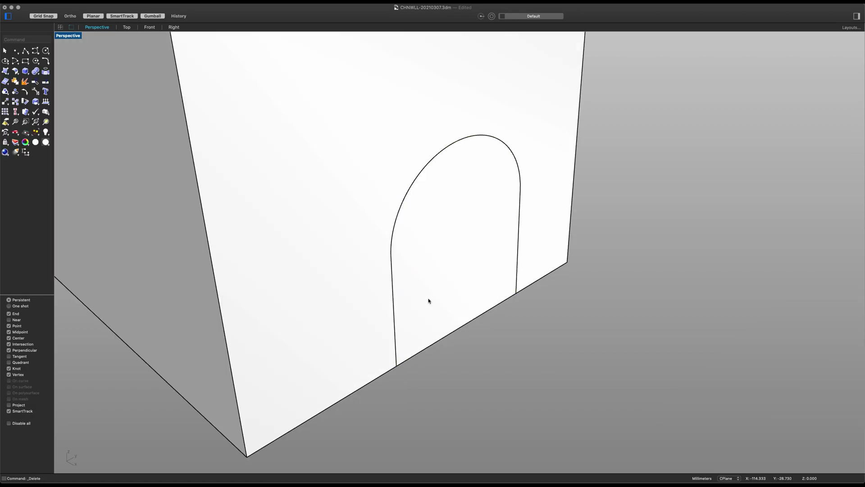
- Create a corner-to-corner rectangular plane closing the open underside of the arched extrusion, between its diagonally opposite base corners
{"action": "left_click", "coordinate": [392, 251]}
{"action": "scroll", "coordinate": [405, 262], "scroll_direction": "down", "scroll_amount": 2}
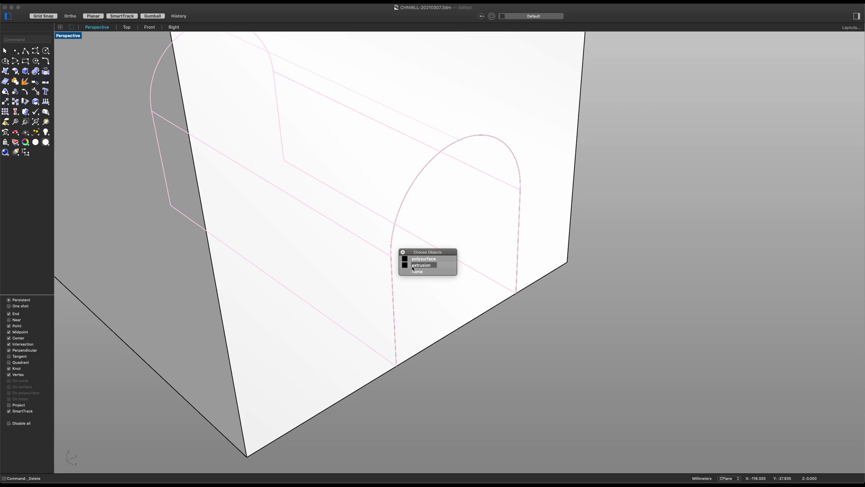
{"action": "left_click", "coordinate": [420, 265]}
{"action": "scroll", "coordinate": [406, 266], "scroll_direction": "down", "scroll_amount": 4}
{"action": "scroll", "coordinate": [385, 267], "scroll_direction": "up", "scroll_amount": 5}
{"action": "scroll", "coordinate": [384, 267], "scroll_direction": "up", "scroll_amount": 2}
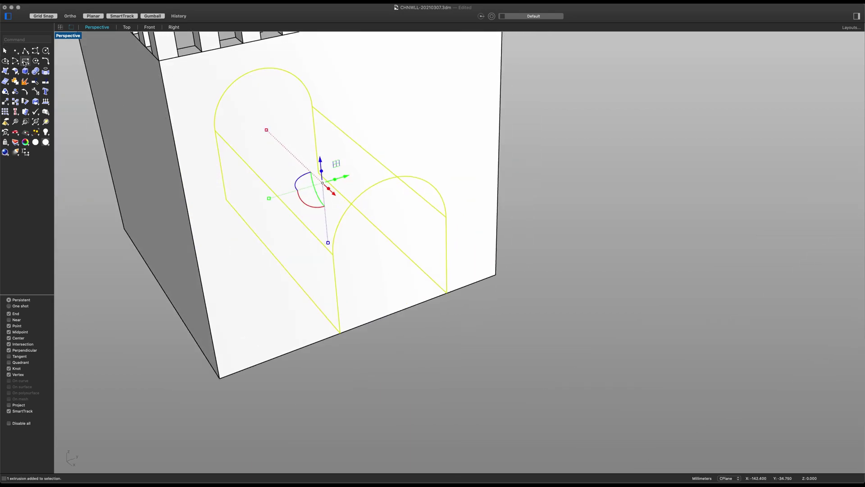
{"action": "left_click", "coordinate": [6, 70]}
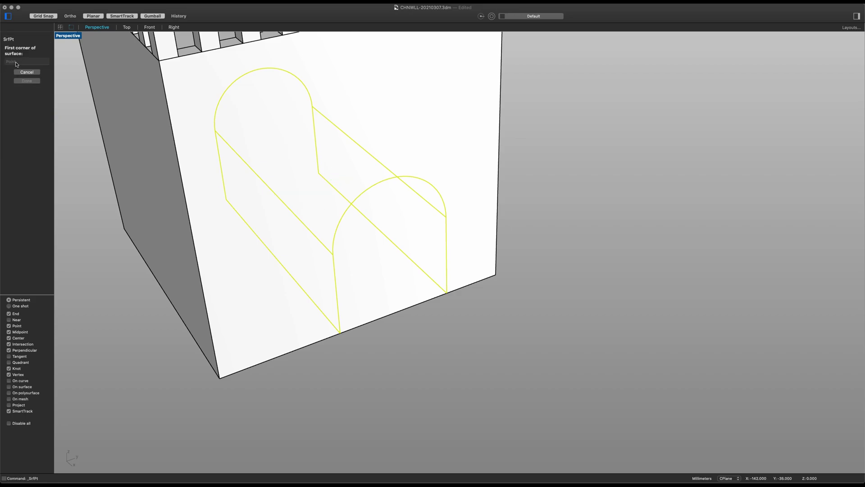
{"action": "key", "text": "Escape"}
{"action": "left_click", "coordinate": [5, 71]}
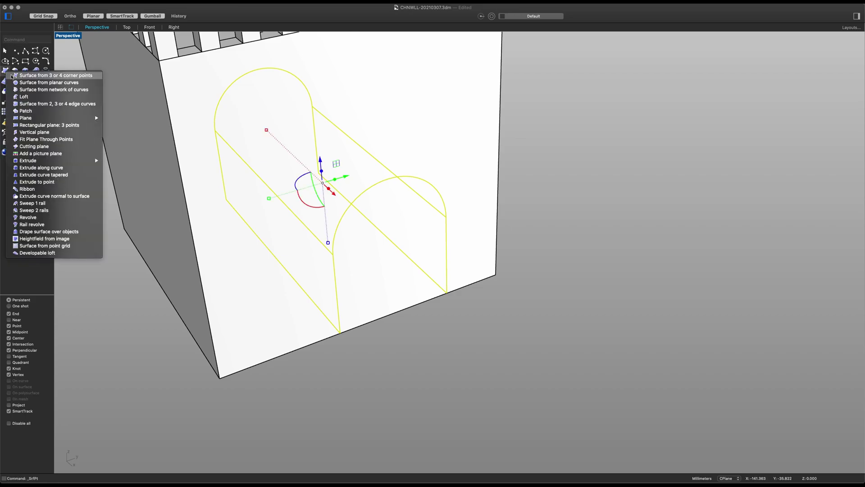
{"action": "mouse_move", "coordinate": [33, 119]}
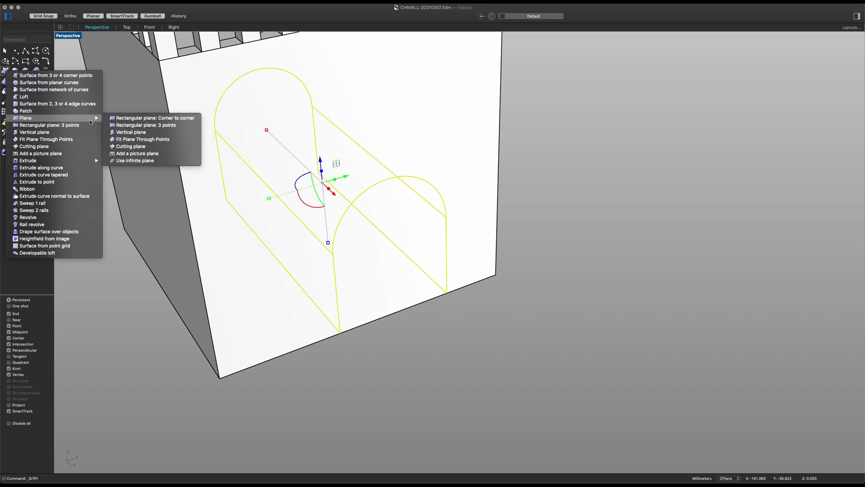
{"action": "left_click", "coordinate": [121, 118]}
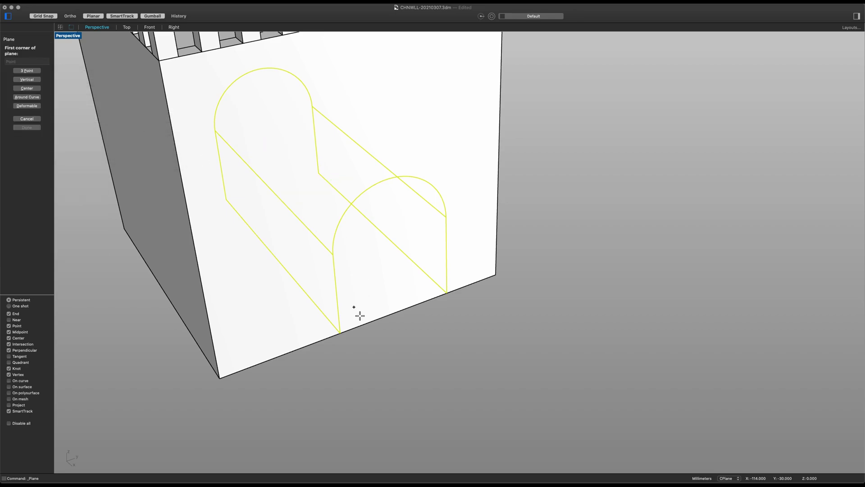
{"action": "left_click", "coordinate": [340, 332]}
{"action": "left_click", "coordinate": [320, 179]}
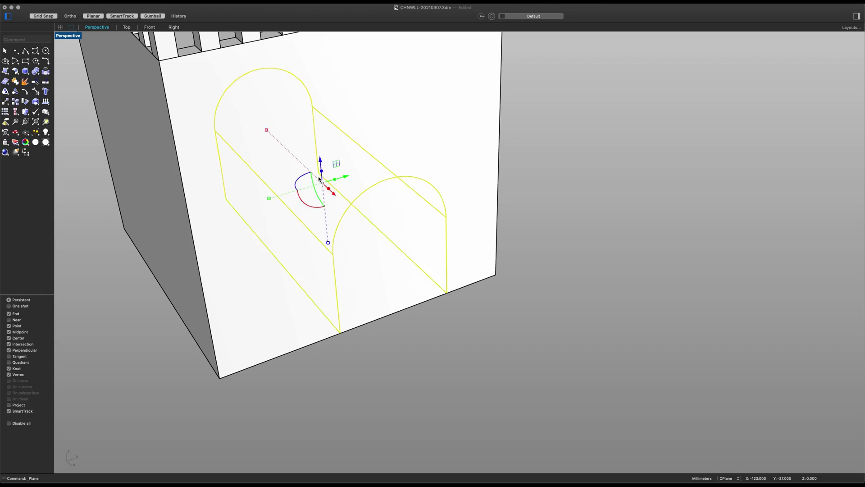
- Join the base plane with the arched extrusion and cap its two open ends to form a closed solid
{"action": "left_click", "coordinate": [434, 300]}
{"action": "left_click", "coordinate": [449, 304]}
{"action": "left_click", "coordinate": [448, 247], "text": "shift"}
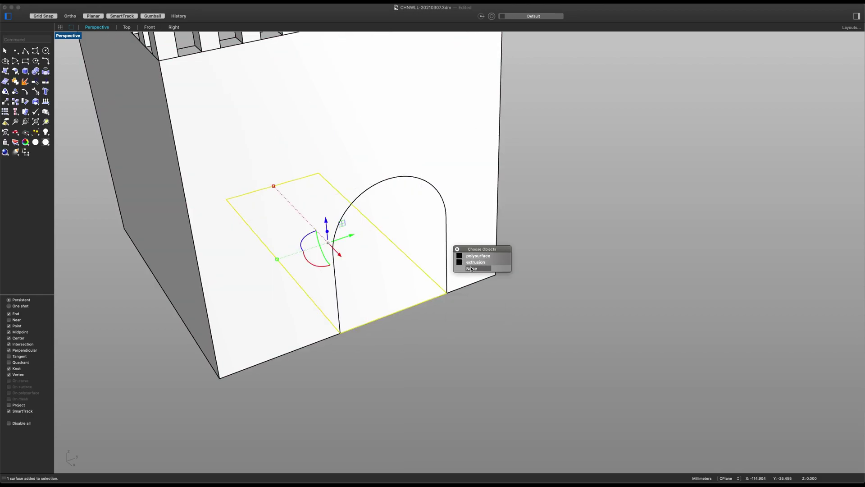
{"action": "left_click", "coordinate": [473, 261]}
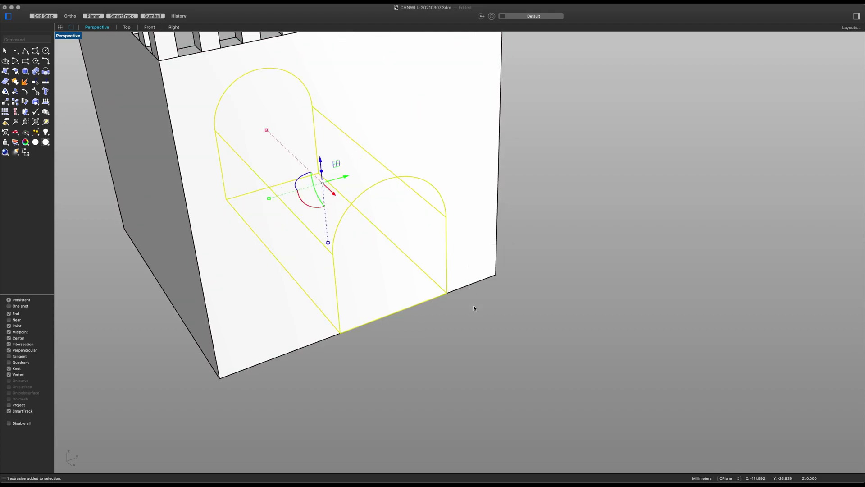
{"action": "key", "text": "super+j"}
{"action": "type", "text": "cap"}
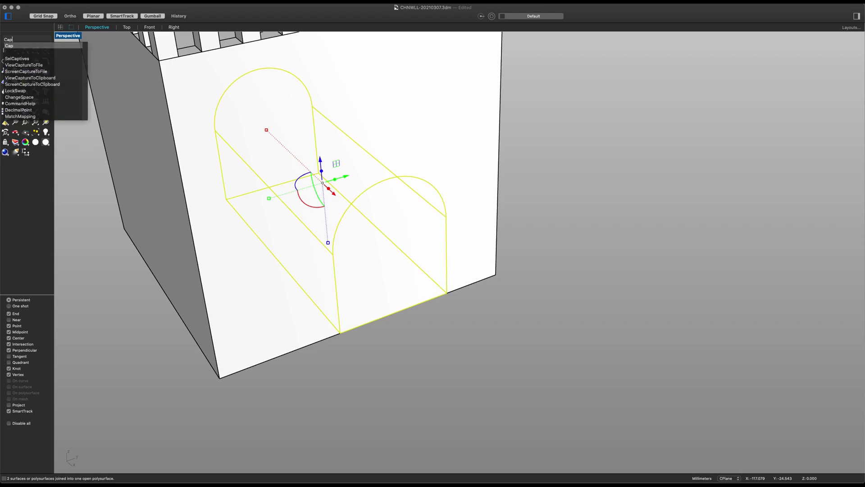
{"action": "key", "text": "Return"}
{"action": "key", "text": "Escape"}
{"action": "left_click", "coordinate": [410, 182]}
{"action": "left_click", "coordinate": [430, 194]}
{"action": "left_click", "coordinate": [484, 299]}
{"action": "type", "text": "boo"}
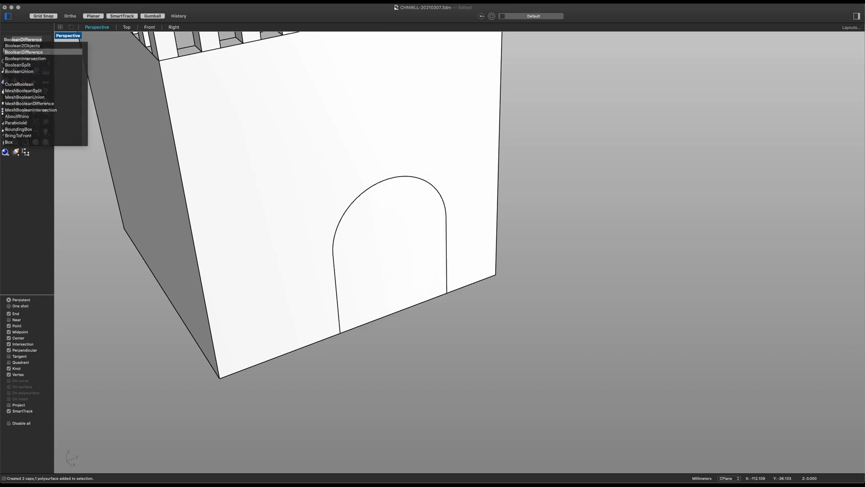
{"action": "key", "text": "Return"}
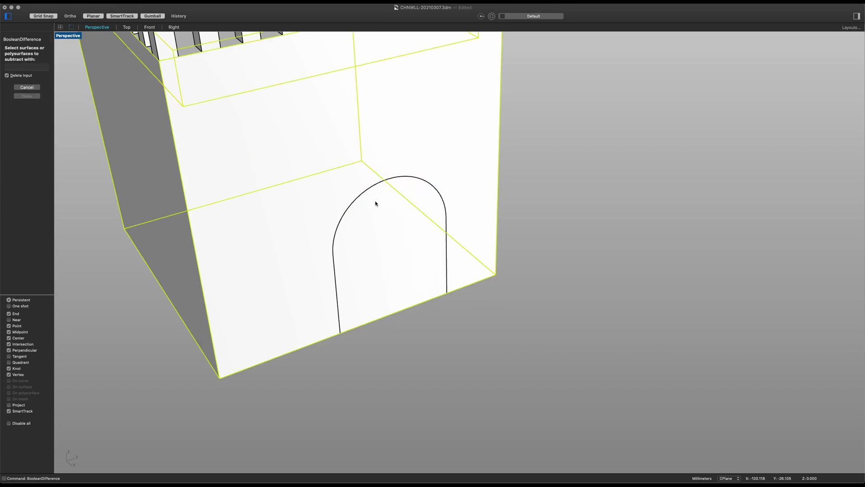
{"action": "scroll", "coordinate": [443, 283], "scroll_direction": "down", "scroll_amount": 2}
{"action": "key", "text": "Escape"}
- Move the arched solid from its front base midpoint to the midpoint of the wall's base edge
{"action": "right_click_drag", "start_coordinate": [444, 283], "coordinate": [411, 261]}
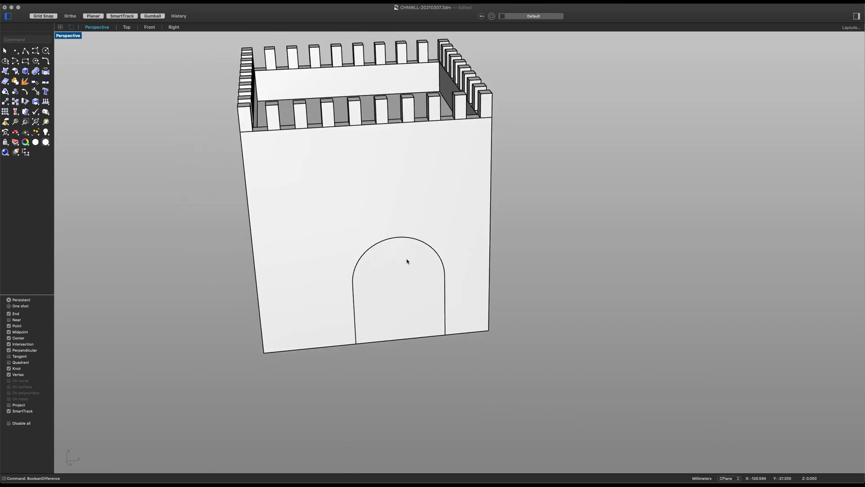
{"action": "left_click", "coordinate": [387, 241]}
{"action": "left_click", "coordinate": [413, 257]}
{"action": "type", "text": "m"}
{"action": "key", "text": "Return"}
{"action": "left_click", "coordinate": [400, 339]}
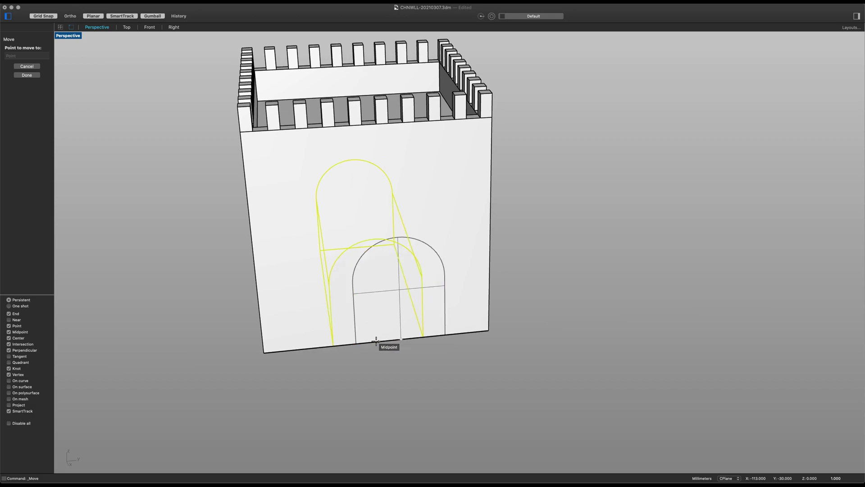
{"action": "left_click", "coordinate": [376, 345]}
{"action": "left_click", "coordinate": [409, 356]}
- Subtract the arched solid from the tower with BooleanDifference to cut the doorway passage
{"action": "type", "text": "BooleanDifference"}
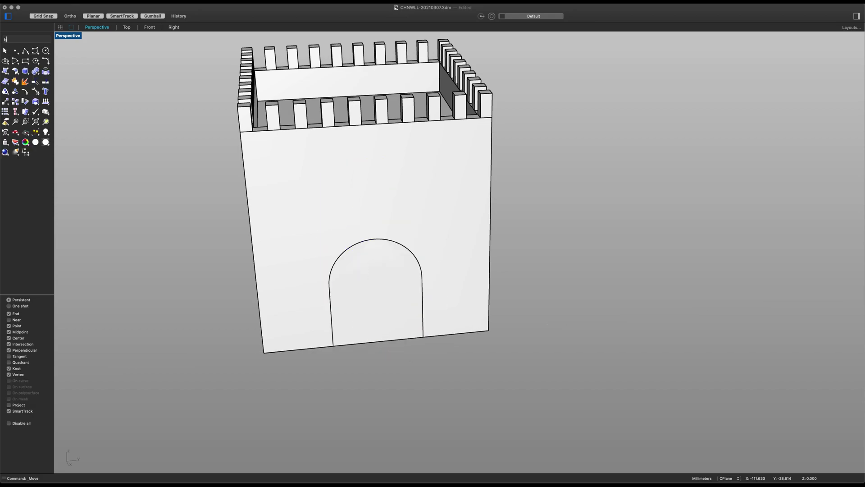
{"action": "key", "text": "Return"}
{"action": "left_click", "coordinate": [473, 255]}
{"action": "key", "text": "Return"}
{"action": "left_click", "coordinate": [402, 276]}
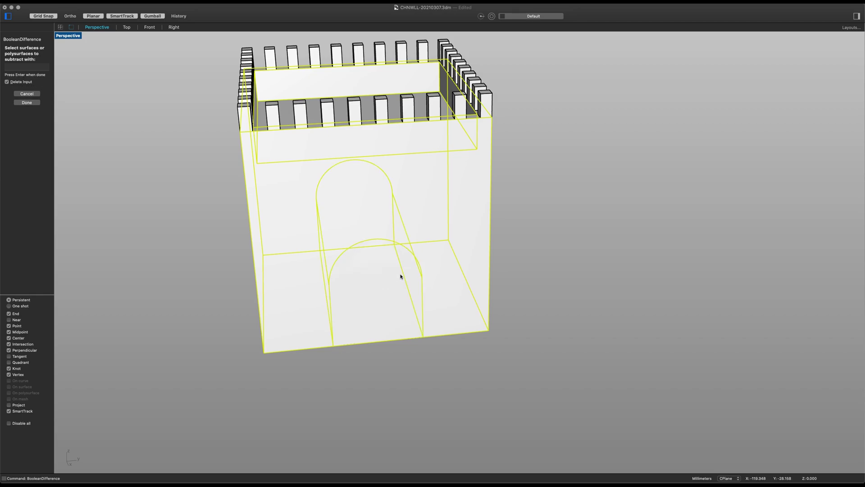
{"action": "key", "text": "Return"}
- Draw a circle of about 1 mm radius centred on the base edge midpoint of the tower wall beside the doorway
{"action": "scroll", "coordinate": [402, 334], "scroll_direction": "down", "scroll_amount": 5}
{"action": "right_click_drag", "start_coordinate": [402, 334], "coordinate": [388, 263]}
{"action": "scroll", "coordinate": [429, 310], "scroll_direction": "up", "scroll_amount": 6}
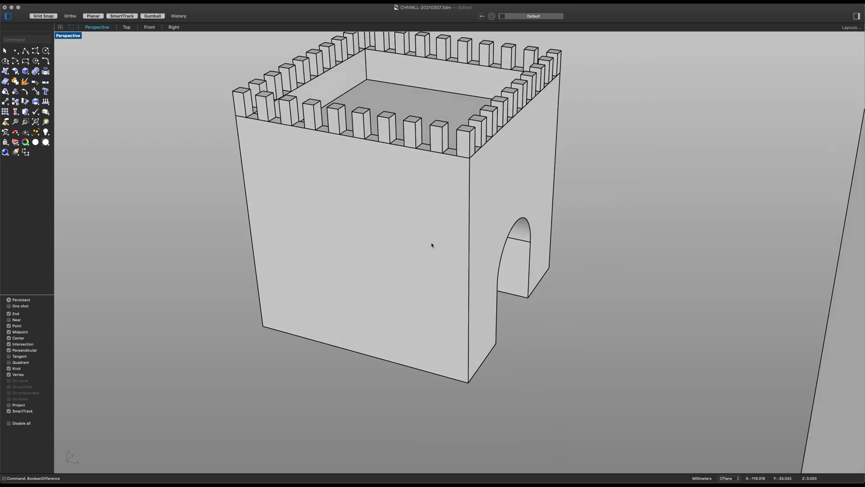
{"action": "left_click", "coordinate": [505, 246]}
{"action": "left_click", "coordinate": [216, 334]}
{"action": "left_click", "coordinate": [46, 51]}
{"action": "left_click", "coordinate": [360, 353]}
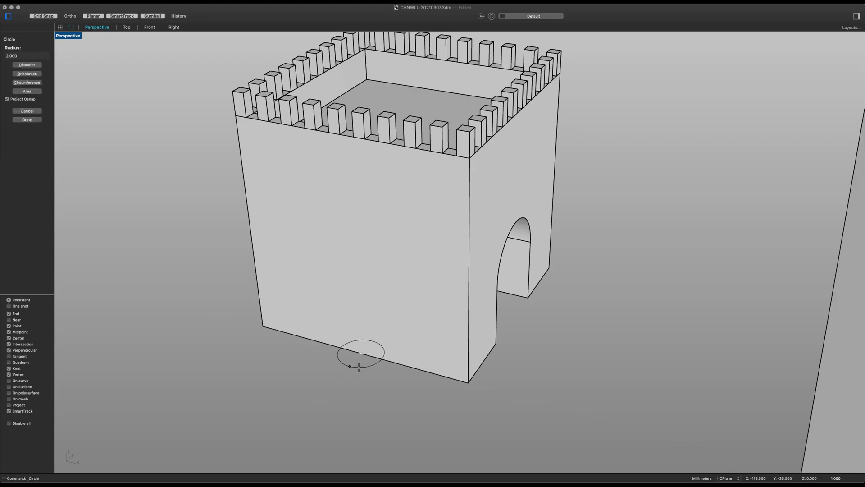
{"action": "left_click", "coordinate": [359, 367]}
{"action": "left_click", "coordinate": [359, 369]}
- Rotate the circle 90 degrees upright onto the wall face and move it up by about 4 mm
{"action": "scroll", "coordinate": [370, 364], "scroll_direction": "up", "scroll_amount": 5}
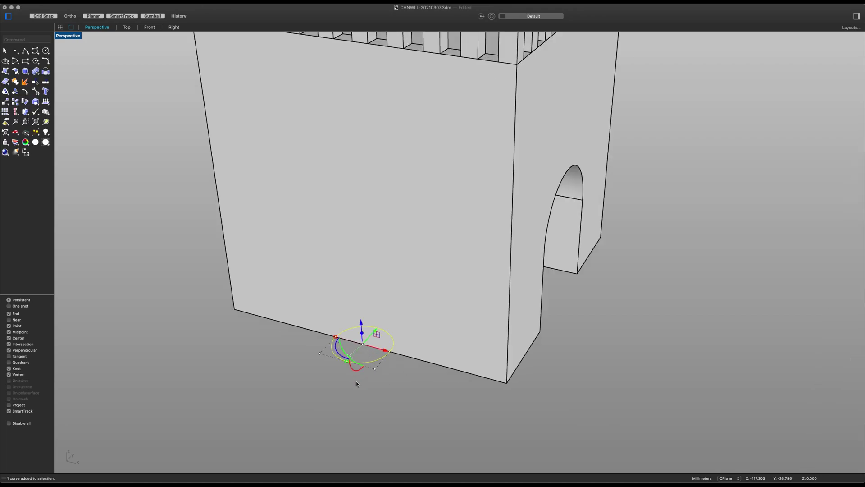
{"action": "left_click", "coordinate": [355, 356]}
{"action": "type", "text": "90"}
{"action": "key", "text": "Return"}
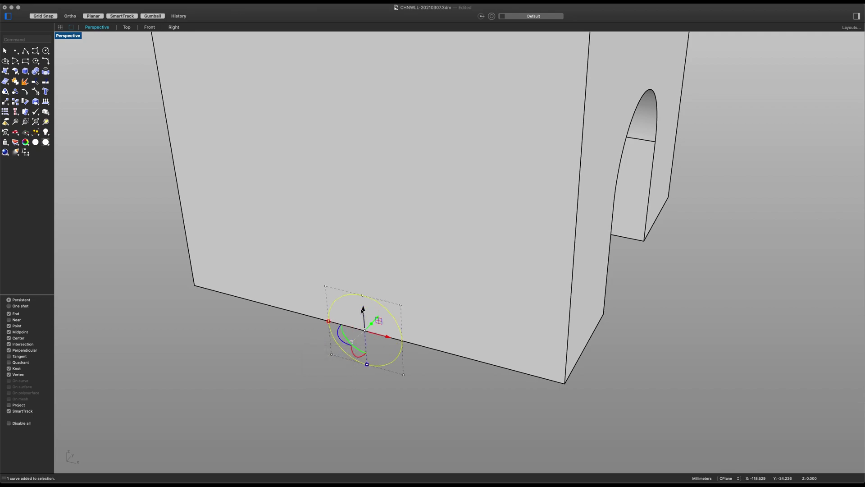
{"action": "left_click_drag", "start_coordinate": [363, 310], "coordinate": [358, 158]}
- Turn off grid snapping and scale the circle on the wall down to a radius of about 0.65 mm
{"action": "scroll", "coordinate": [377, 191], "scroll_direction": "down", "scroll_amount": 5}
{"action": "right_click_drag", "start_coordinate": [393, 201], "coordinate": [420, 232]}
{"action": "scroll", "coordinate": [420, 233], "scroll_direction": "up", "scroll_amount": 3}
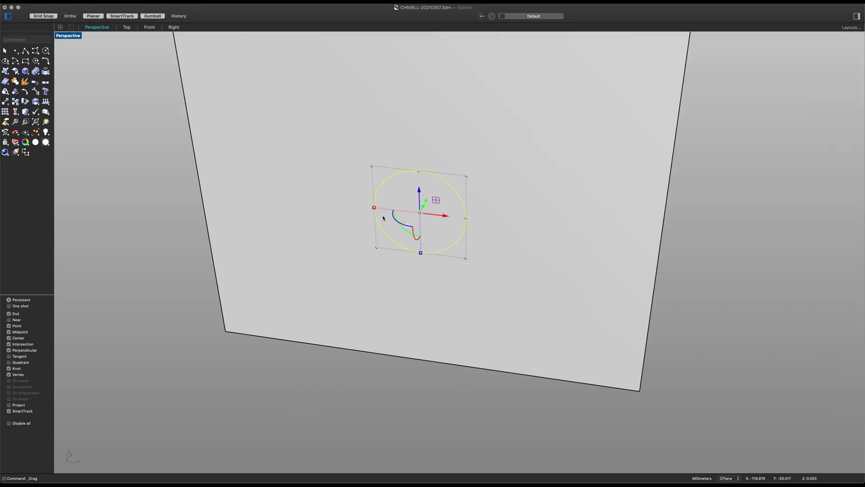
{"action": "left_click_drag", "start_coordinate": [374, 210], "coordinate": [374, 214]}
{"action": "left_click", "coordinate": [44, 16]}
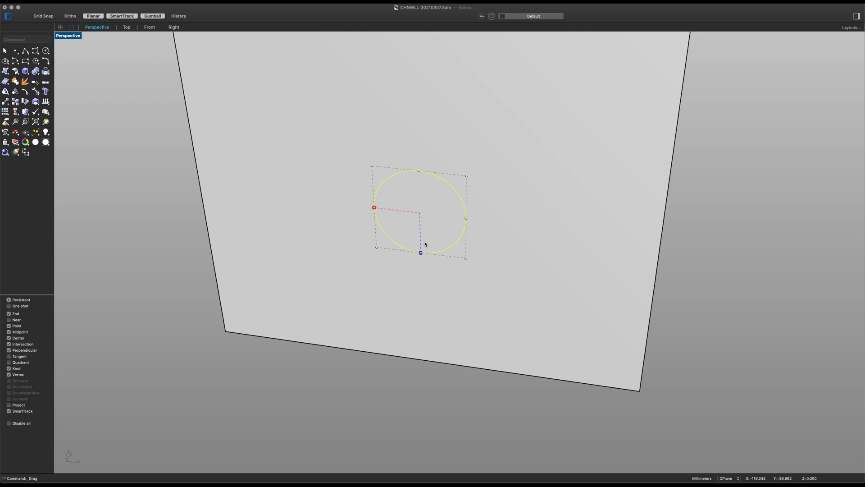
{"action": "left_click_drag", "start_coordinate": [373, 209], "coordinate": [390, 219]}
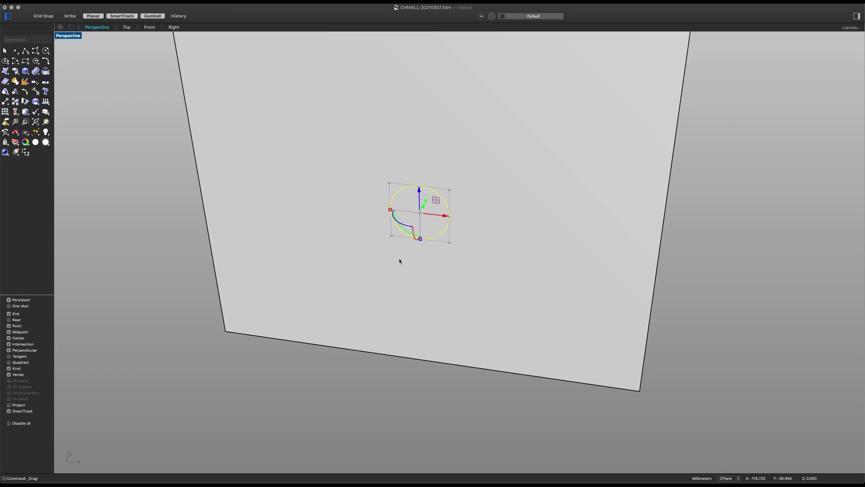
{"action": "key", "text": "Escape"}
- Draw a vertical polyline about 1.2 mm long downward from the circle's left quadrant on the wall face
{"action": "left_click", "coordinate": [24, 51]}
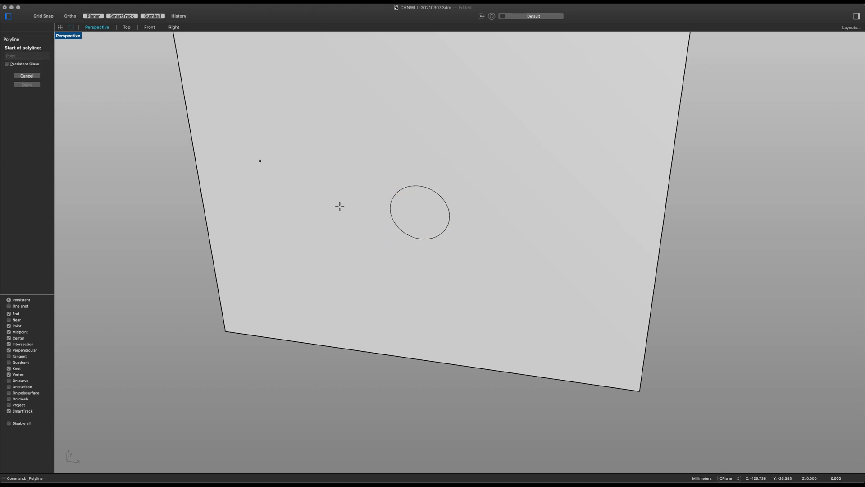
{"action": "left_click", "coordinate": [390, 208]}
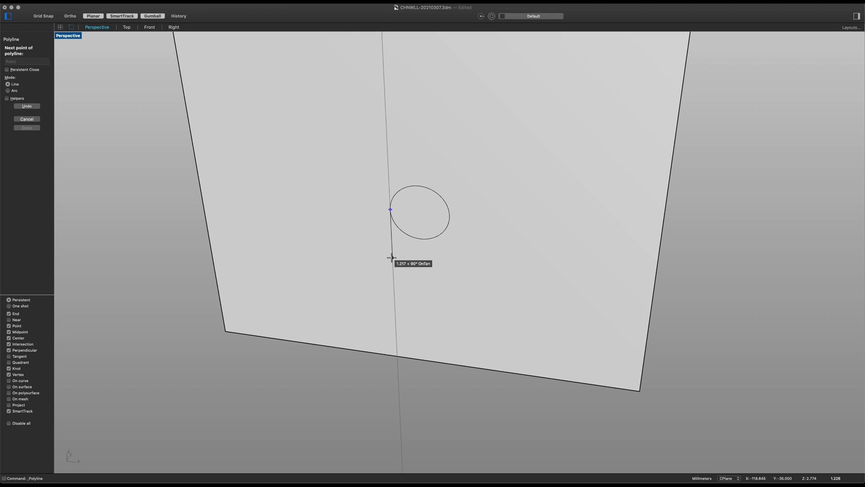
{"action": "type", "text": "1"}
{"action": "key", "text": "Return"}
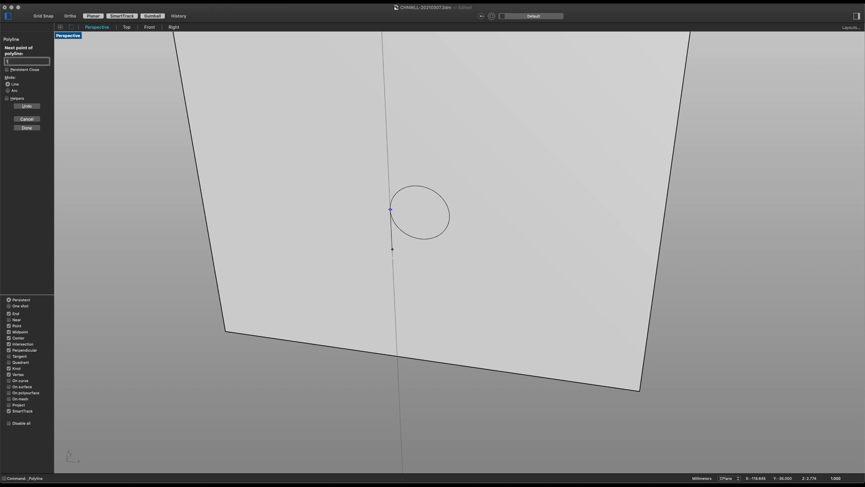
{"action": "left_click", "coordinate": [392, 257]}
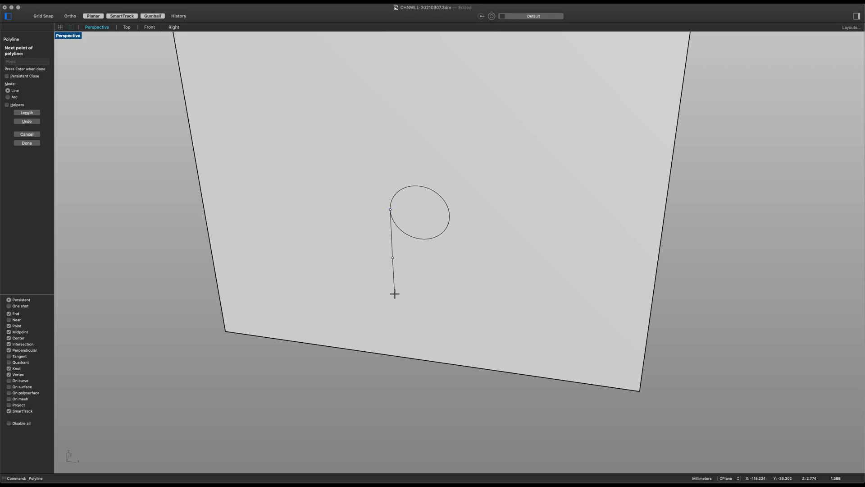
{"action": "key", "text": "Return"}
- Mirror the vertical line below the circle's left quadrant across the circle's vertical centreline, keeping the original
{"action": "left_click", "coordinate": [392, 231]}
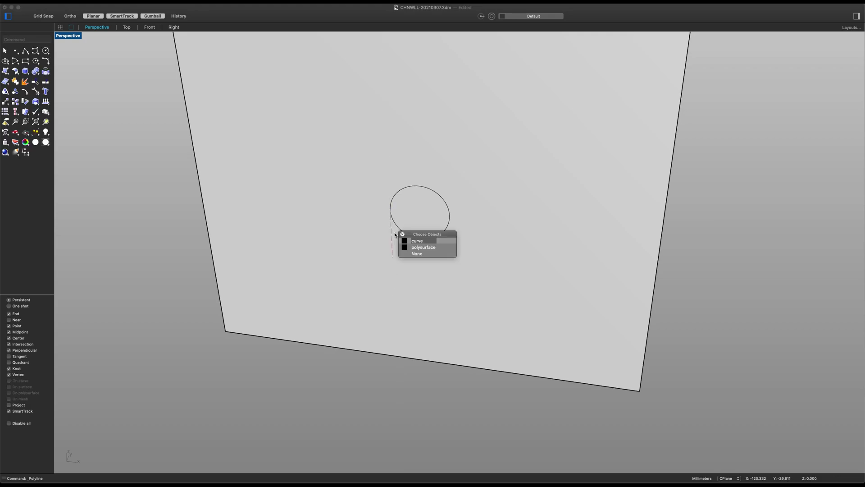
{"action": "left_click", "coordinate": [421, 247]}
{"action": "scroll", "coordinate": [421, 248], "scroll_direction": "up", "scroll_amount": 2}
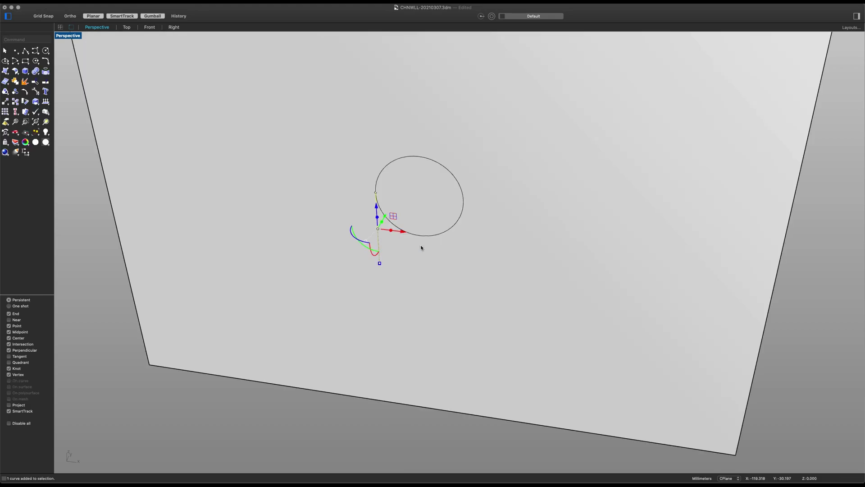
{"action": "type", "text": "Mirror"}
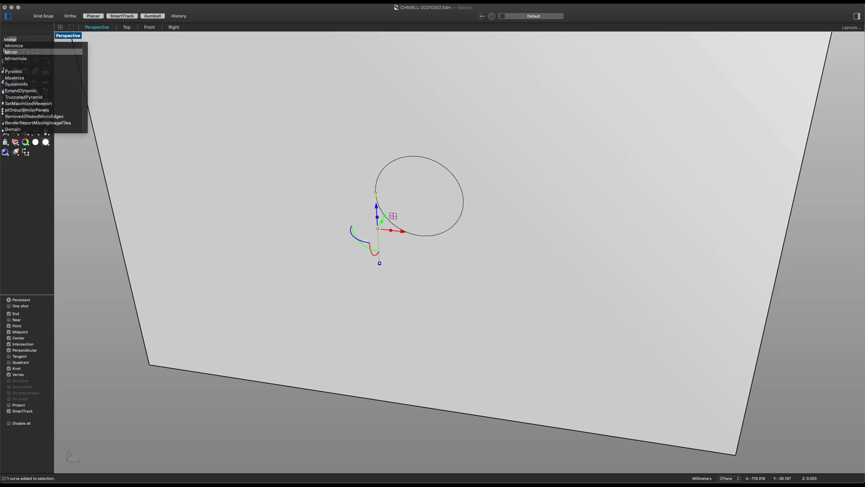
{"action": "key", "text": "Return"}
{"action": "left_click", "coordinate": [420, 234]}
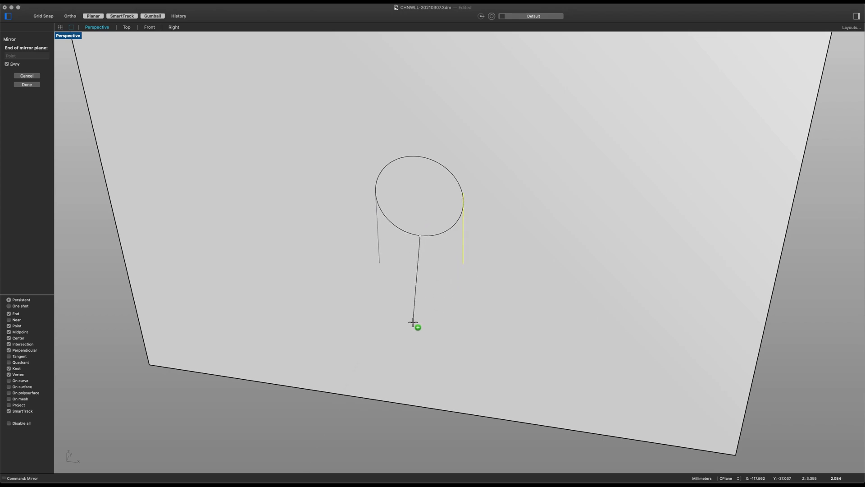
{"action": "left_click", "coordinate": [410, 262]}
{"action": "key", "text": "Escape"}
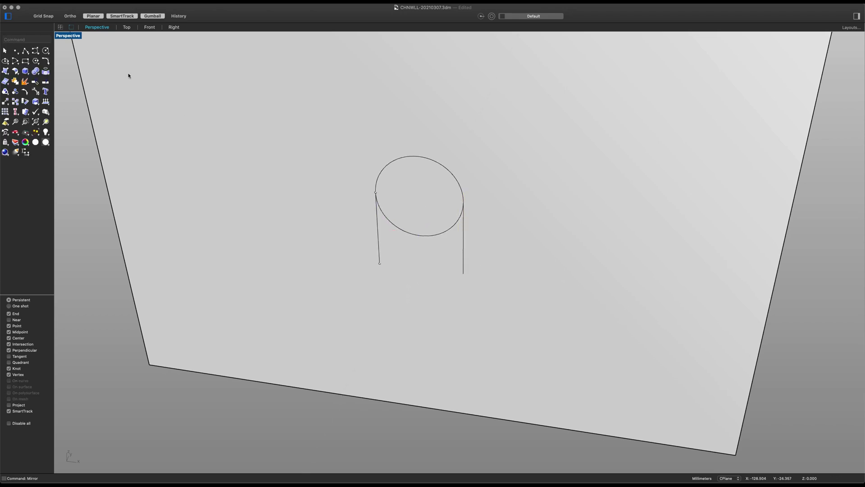
- Draw a horizontal polyline joining the lower ends of the two vertical lines under the circle
{"action": "left_click", "coordinate": [20, 53]}
{"action": "left_click", "coordinate": [379, 262]}
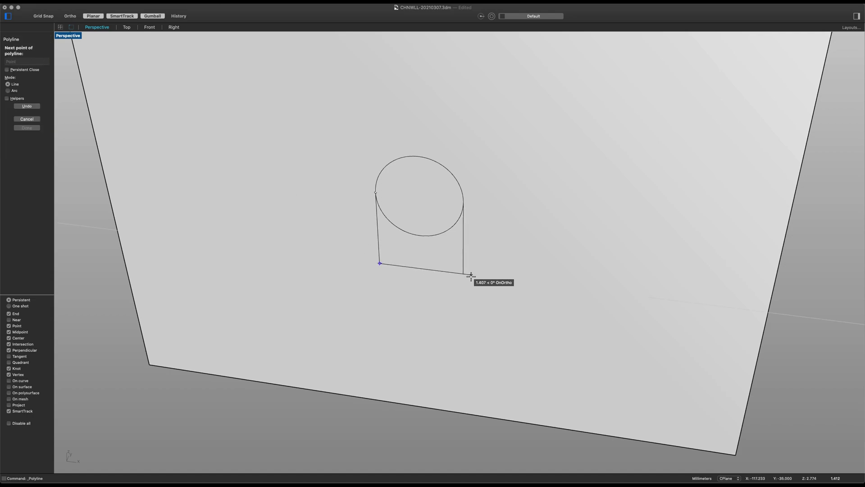
{"action": "left_click", "coordinate": [464, 273]}
{"action": "key", "text": "Return"}
- Trim away the lower half of the circle between the two vertical lines to leave an arched outline
{"action": "type", "text": "trim"}
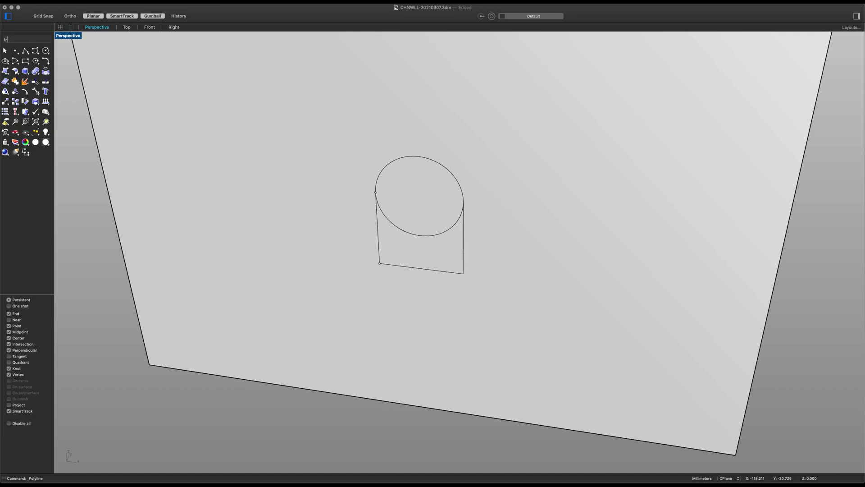
{"action": "key", "text": "Return"}
{"action": "left_click", "coordinate": [463, 249]}
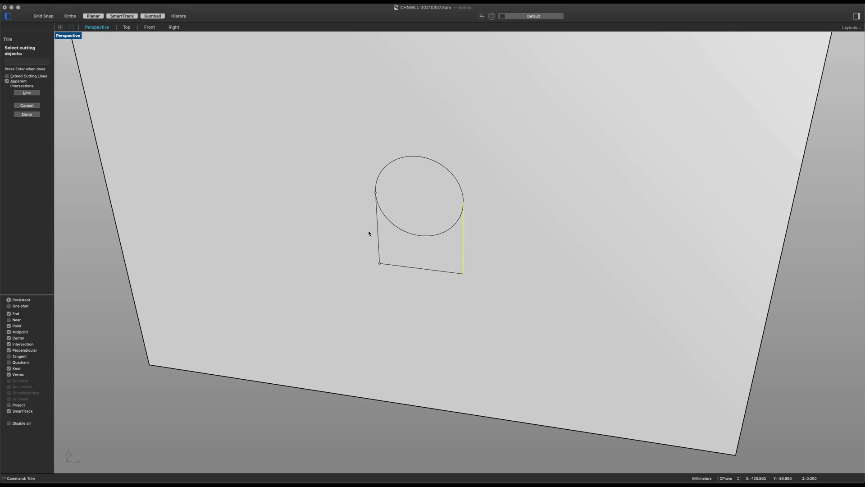
{"action": "key", "text": "Return"}
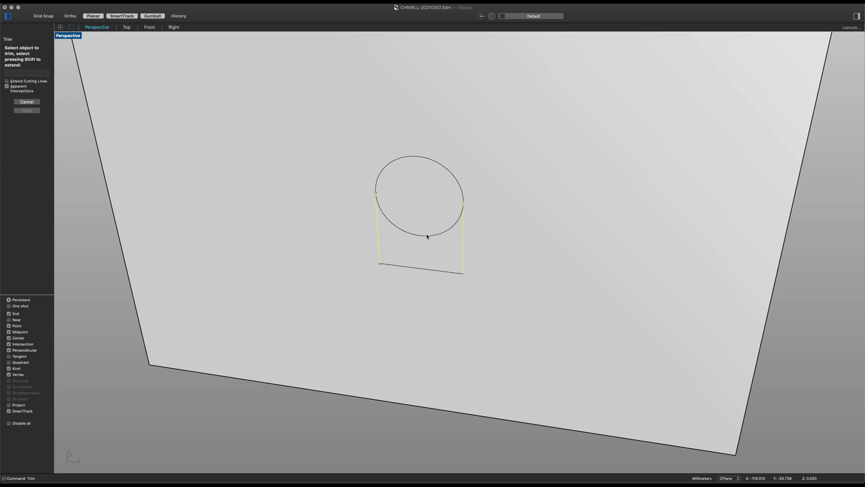
{"action": "left_click", "coordinate": [426, 234]}
{"action": "left_click", "coordinate": [449, 245]}
{"action": "key", "text": "Return"}
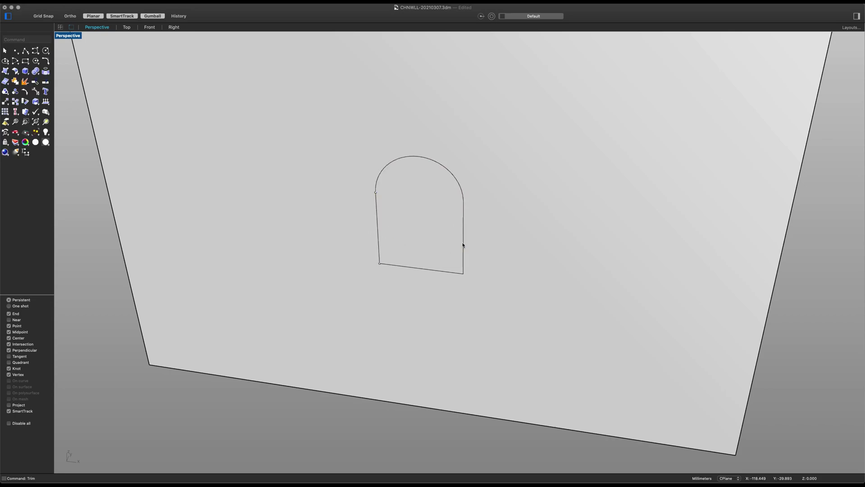
- Join the arc and the three straight lines into one closed arched window outline
{"action": "scroll", "coordinate": [450, 253], "scroll_direction": "down", "scroll_amount": 5}
{"action": "left_click_drag", "start_coordinate": [409, 312], "coordinate": [461, 205]}
{"action": "type", "text": "join"}
{"action": "key", "text": "Return"}
{"action": "scroll", "coordinate": [453, 204], "scroll_direction": "up", "scroll_amount": 5}
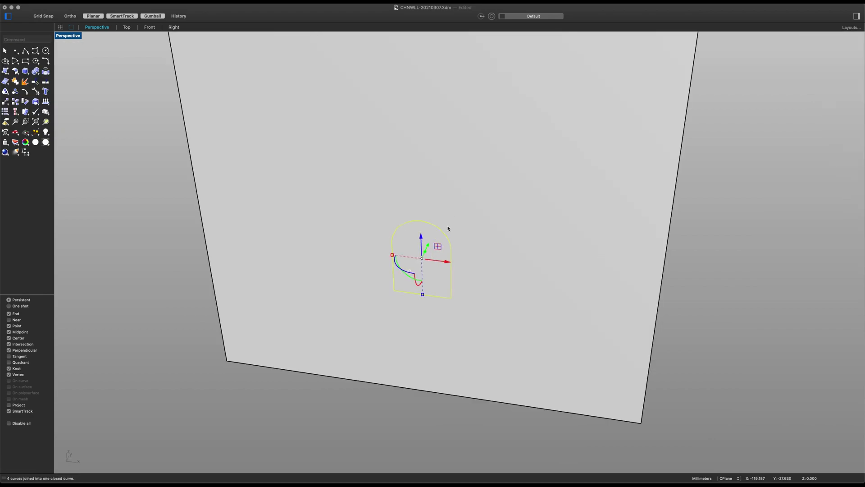
- Copy the arched outline along the wall's base direction from the base edge midpoint towards the wall's right end
{"action": "scroll", "coordinate": [464, 286], "scroll_direction": "down", "scroll_amount": 3}
{"action": "type", "text": "mi"}
{"action": "key", "text": "Escape"}
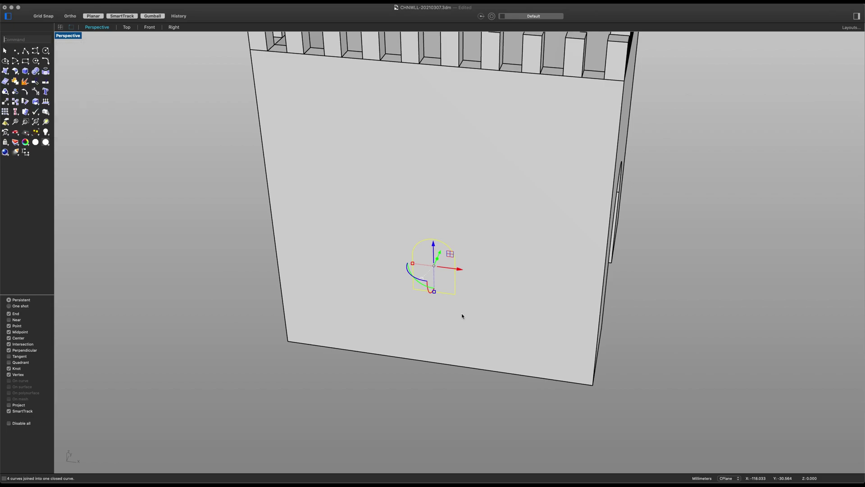
{"action": "type", "text": "co"}
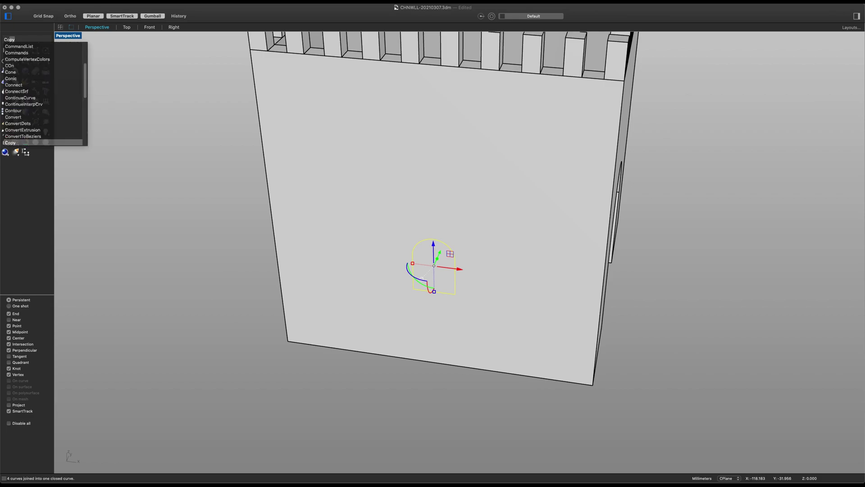
{"action": "key", "text": "Return"}
{"action": "left_click", "coordinate": [436, 362]}
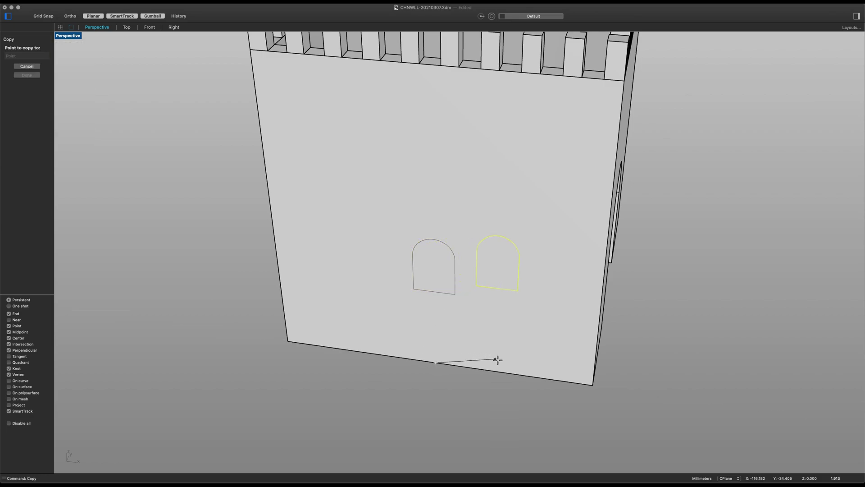
{"action": "left_click", "coordinate": [525, 377]}
{"action": "key", "text": "Return"}
{"action": "key", "text": "Escape"}
- Mirror the copied arched outline to the other half of the wall about the midpoint of the wall's top edge
{"action": "type", "text": "mand: Mirror"}
{"action": "key", "text": "Return"}
{"action": "left_click", "coordinate": [509, 283]}
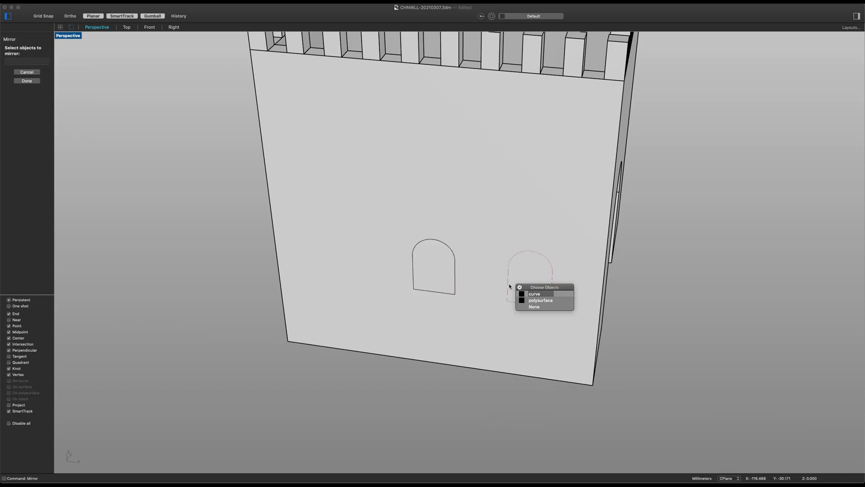
{"action": "left_click", "coordinate": [534, 295]}
{"action": "scroll", "coordinate": [534, 293], "scroll_direction": "down", "scroll_amount": 5}
{"action": "scroll", "coordinate": [484, 153], "scroll_direction": "up", "scroll_amount": 3}
{"action": "key", "text": "Return"}
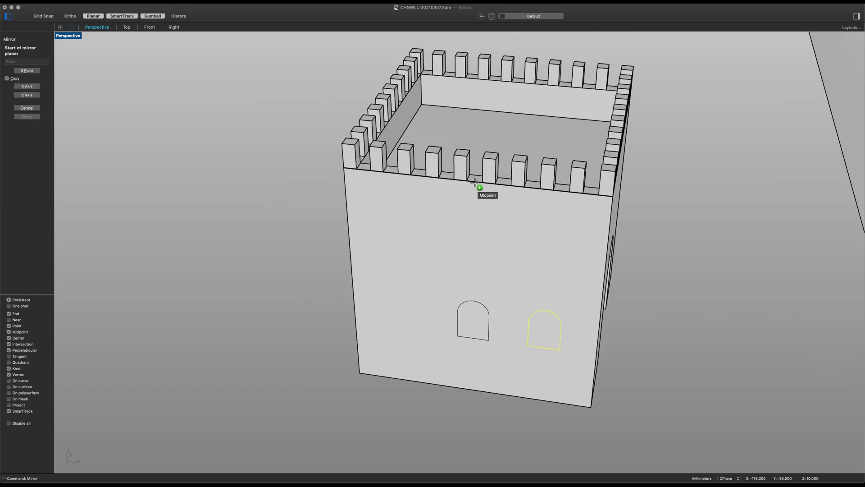
{"action": "left_click", "coordinate": [475, 182]}
{"action": "left_click", "coordinate": [478, 177]}
- Extrude the three arched outlines 10 mm through the tower and delete the source curves
{"action": "right_click_drag", "start_coordinate": [482, 270], "coordinate": [475, 289]}
{"action": "scroll", "coordinate": [456, 286], "scroll_direction": "up", "scroll_amount": 5}
{"action": "left_click_drag", "start_coordinate": [205, 208], "coordinate": [499, 355]}
{"action": "type", "text": "ExtrudeCrv"}
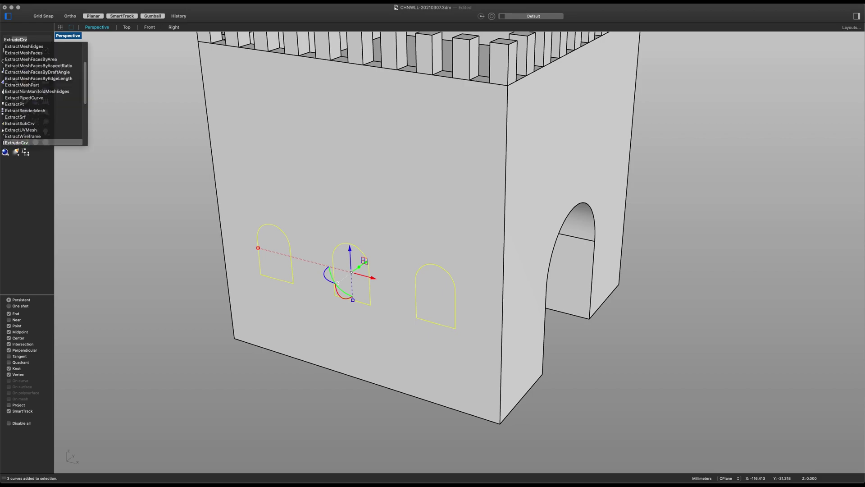
{"action": "key", "text": "Return"}
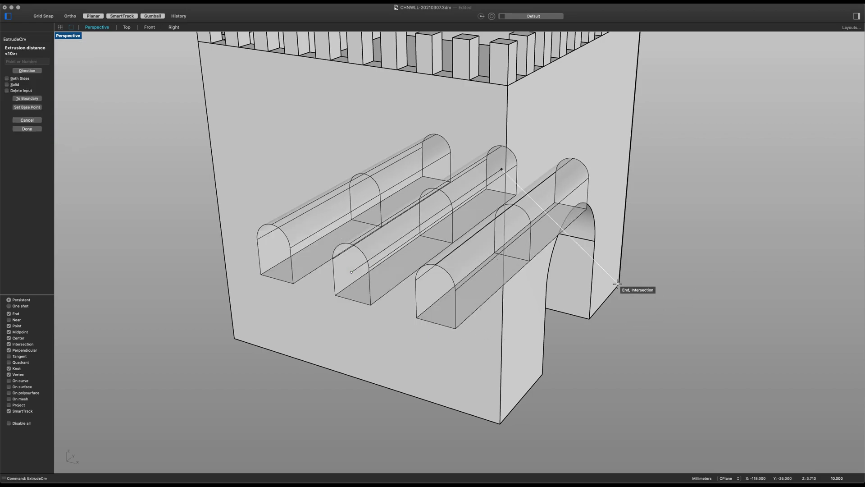
{"action": "key", "text": "Escape"}
{"action": "key", "text": "Delete"}
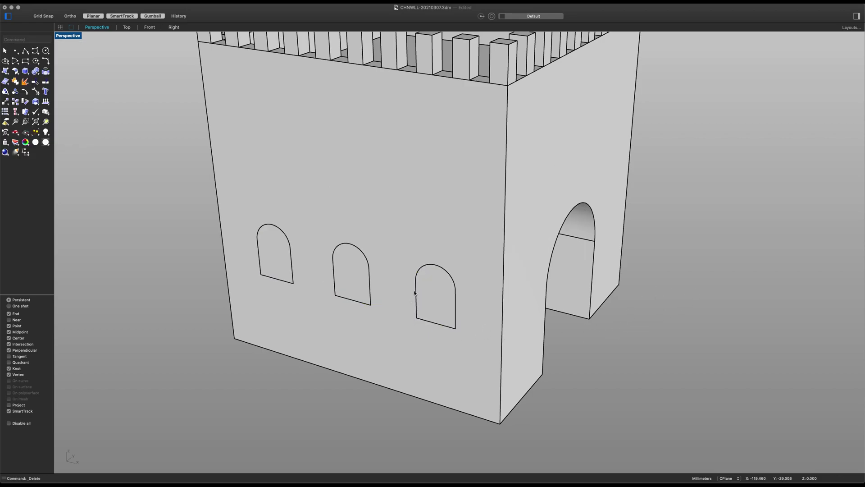
- Select the three arched extrusions without the tower and cap their open ends into solids
{"action": "left_click_drag", "start_coordinate": [260, 346], "coordinate": [484, 203]}
{"action": "left_click_drag", "start_coordinate": [486, 444], "coordinate": [187, 224]}
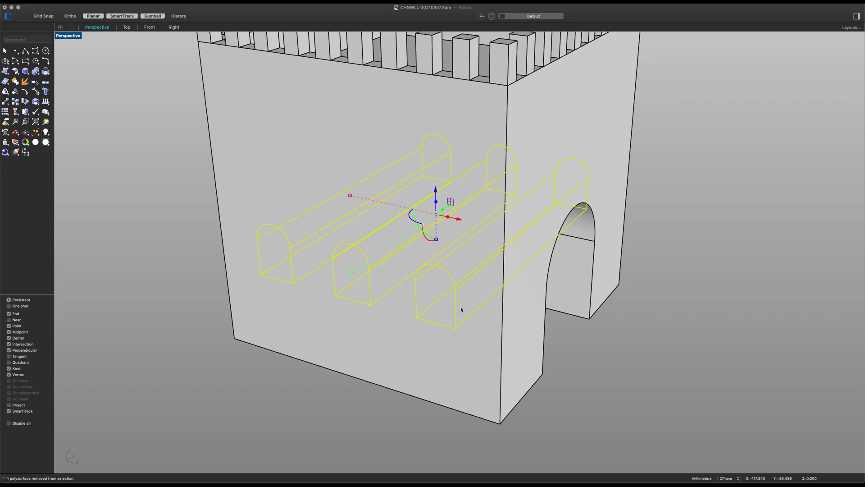
{"action": "type", "text": "cap"}
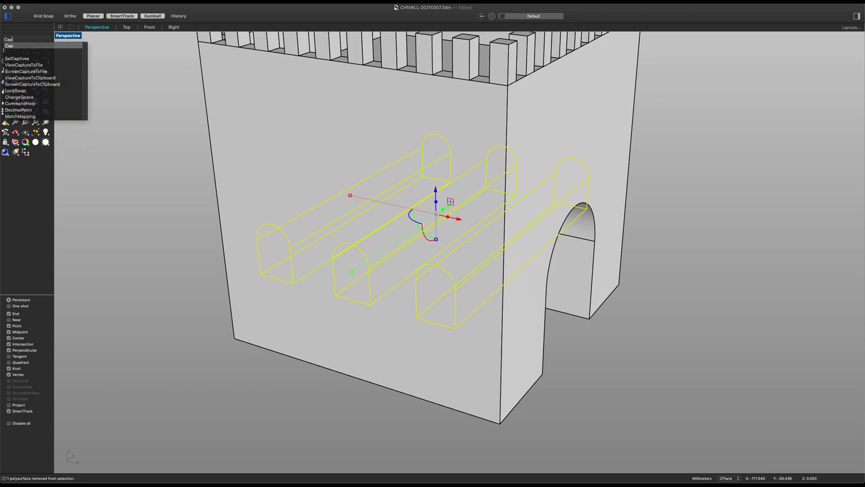
{"action": "key", "text": "Return"}
{"action": "left_click", "coordinate": [339, 391]}
- Subtract the three capped arched solids from the tower with BooleanDifference to cut the window openings
{"action": "type", "text": "BooleanDifference"}
{"action": "key", "text": "Return"}
{"action": "left_click", "coordinate": [433, 348]}
{"action": "key", "text": "Return"}
{"action": "left_click_drag", "start_coordinate": [611, 379], "coordinate": [288, 270]}
{"action": "key", "text": "Return"}
- Examine the tower's window openings, battlements and doorway passage from several angles
{"action": "scroll", "coordinate": [416, 247], "scroll_direction": "down", "scroll_amount": 5}
{"action": "right_click_drag", "start_coordinate": [424, 244], "coordinate": [400, 230]}
{"action": "scroll", "coordinate": [406, 238], "scroll_direction": "down", "scroll_amount": 3}
{"action": "scroll", "coordinate": [310, 210], "scroll_direction": "up", "scroll_amount": 3}
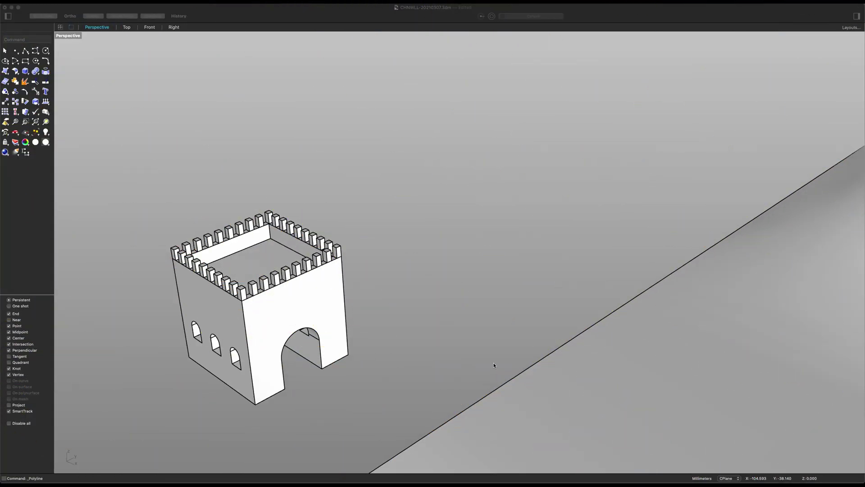
{"action": "left_click", "coordinate": [452, 267]}
{"action": "right_click_drag", "start_coordinate": [452, 268], "coordinate": [438, 260]}
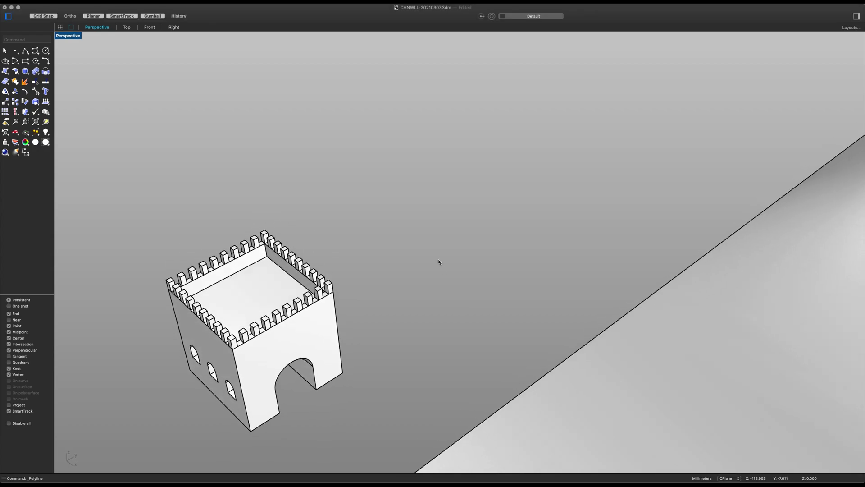
- In the Top view, start a polyline beyond the tower with segments 6 mm up, 2 mm left and 0.5 mm down
{"action": "left_click", "coordinate": [126, 27]}
{"action": "scroll", "coordinate": [412, 247], "scroll_direction": "up", "scroll_amount": 5}
{"action": "scroll", "coordinate": [416, 244], "scroll_direction": "down", "scroll_amount": 2}
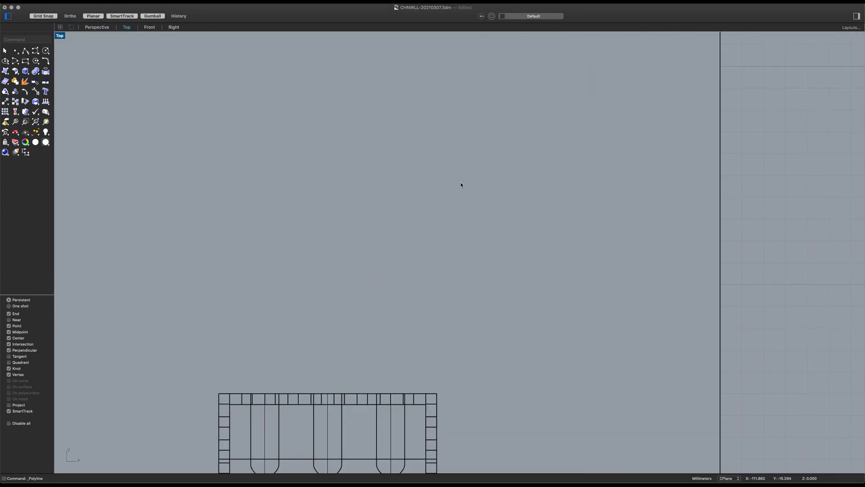
{"action": "left_click", "coordinate": [25, 51]}
{"action": "left_click", "coordinate": [434, 312]}
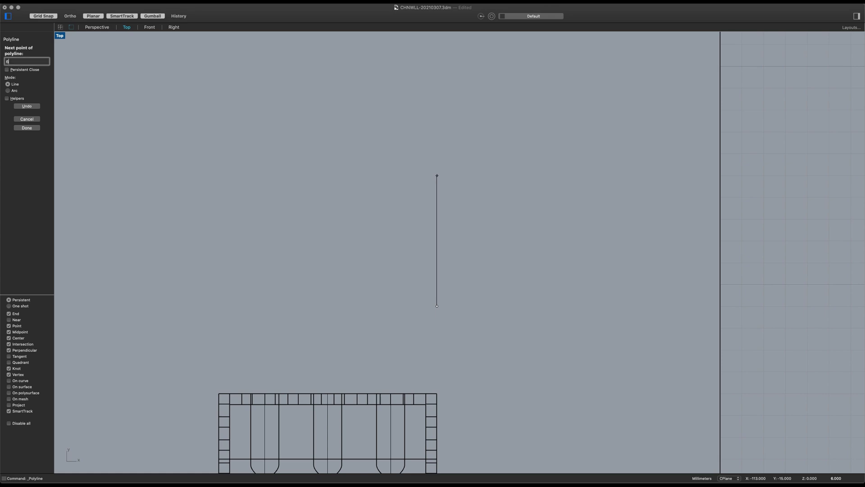
{"action": "key", "text": "Return"}
{"action": "left_click", "coordinate": [440, 180]}
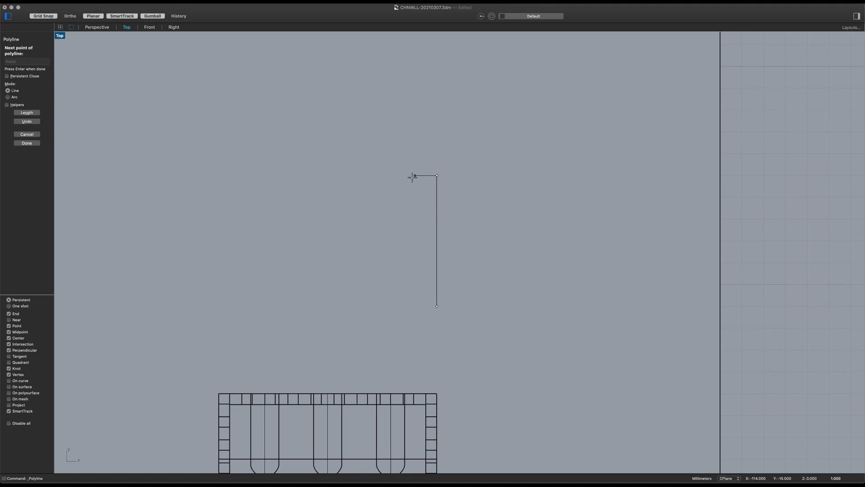
{"action": "type", "text": "2"}
{"action": "key", "text": "Return"}
{"action": "scroll", "coordinate": [367, 178], "scroll_direction": "up", "scroll_amount": 3}
{"action": "scroll", "coordinate": [407, 205], "scroll_direction": "down", "scroll_amount": 1}
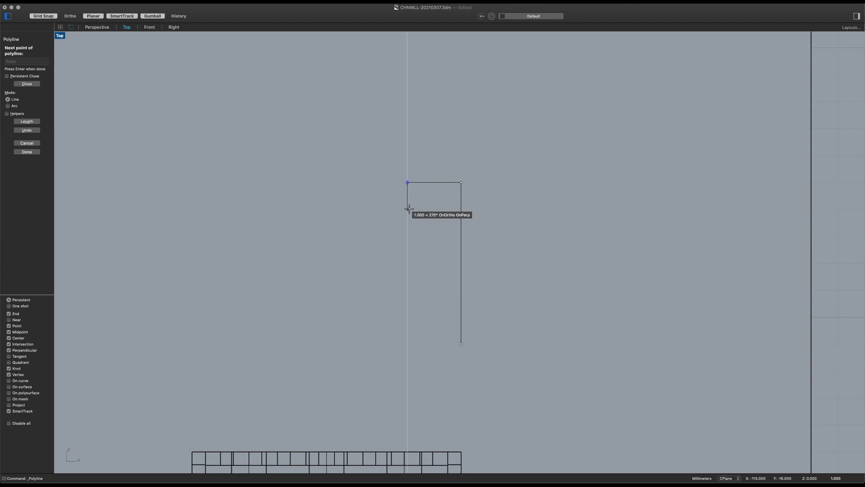
{"action": "left_click", "coordinate": [407, 195]}
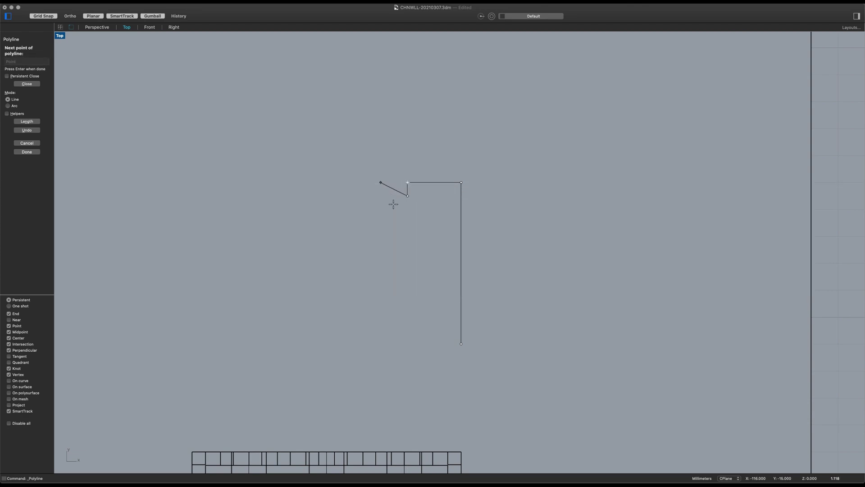
- Turn off grid snapping, turn on ortho, and extend the polyline 1.7 mm to the right
{"action": "left_click", "coordinate": [44, 16]}
{"action": "left_click", "coordinate": [70, 16]}
{"action": "scroll", "coordinate": [435, 200], "scroll_direction": "up", "scroll_amount": 3}
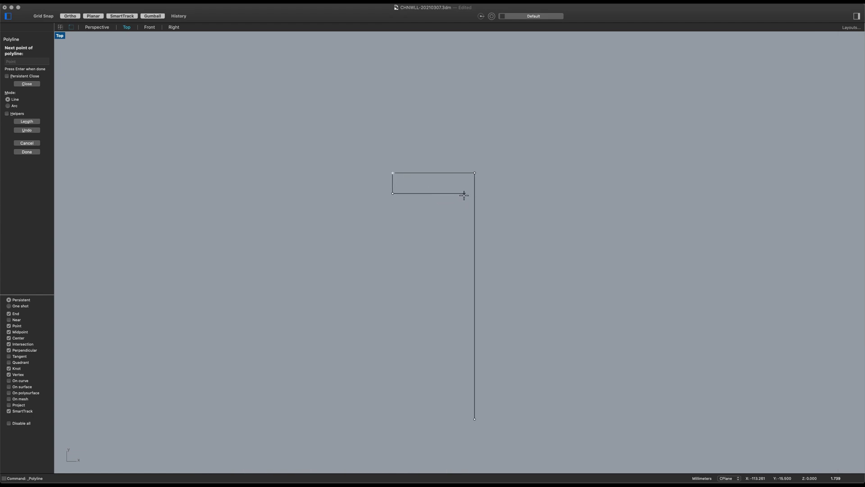
{"action": "type", "text": "1.8"}
{"action": "key", "text": "BackSpace"}
{"action": "type", "text": "7"}
{"action": "key", "text": "Return"}
{"action": "left_click", "coordinate": [469, 193]}
- Complete the C-shaped polyline with segments about 5 mm down, 1.7 mm left and 0.5 mm down, and close it
{"action": "scroll", "coordinate": [445, 183], "scroll_direction": "down", "scroll_amount": 4}
{"action": "scroll", "coordinate": [432, 199], "scroll_direction": "up", "scroll_amount": 3}
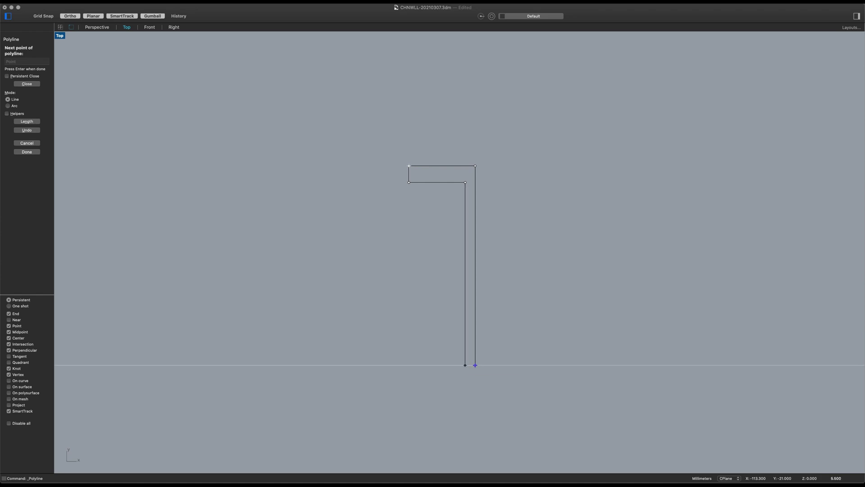
{"action": "left_click", "coordinate": [465, 348]}
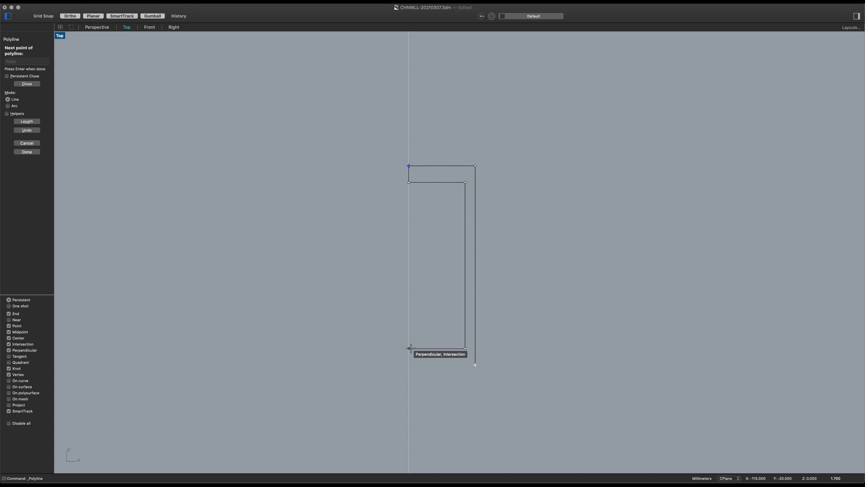
{"action": "left_click", "coordinate": [409, 348]}
{"action": "left_click", "coordinate": [408, 365]}
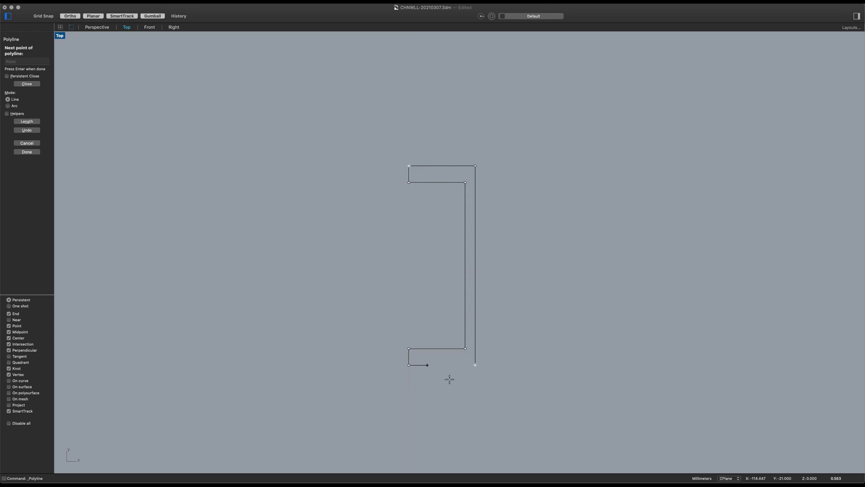
{"action": "type", "text": "cl"}
{"action": "key", "text": "Return"}
{"action": "left_click", "coordinate": [438, 365]}
{"action": "left_click", "coordinate": [355, 273]}
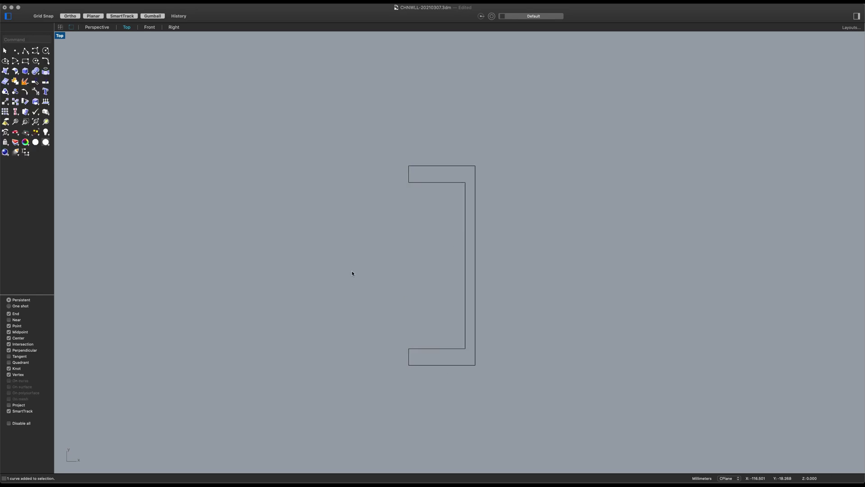
- Draw a polyline across the upper arm's end, corner to corner, with a tip about 0.12 mm outward at its midpoint
{"action": "left_click", "coordinate": [25, 51]}
{"action": "scroll", "coordinate": [370, 144], "scroll_direction": "up", "scroll_amount": 5}
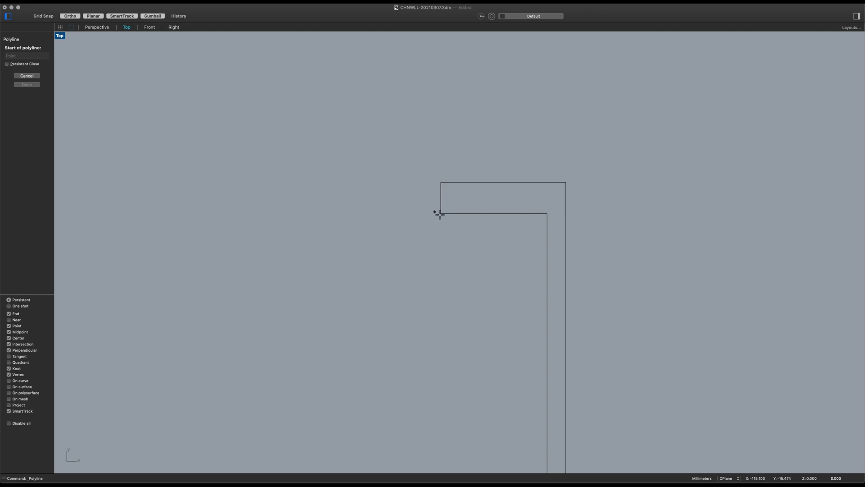
{"action": "left_click", "coordinate": [441, 213]}
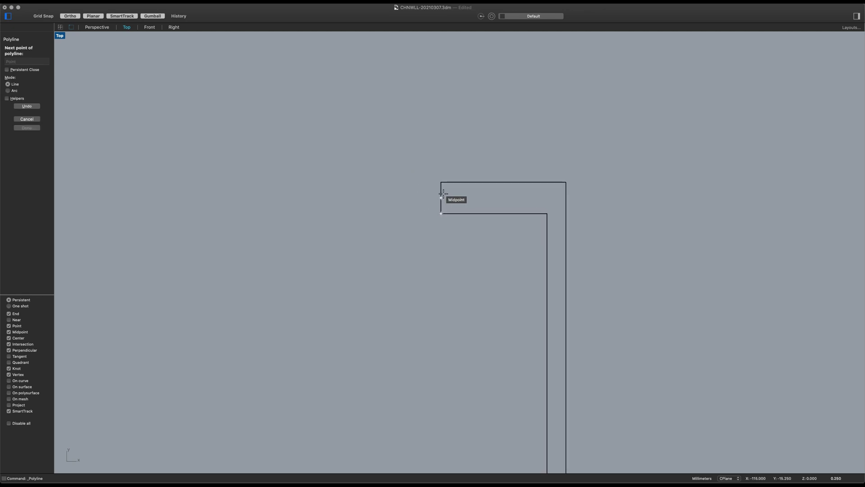
{"action": "left_click", "coordinate": [442, 197]}
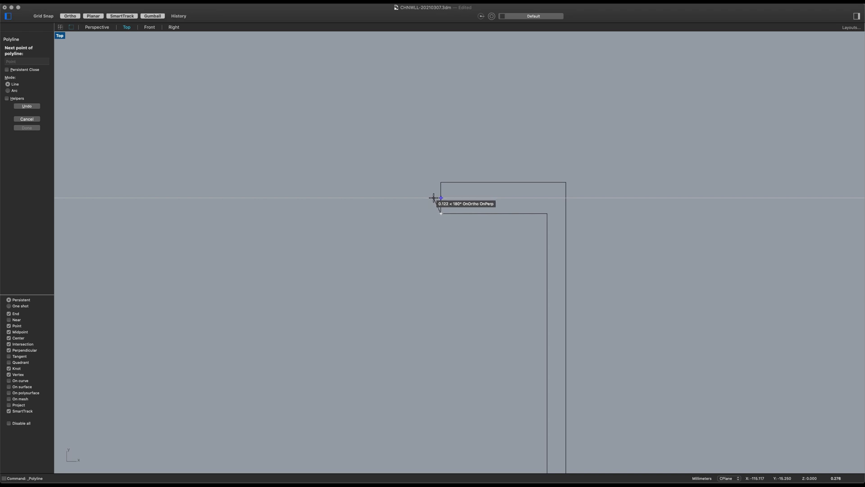
{"action": "left_click", "coordinate": [433, 197]}
{"action": "scroll", "coordinate": [431, 194], "scroll_direction": "up", "scroll_amount": 3}
{"action": "left_click", "coordinate": [454, 171]}
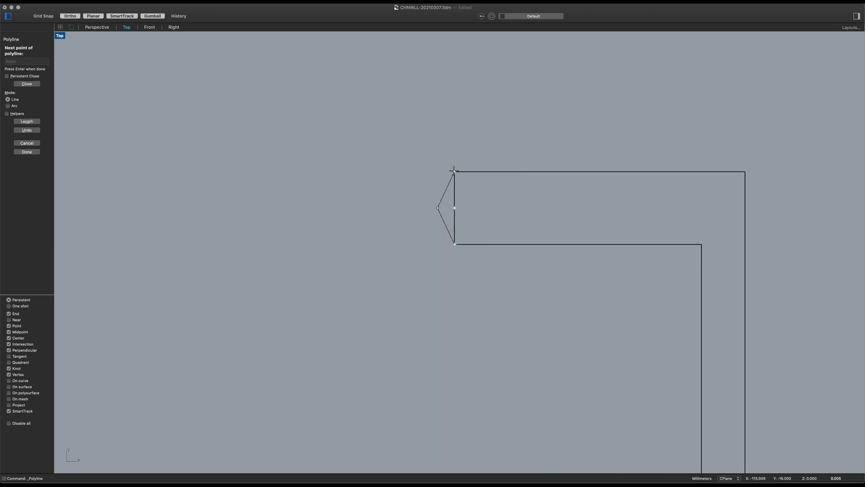
{"action": "key", "text": "Return"}
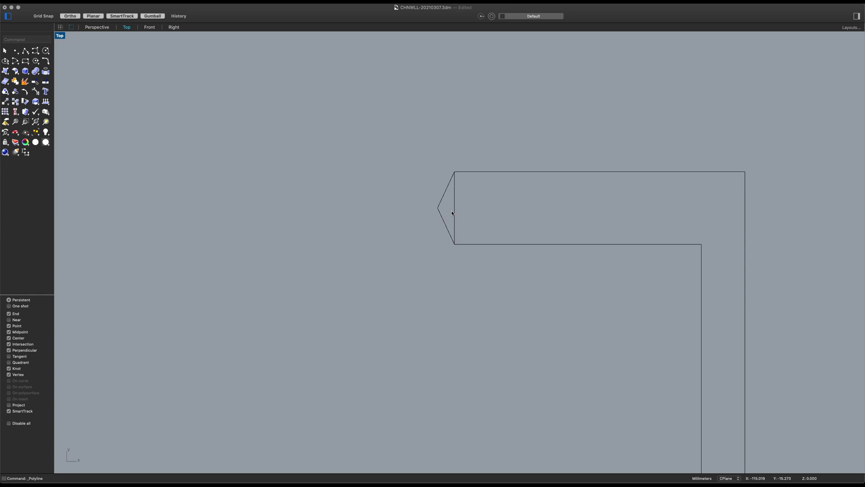
- Mirror a copy of the pointed tip onto the lower arm's end about the profile's horizontal midline
{"action": "left_click", "coordinate": [437, 210]}
{"action": "scroll", "coordinate": [464, 198], "scroll_direction": "down", "scroll_amount": 5}
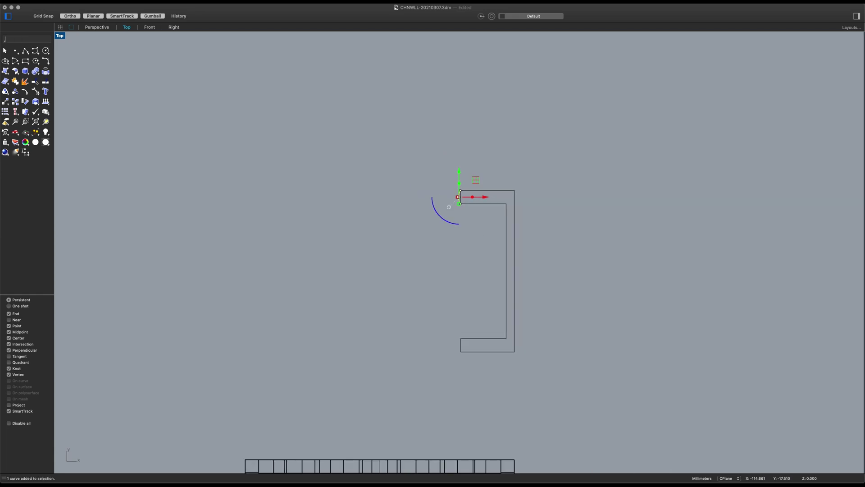
{"action": "type", "text": "mi"}
{"action": "key", "text": "Return"}
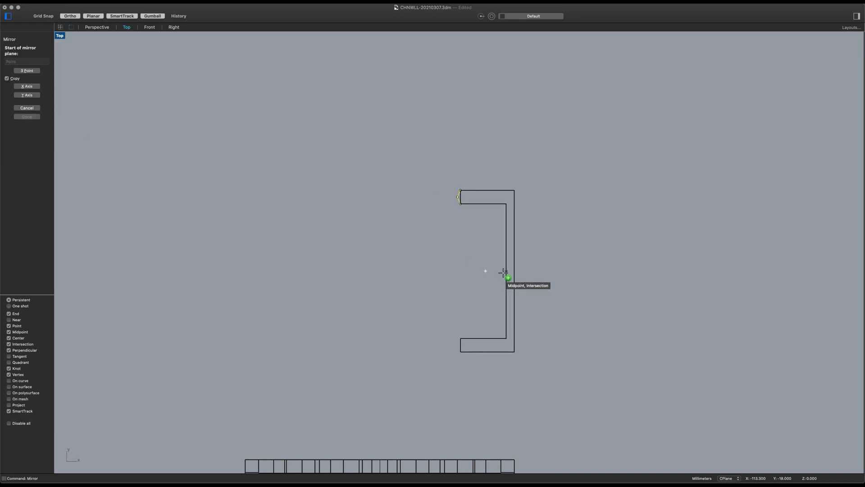
{"action": "left_click", "coordinate": [506, 271]}
{"action": "left_click", "coordinate": [423, 274]}
{"action": "key", "text": "Return"}
{"action": "key", "text": "Escape"}
- Trim away the straight end edges of both arms inside the pointed tips
{"action": "type", "text": "tr"}
{"action": "key", "text": "Return"}
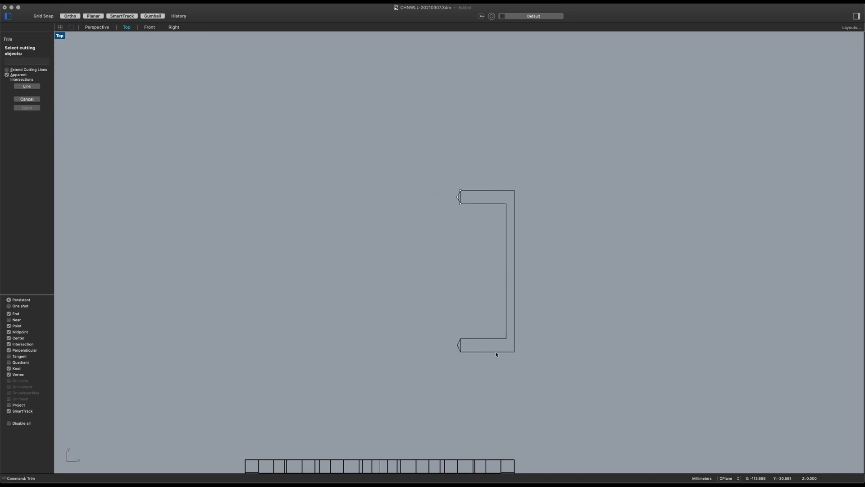
{"action": "left_click_drag", "start_coordinate": [421, 231], "coordinate": [414, 151]}
{"action": "scroll", "coordinate": [459, 195], "scroll_direction": "up", "scroll_amount": 8}
{"action": "key", "text": "Return"}
{"action": "left_click", "coordinate": [464, 199]}
{"action": "scroll", "coordinate": [463, 268], "scroll_direction": "down", "scroll_amount": 5}
{"action": "scroll", "coordinate": [482, 378], "scroll_direction": "up", "scroll_amount": 3}
{"action": "left_click", "coordinate": [477, 378]}
{"action": "scroll", "coordinate": [467, 293], "scroll_direction": "down", "scroll_amount": 2}
{"action": "key", "text": "Return"}
- Join the C-shaped profile and both pointed tips into one closed curve
{"action": "left_click_drag", "start_coordinate": [599, 359], "coordinate": [387, 104]}
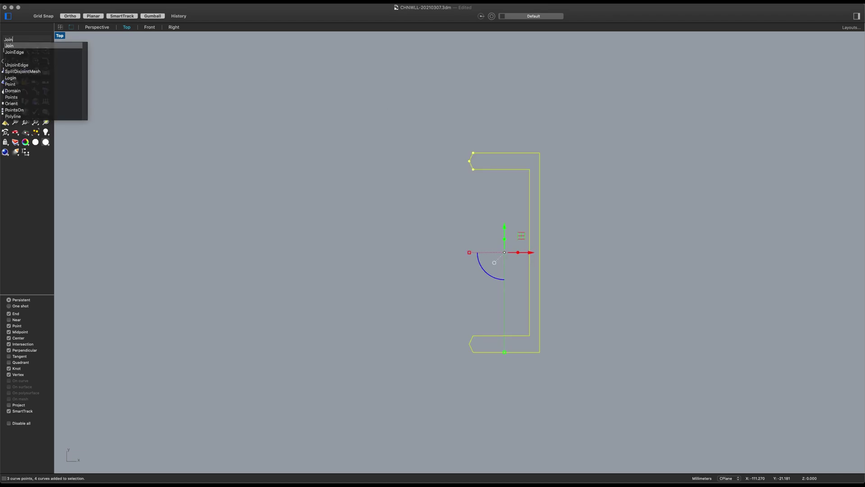
{"action": "type", "text": "Join"}
{"action": "key", "text": "Return"}
{"action": "scroll", "coordinate": [415, 87], "scroll_direction": "down", "scroll_amount": 3}
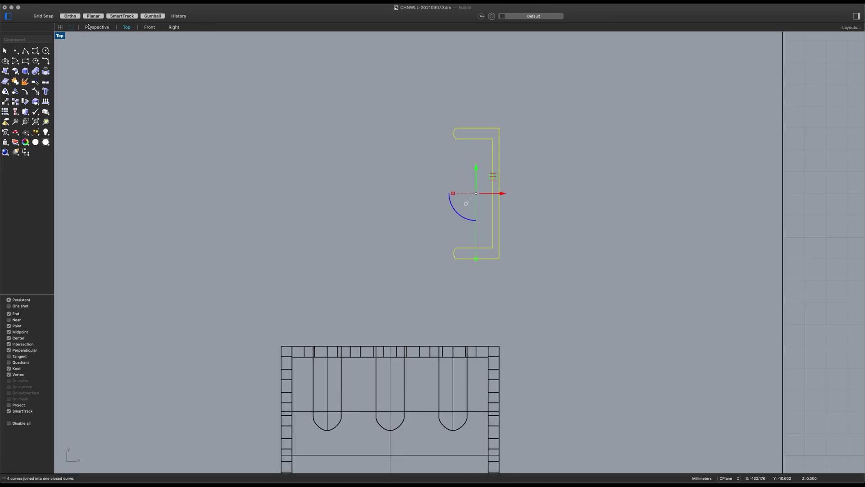
- In the Perspective view, rotate the profile in 3D about its long outer edge so that both arms stand upright
{"action": "left_click", "coordinate": [95, 28]}
{"action": "scroll", "coordinate": [392, 347], "scroll_direction": "up", "scroll_amount": 5}
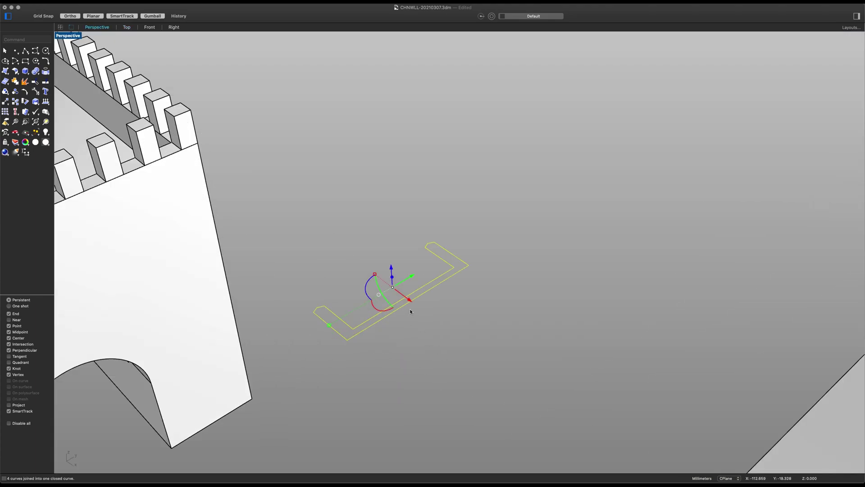
{"action": "type", "text": "Rotate"}
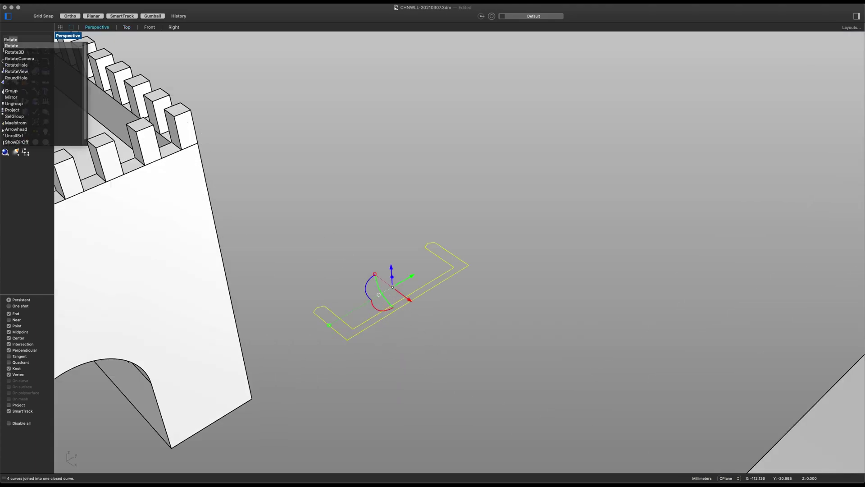
{"action": "key", "text": "Down"}
{"action": "key", "text": "Return"}
{"action": "key", "text": "Return"}
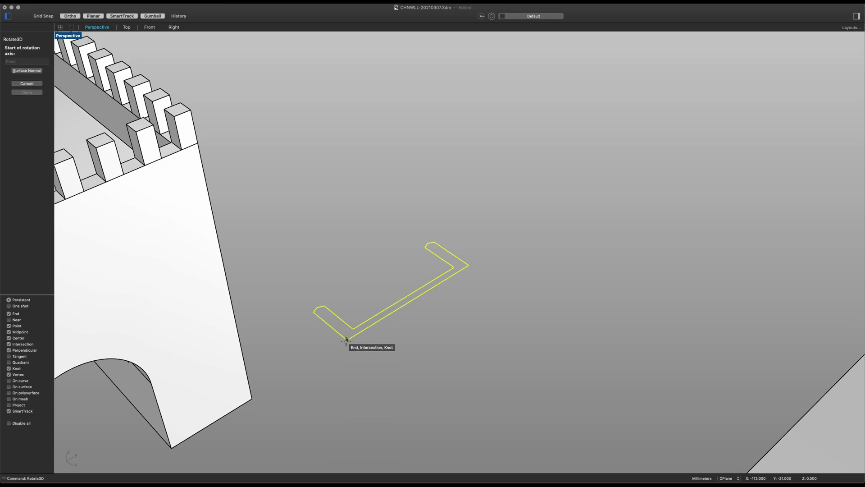
{"action": "left_click", "coordinate": [347, 339]}
{"action": "left_click", "coordinate": [413, 306]}
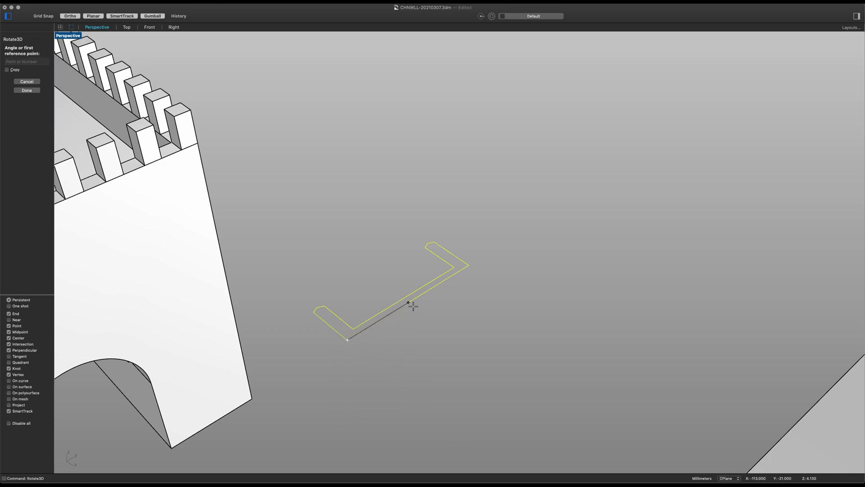
{"action": "left_click", "coordinate": [313, 312]}
{"action": "left_click", "coordinate": [344, 266]}
{"action": "scroll", "coordinate": [315, 328], "scroll_direction": "up", "scroll_amount": 3}
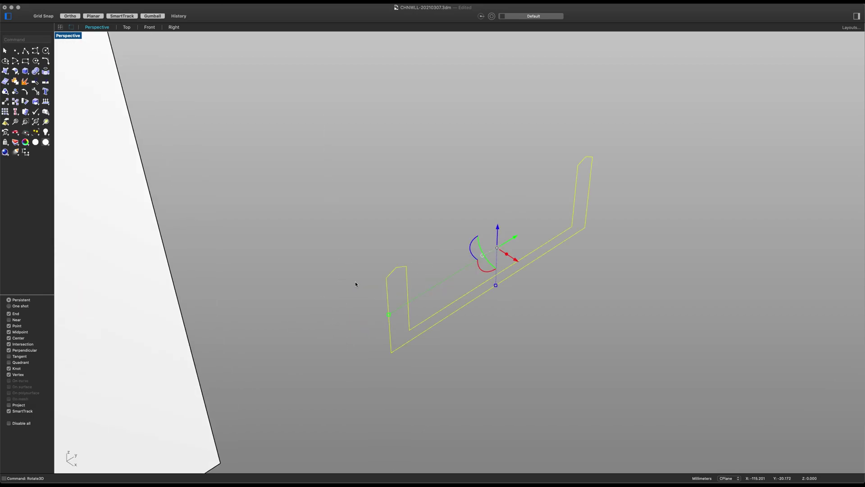
- Extrude the upright profile curve 3 mm towards the tower
{"action": "type", "text": "trudecrv"}
{"action": "key", "text": "Return"}
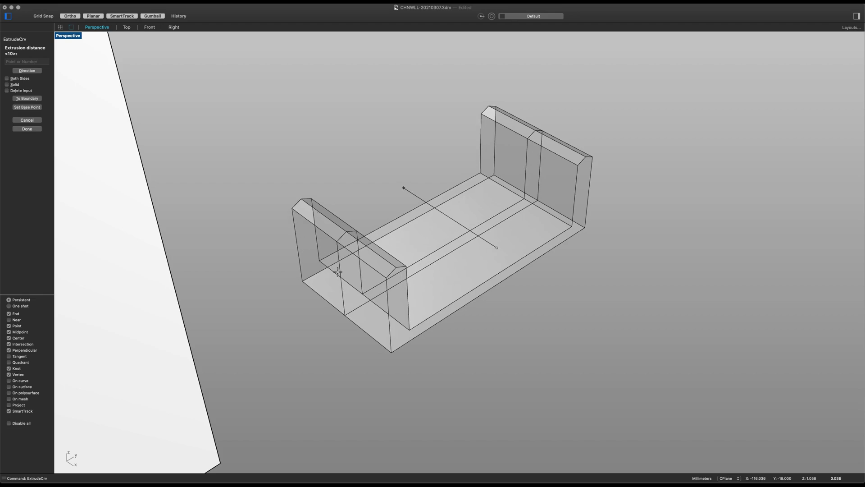
{"action": "type", "text": "3"}
{"action": "key", "text": "Return"}
{"action": "scroll", "coordinate": [546, 276], "scroll_direction": "down", "scroll_amount": 5}
{"action": "scroll", "coordinate": [545, 277], "scroll_direction": "up", "scroll_amount": 3}
- Cap the open ends of the extruded wall section to make it solid
{"action": "left_click", "coordinate": [544, 276]}
{"action": "left_click", "coordinate": [486, 259]}
{"action": "type", "text": "Cap"}
{"action": "key", "text": "Return"}
{"action": "scroll", "coordinate": [486, 258], "scroll_direction": "down", "scroll_amount": 5}
{"action": "left_click", "coordinate": [400, 177]}
{"action": "scroll", "coordinate": [442, 231], "scroll_direction": "up", "scroll_amount": 5}
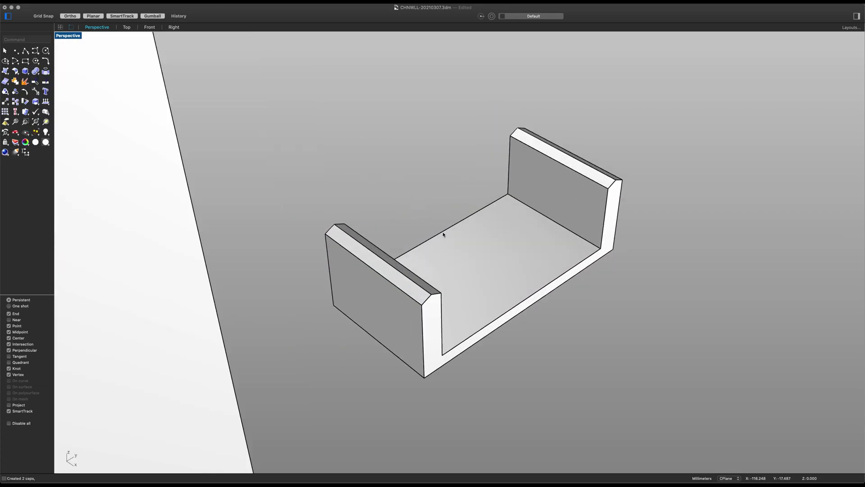
- Draw a box with a 1 mm square base from the floor's rear corner at the far side wall
{"action": "scroll", "coordinate": [442, 234], "scroll_direction": "up", "scroll_amount": 2}
{"action": "left_click", "coordinate": [25, 72]}
{"action": "scroll", "coordinate": [533, 169], "scroll_direction": "up", "scroll_amount": 2}
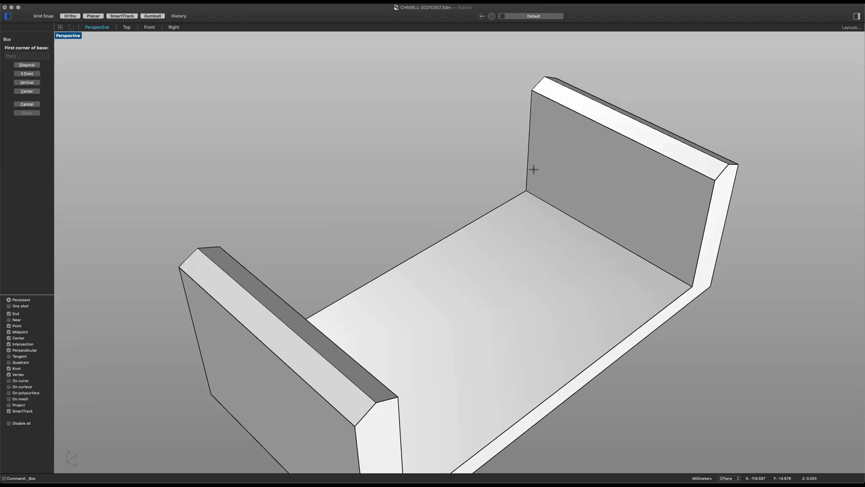
{"action": "left_click", "coordinate": [526, 191]}
{"action": "type", "text": "1"}
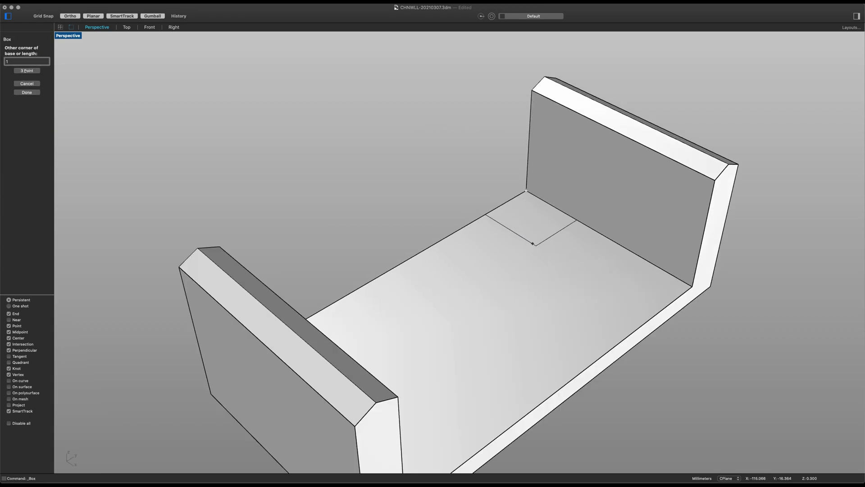
{"action": "key", "text": "Return"}
{"action": "key", "text": "Return"}
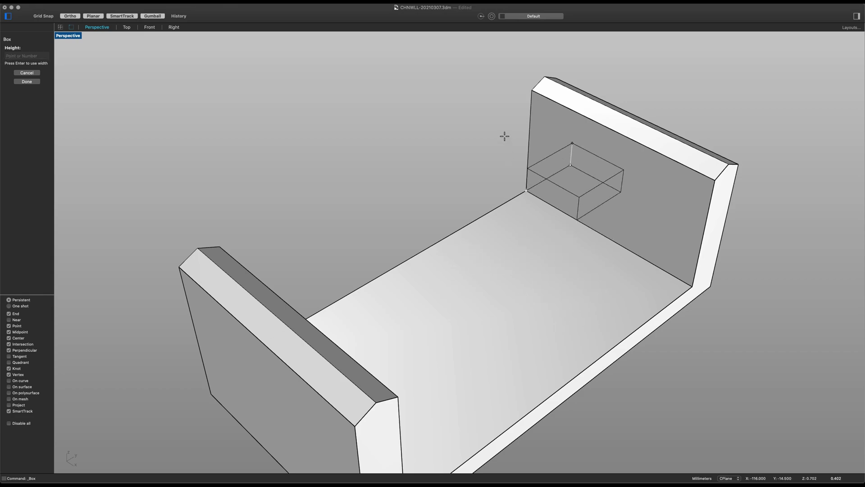
{"action": "left_click", "coordinate": [541, 121]}
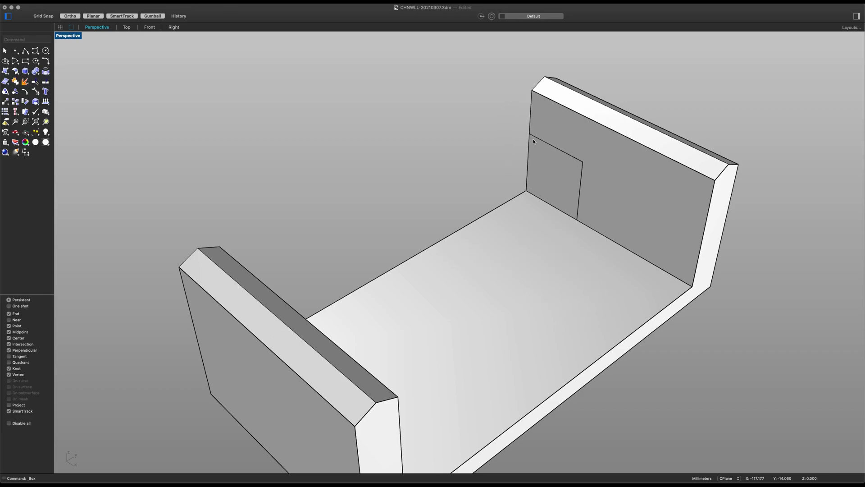
- Move the box along the far side wall from its base edge's midpoint to the wall's base midpoint
{"action": "left_click", "coordinate": [534, 137]}
{"action": "left_click", "coordinate": [559, 153]}
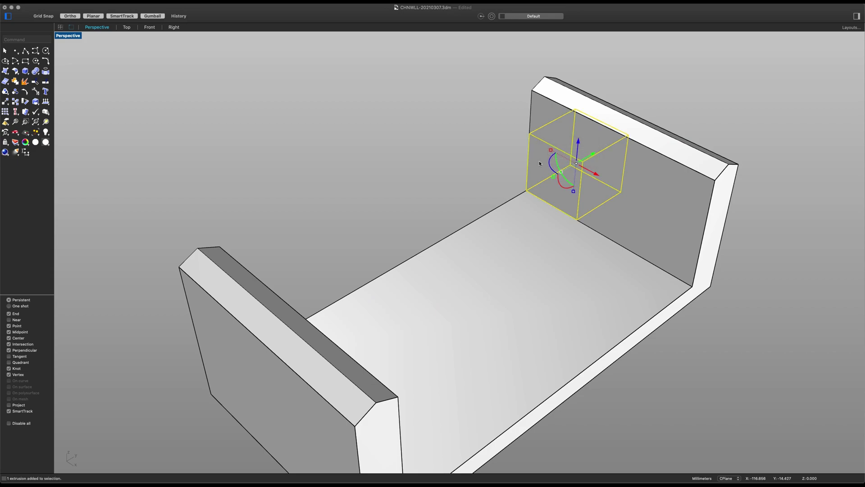
{"action": "scroll", "coordinate": [543, 141], "scroll_direction": "down", "scroll_amount": 5}
{"action": "scroll", "coordinate": [536, 202], "scroll_direction": "up", "scroll_amount": 5}
{"action": "type", "text": "move"}
{"action": "key", "text": "Return"}
{"action": "left_click", "coordinate": [521, 296]}
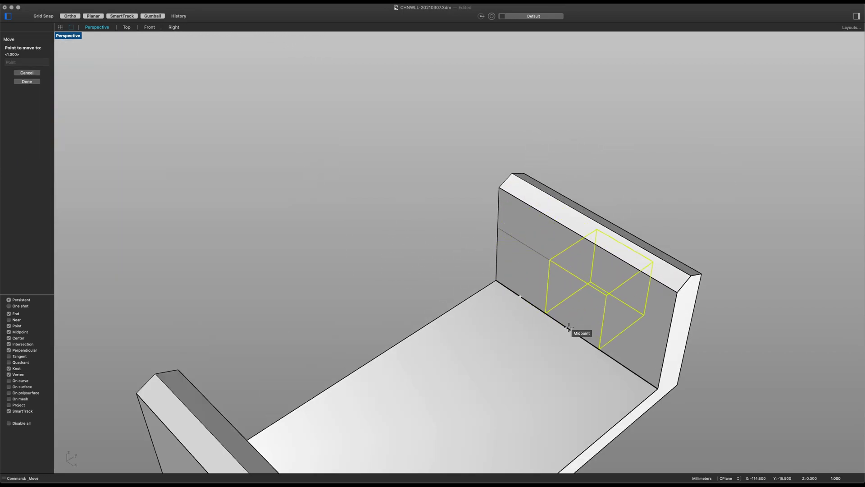
{"action": "left_click", "coordinate": [572, 330]}
- Shift the box slightly along Y towards the channel's interior so it still spans the far wall's thickness
{"action": "scroll", "coordinate": [569, 325], "scroll_direction": "down", "scroll_amount": 5}
{"action": "right_click_drag", "start_coordinate": [568, 325], "coordinate": [550, 326]}
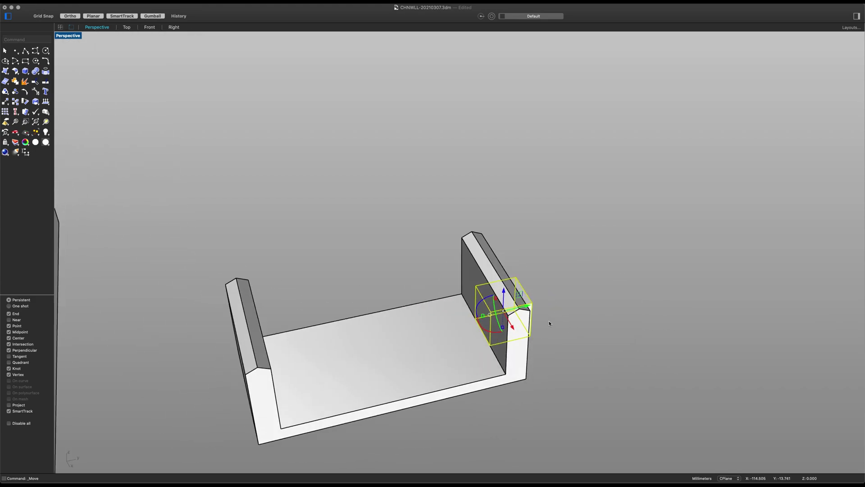
{"action": "left_click_drag", "start_coordinate": [529, 306], "coordinate": [519, 313]}
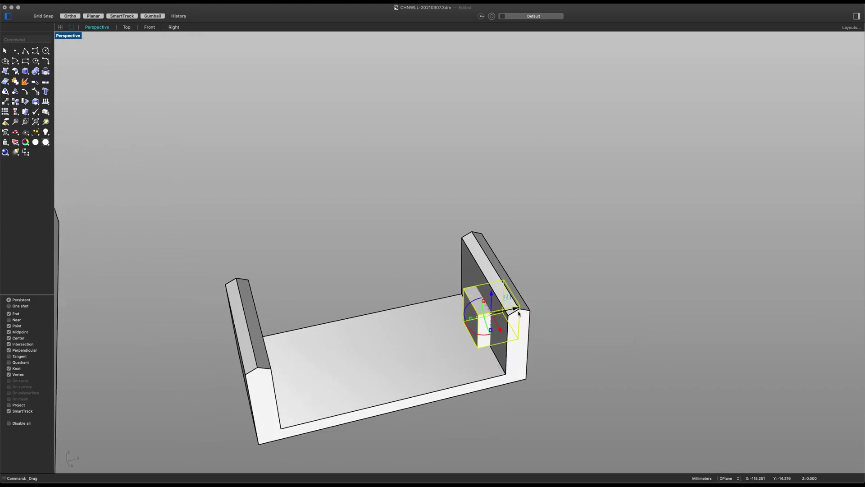
{"action": "right_click_drag", "start_coordinate": [568, 334], "coordinate": [601, 233]}
{"action": "scroll", "coordinate": [574, 232], "scroll_direction": "up", "scroll_amount": 5}
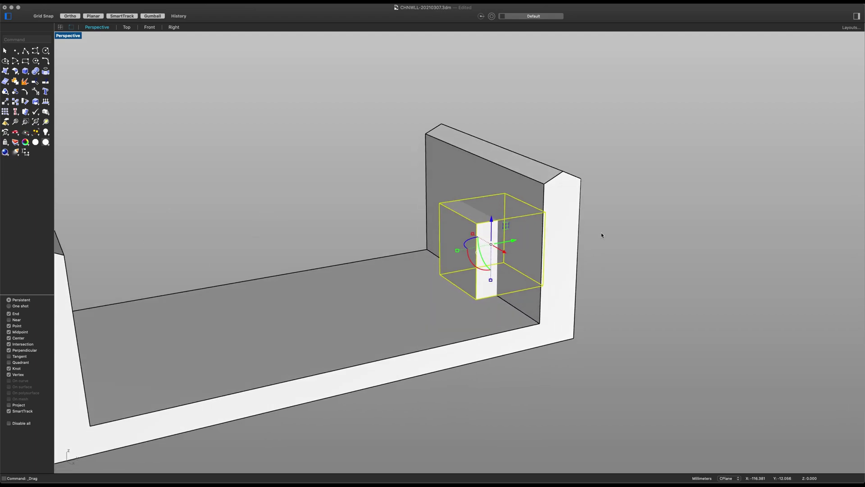
{"action": "left_click", "coordinate": [491, 227]}
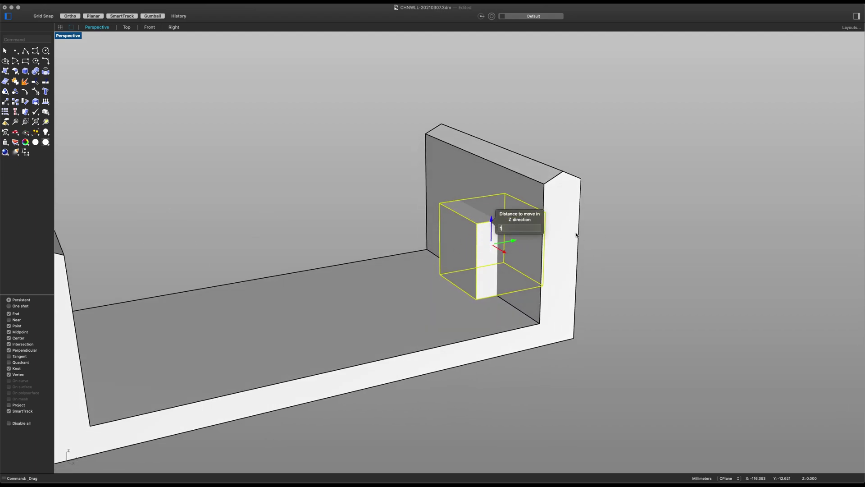
{"action": "key", "text": "Escape"}
{"action": "key", "text": "Delete"}
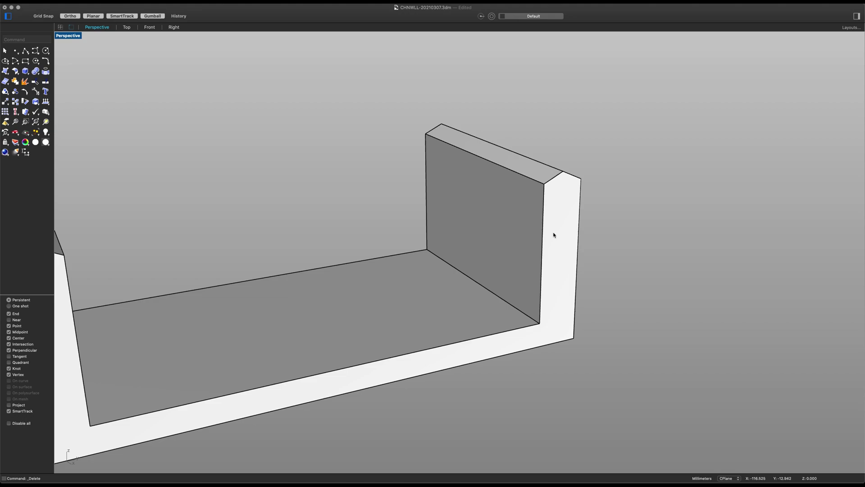
{"action": "key", "text": "cmd+z"}
- Move the box 1 mm up in Z so it projects above the far wall's top, and reselect it
{"action": "left_click", "coordinate": [491, 221]}
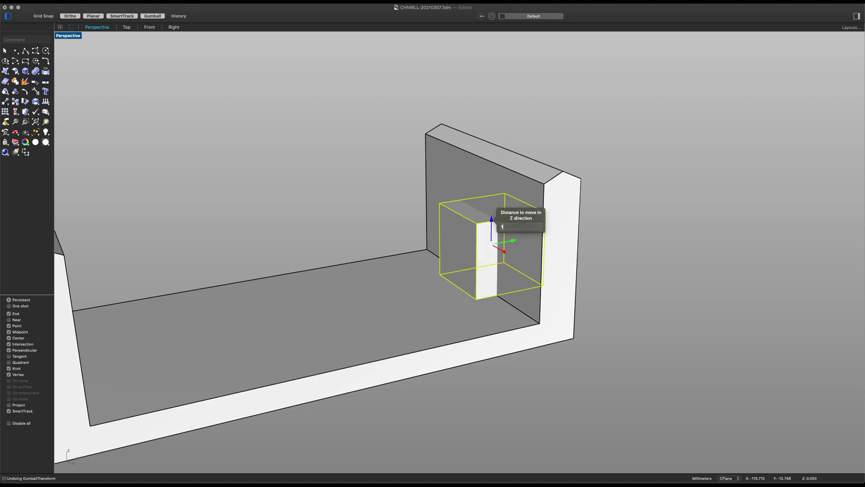
{"action": "key", "text": "Return"}
{"action": "key", "text": "Escape"}
{"action": "right_click_drag", "start_coordinate": [560, 212], "coordinate": [451, 239]}
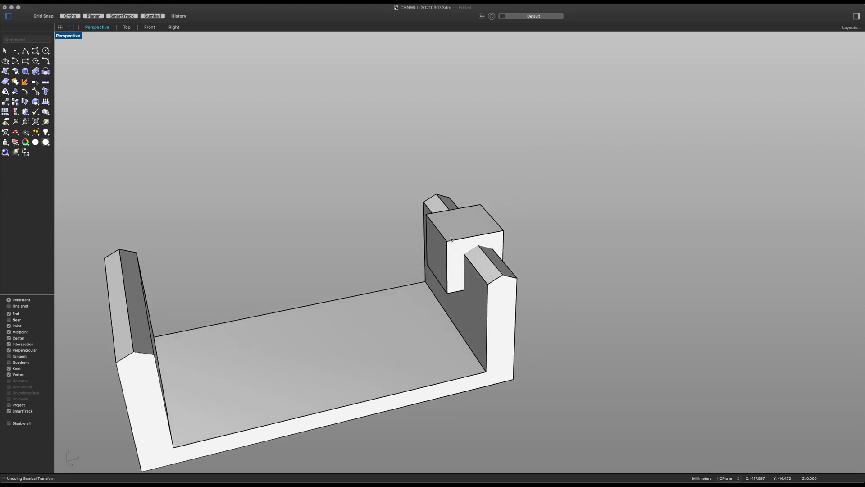
{"action": "left_click", "coordinate": [437, 247]}
{"action": "right_click_drag", "start_coordinate": [395, 272], "coordinate": [461, 255]}
{"action": "type", "text": "m"}
{"action": "key", "text": "Return"}
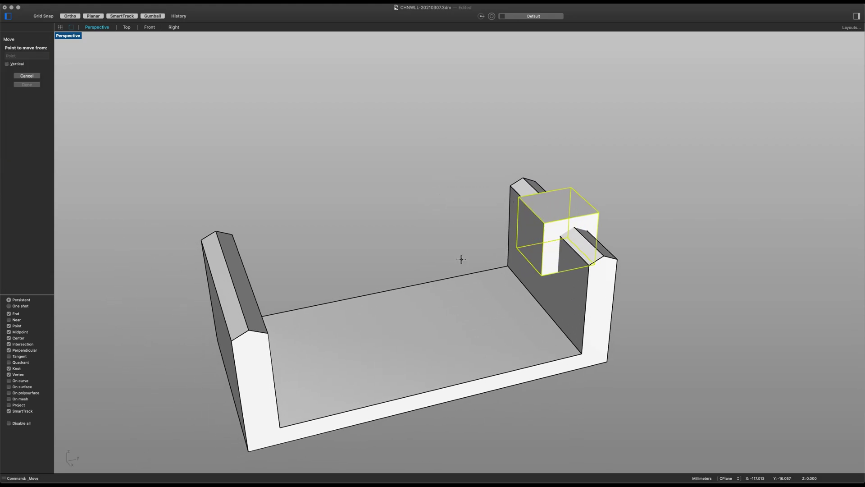
{"action": "key", "text": "Escape"}
- Mirror a copy of the box onto the opposite side wall about the line joining the floor's front and rear edge midpoints
{"action": "type", "text": "mirr"}
{"action": "key", "text": "Return"}
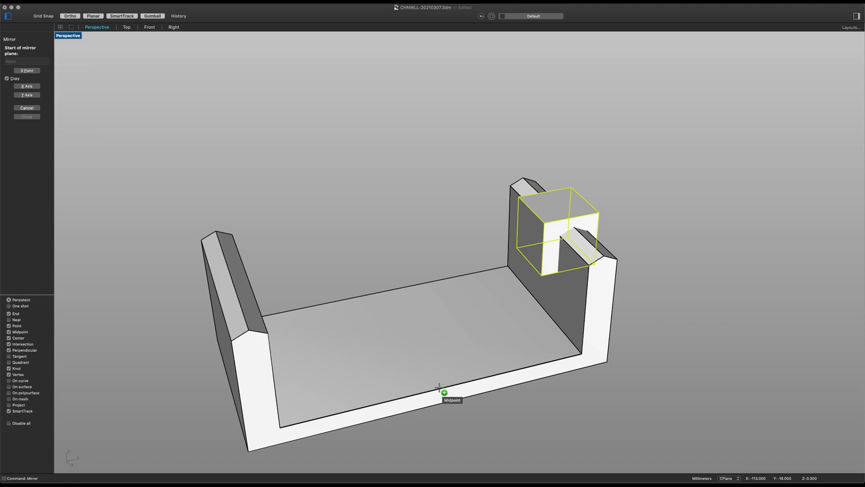
{"action": "left_click", "coordinate": [440, 388]}
{"action": "left_click", "coordinate": [384, 292]}
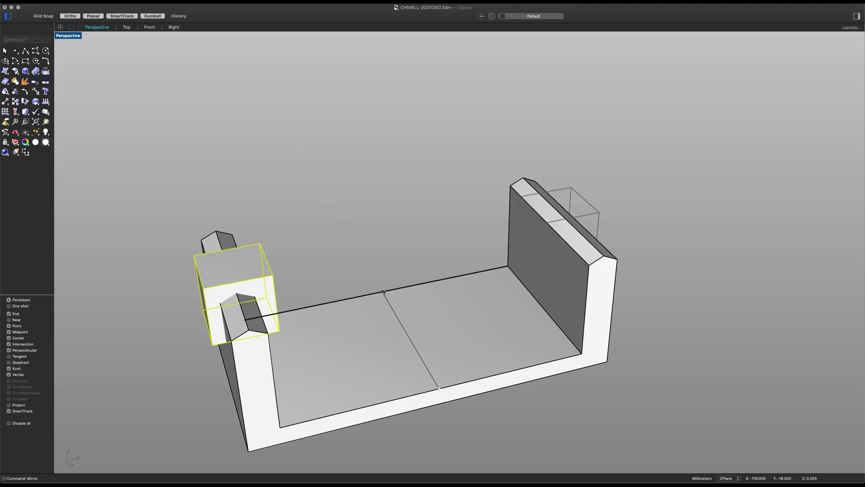
{"action": "key", "text": "Escape"}
- Subtract both boxes from the wall section with Boolean Difference to cut a notch in each side wall
{"action": "type", "text": "boo"}
{"action": "key", "text": "Return"}
{"action": "left_click", "coordinate": [588, 280]}
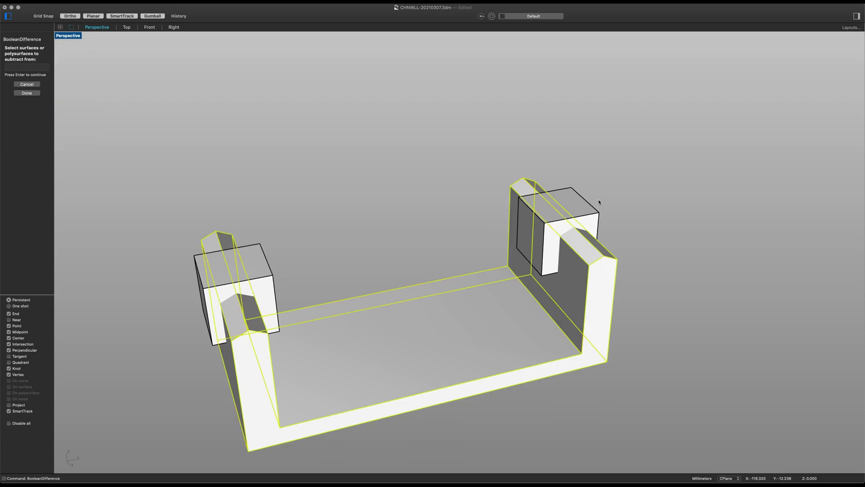
{"action": "key", "text": "Return"}
{"action": "left_click", "coordinate": [580, 205]}
{"action": "left_click", "coordinate": [269, 274]}
{"action": "key", "text": "Return"}
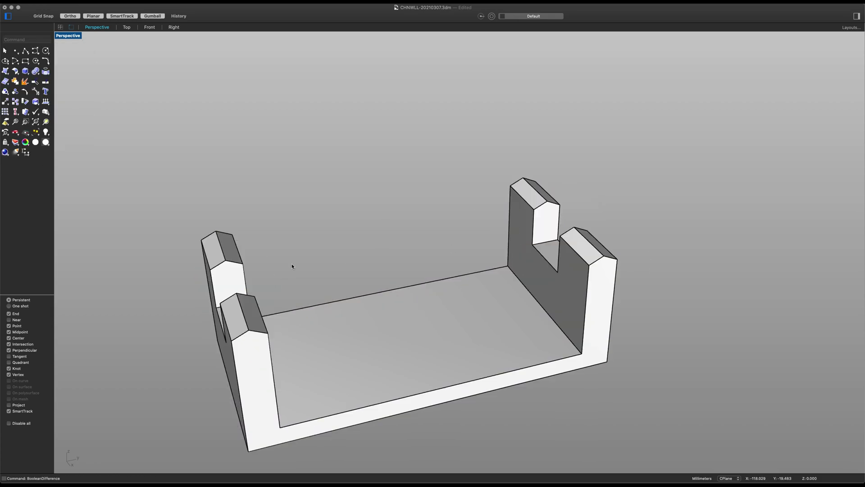
{"action": "scroll", "coordinate": [315, 257], "scroll_direction": "down", "scroll_amount": 10}
{"action": "scroll", "coordinate": [438, 269], "scroll_direction": "up", "scroll_amount": 5}
{"action": "mouse_move", "coordinate": [438, 265]}
{"action": "right_mouse_down"}
{"action": "mouse_move", "coordinate": [438, 244]}
{"action": "mouse_move", "coordinate": [437, 261]}
{"action": "right_mouse_up"}
{"action": "scroll", "coordinate": [437, 260], "scroll_direction": "down", "scroll_amount": 3}
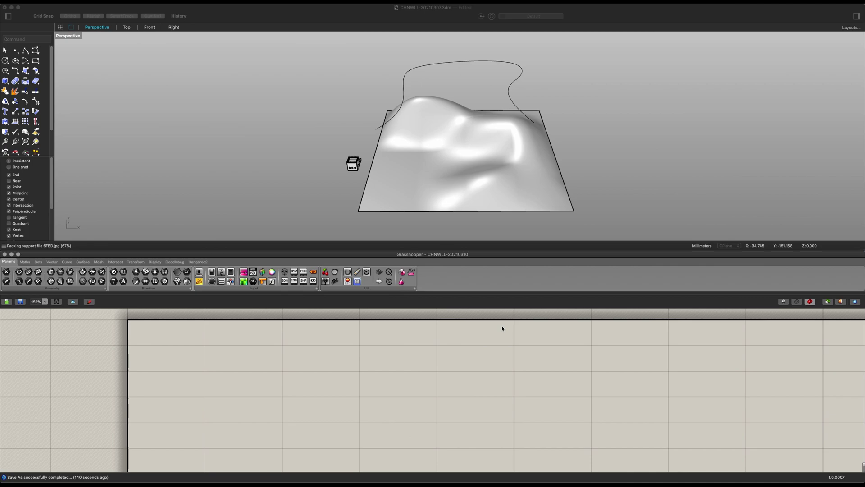
- In Grasshopper, add a Curve parameter and assign the winding path curve above the terrain to it
{"action": "scroll", "coordinate": [203, 366], "scroll_direction": "up", "scroll_amount": 1}
{"action": "right_click_drag", "start_coordinate": [197, 367], "coordinate": [274, 365]}
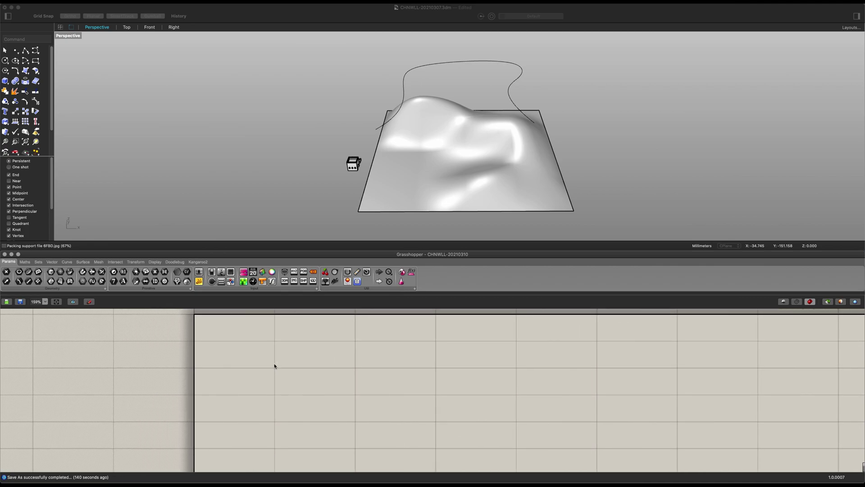
{"action": "double_click", "coordinate": [290, 372]}
{"action": "type", "text": "curve"}
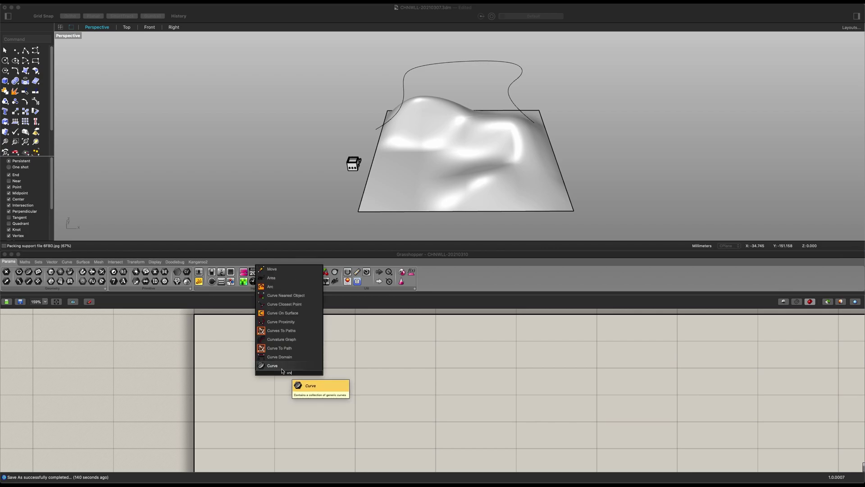
{"action": "key", "text": "Return"}
{"action": "left_click", "coordinate": [293, 375]}
{"action": "right_click", "coordinate": [294, 376]}
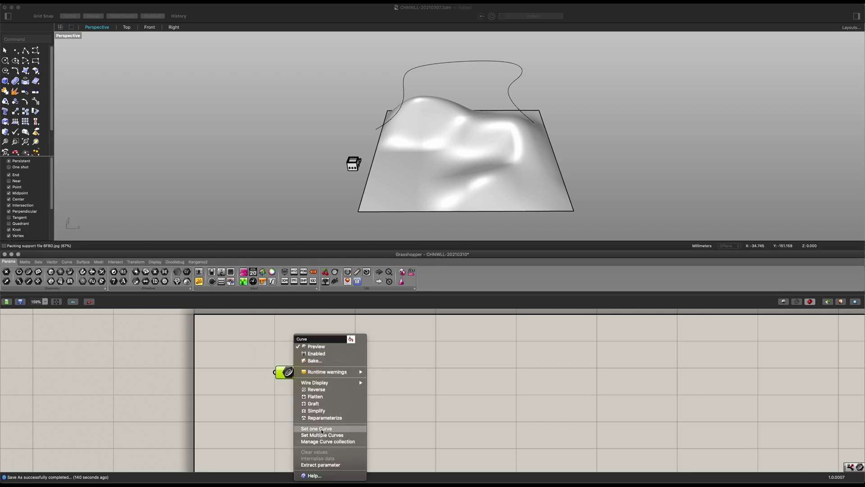
{"action": "left_click", "coordinate": [322, 433]}
{"action": "left_click", "coordinate": [425, 66]}
{"action": "left_click", "coordinate": [345, 366]}
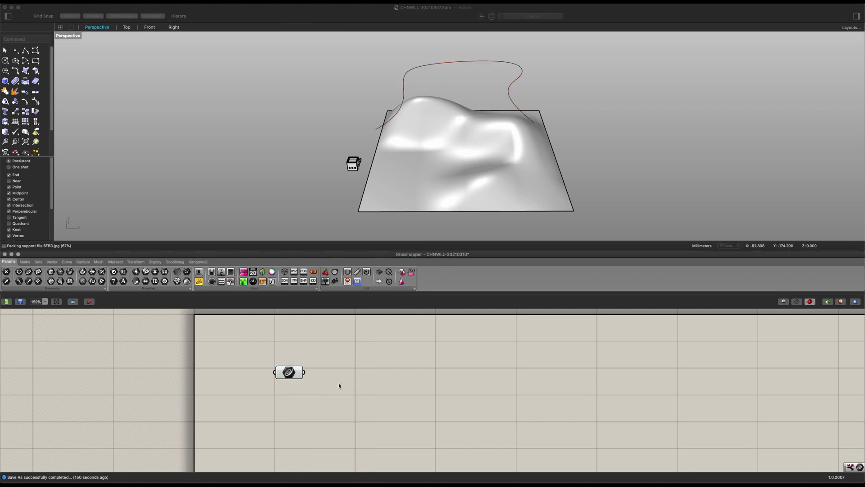
- Add a Brep parameter referencing the terrain surface and place it beneath the Curve parameter
{"action": "right_click_drag", "start_coordinate": [344, 366], "coordinate": [352, 358]}
{"action": "double_click", "coordinate": [355, 395]}
{"action": "type", "text": "brep"}
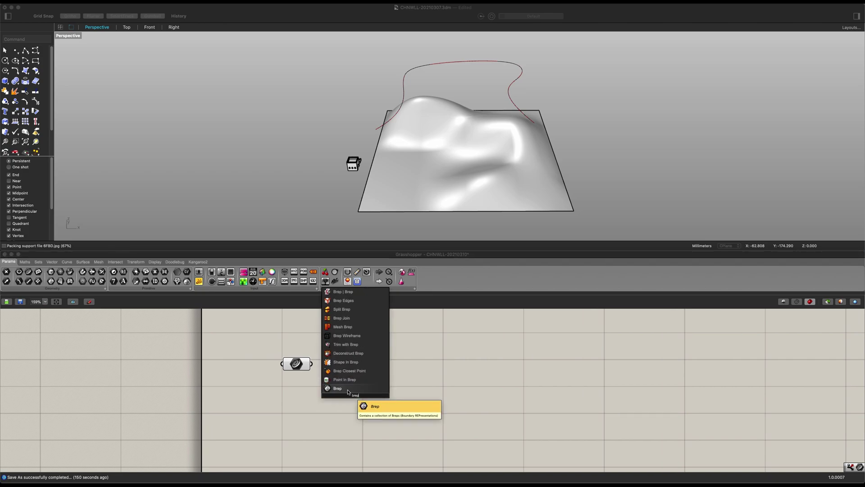
{"action": "key", "text": "Return"}
{"action": "right_click", "coordinate": [356, 394]}
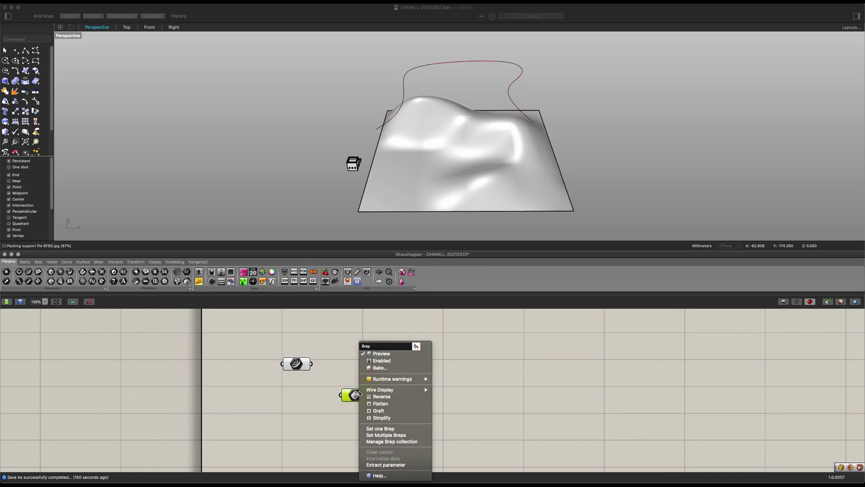
{"action": "left_click", "coordinate": [380, 428]}
{"action": "left_click", "coordinate": [446, 143]}
{"action": "left_click", "coordinate": [389, 400]}
{"action": "left_click_drag", "start_coordinate": [358, 398], "coordinate": [305, 406]}
- Group the Curve and Brep parameters, aligned one above the other, and name the group Inputs
{"action": "left_click_drag", "start_coordinate": [279, 352], "coordinate": [278, 351]}
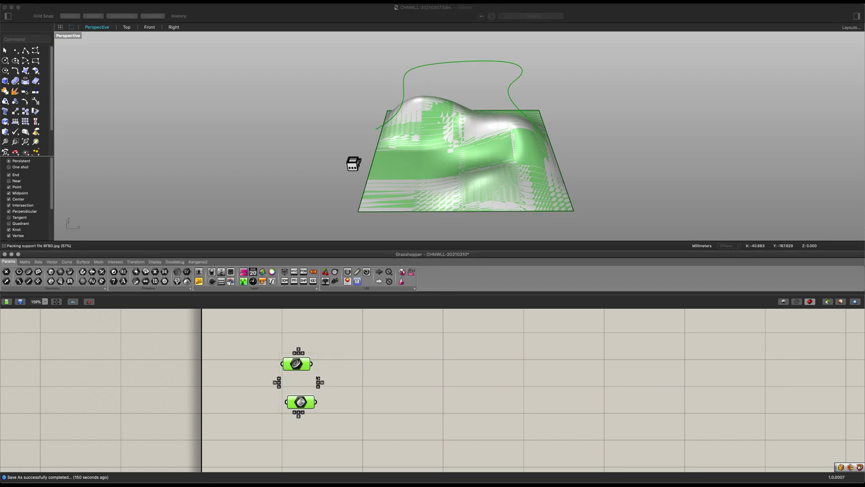
{"action": "key", "text": "super+g"}
{"action": "left_click", "coordinate": [296, 364]}
{"action": "left_click_drag", "start_coordinate": [350, 424], "coordinate": [253, 333]}
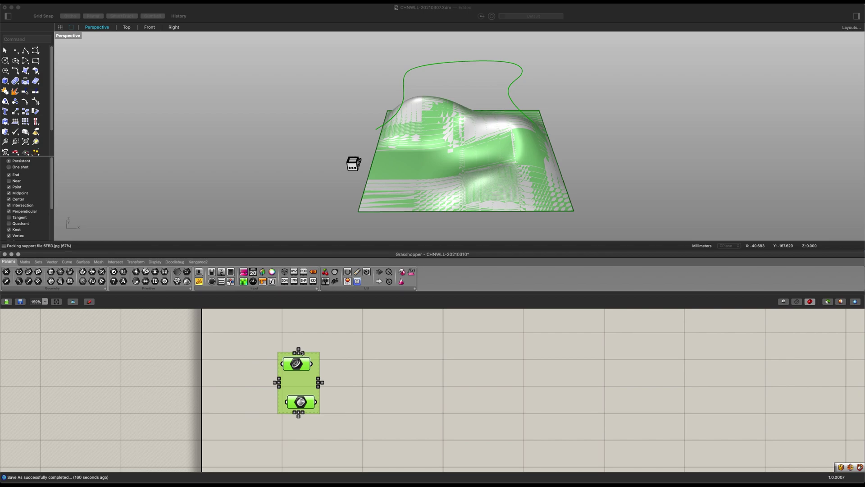
{"action": "right_click", "coordinate": [296, 375]}
{"action": "type", "text": "Inputs"}
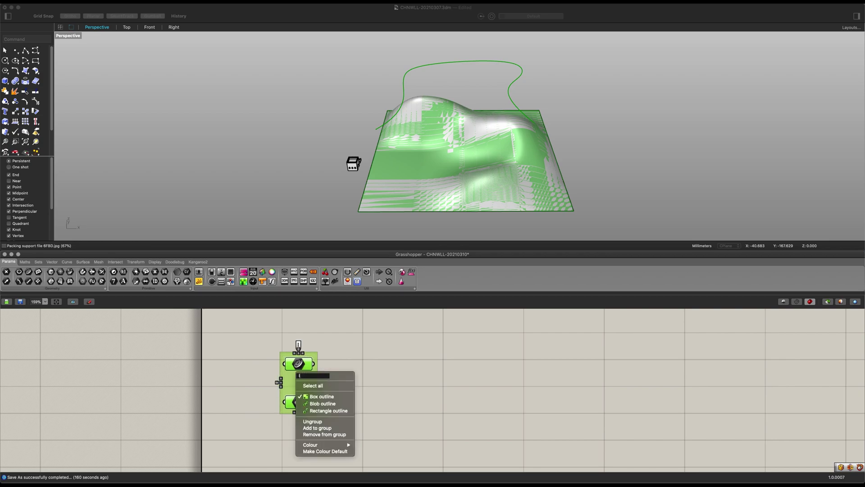
{"action": "key", "text": "Return"}
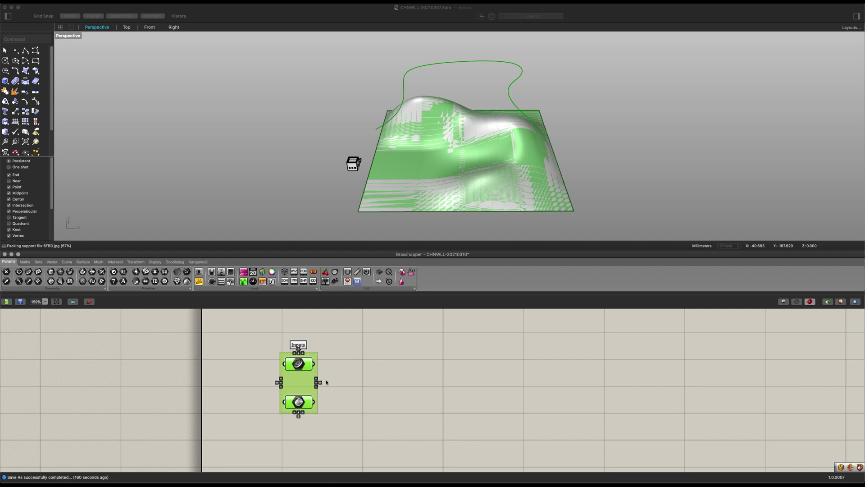
{"action": "left_click", "coordinate": [368, 374]}
- Add a Control Points component beside the Inputs group and feed the Curve parameter into it
{"action": "right_click_drag", "start_coordinate": [402, 358], "coordinate": [357, 361]}
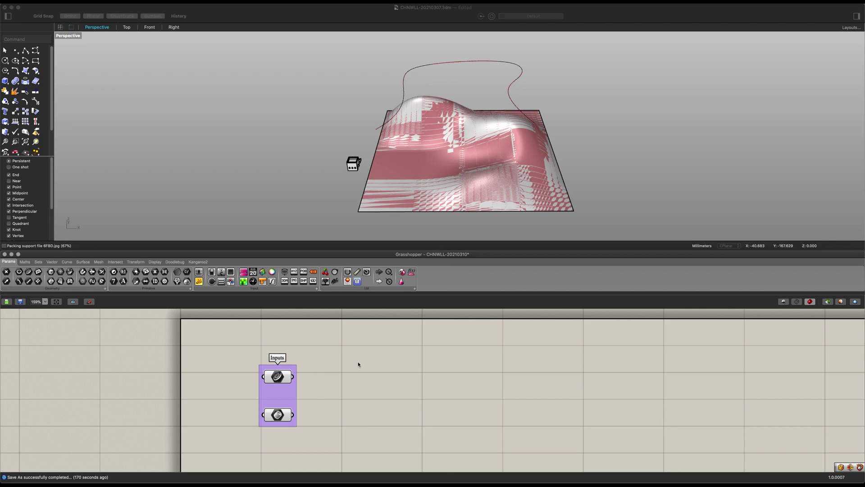
{"action": "double_click", "coordinate": [359, 381]}
{"action": "type", "text": "control"}
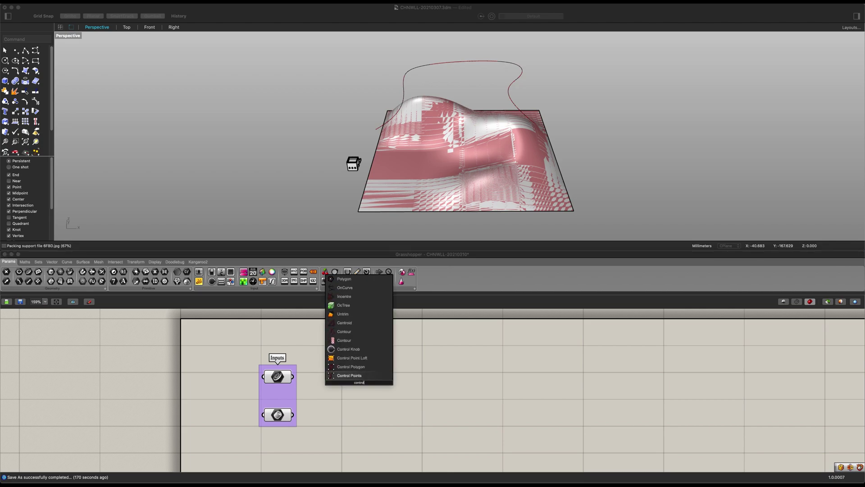
{"action": "key", "text": "Return"}
{"action": "left_click_drag", "start_coordinate": [339, 395], "coordinate": [357, 379]}
{"action": "left_click_drag", "start_coordinate": [292, 377], "coordinate": [386, 349]}
- Add a Project Point component, feeding it the control points as Point and the terrain Brep as Geometry
{"action": "double_click", "coordinate": [499, 359]}
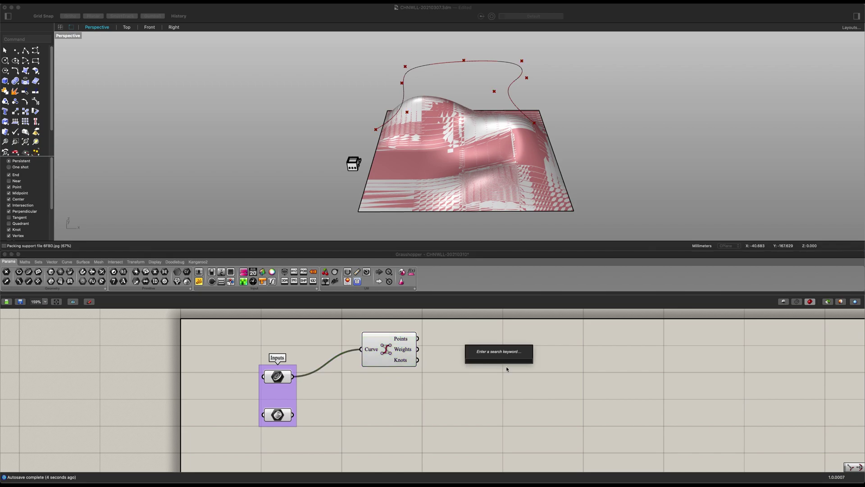
{"action": "type", "text": "pro"}
{"action": "key", "text": "Up"}
{"action": "key", "text": "Up"}
{"action": "key", "text": "Return"}
{"action": "left_click_drag", "start_coordinate": [418, 338], "coordinate": [513, 358]}
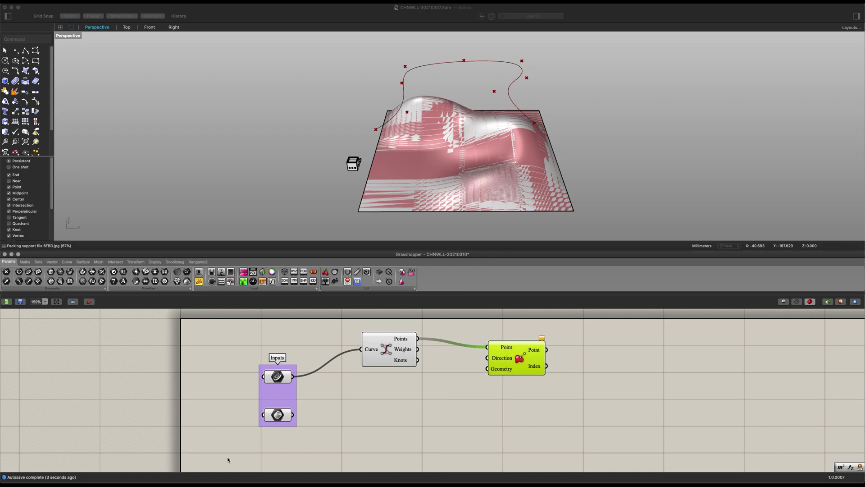
{"action": "left_click_drag", "start_coordinate": [292, 414], "coordinate": [532, 355]}
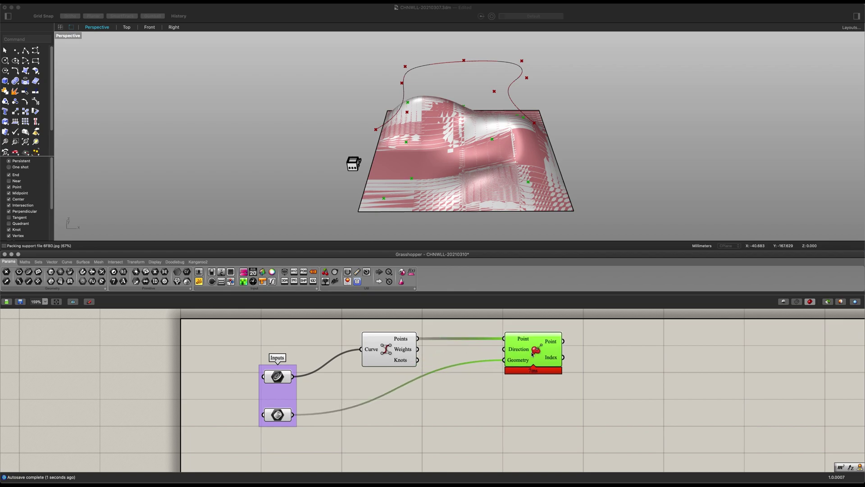
- Add a curve Project component below Project Point and feed the path Curve parameter into its Curve input
{"action": "double_click", "coordinate": [500, 411]}
{"action": "type", "text": "projec"}
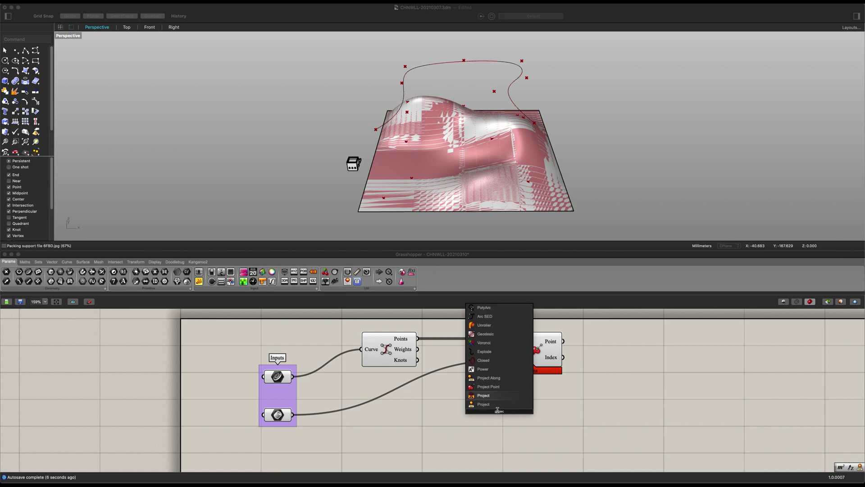
{"action": "key", "text": "Return"}
{"action": "left_click_drag", "start_coordinate": [294, 378], "coordinate": [485, 397]}
{"action": "left_click_drag", "start_coordinate": [293, 415], "coordinate": [486, 417]}
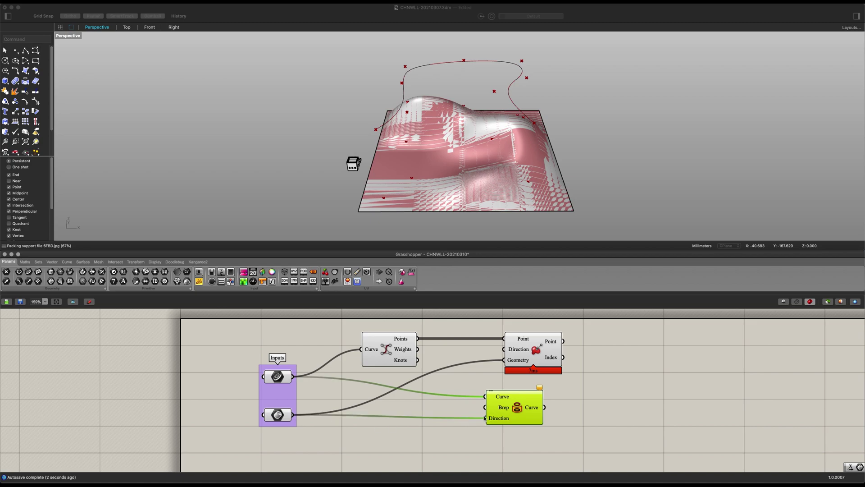
{"action": "left_click", "coordinate": [452, 429]}
{"action": "key", "text": "super+z"}
- Connect the terrain Brep parameter to the Brep input of the curve Project component
{"action": "left_click_drag", "start_coordinate": [294, 415], "coordinate": [541, 415]}
{"action": "left_click", "coordinate": [520, 412]}
{"action": "left_click", "coordinate": [595, 414]}
- Add a Curve Closest Point component after the two projection components
{"action": "right_click_drag", "start_coordinate": [640, 386], "coordinate": [498, 382]}
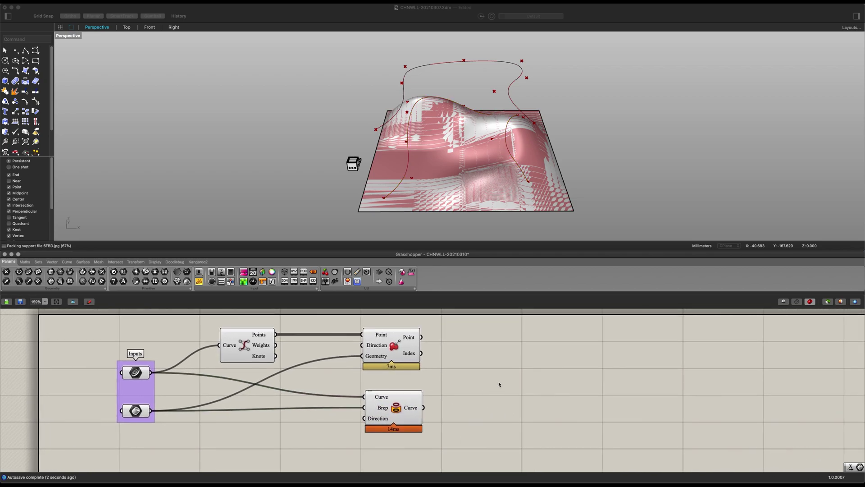
{"action": "double_click", "coordinate": [498, 384]}
{"action": "type", "text": "p"}
{"action": "key", "text": "BackSpace"}
{"action": "type", "text": "closes"}
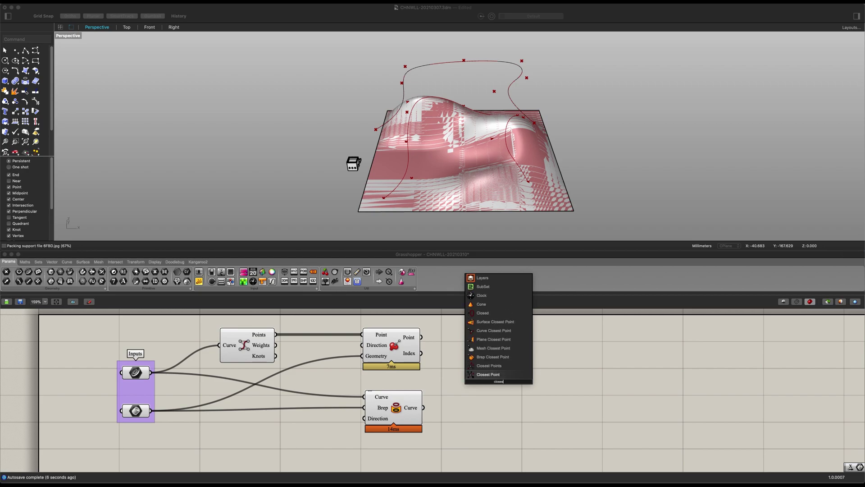
{"action": "key", "text": "Up"}
{"action": "key", "text": "Up"}
{"action": "key", "text": "Up"}
{"action": "key", "text": "Up"}
{"action": "key", "text": "Up"}
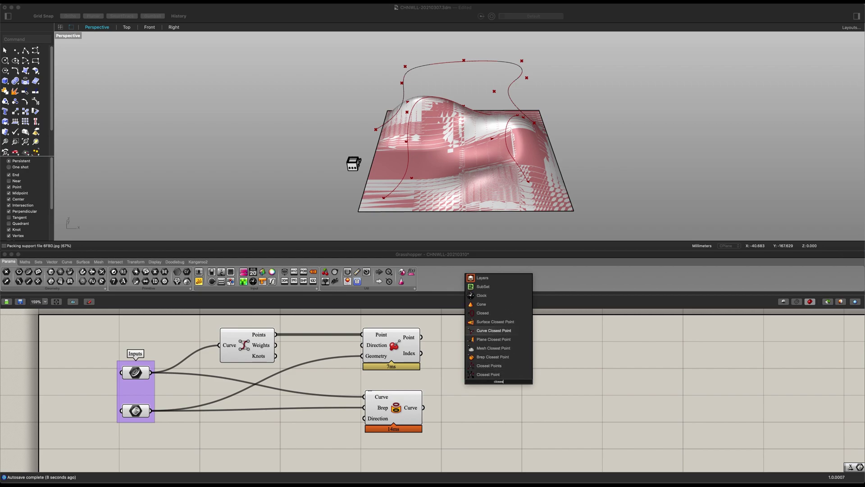
{"action": "key", "text": "Return"}
{"action": "left_click_drag", "start_coordinate": [473, 390], "coordinate": [477, 380]}
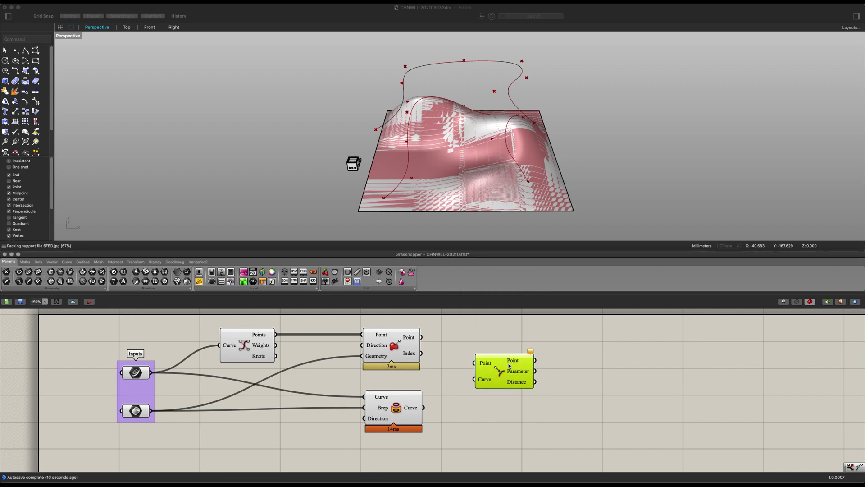
- Connect the projected points and the projected curve to the Point and Curve inputs of Curve Closest Point
{"action": "left_click_drag", "start_coordinate": [421, 337], "coordinate": [481, 361]}
{"action": "left_click_drag", "start_coordinate": [423, 407], "coordinate": [474, 379]}
{"action": "right_click_drag", "start_coordinate": [539, 380], "coordinate": [496, 403]}
{"action": "left_click_drag", "start_coordinate": [480, 386], "coordinate": [483, 384]}
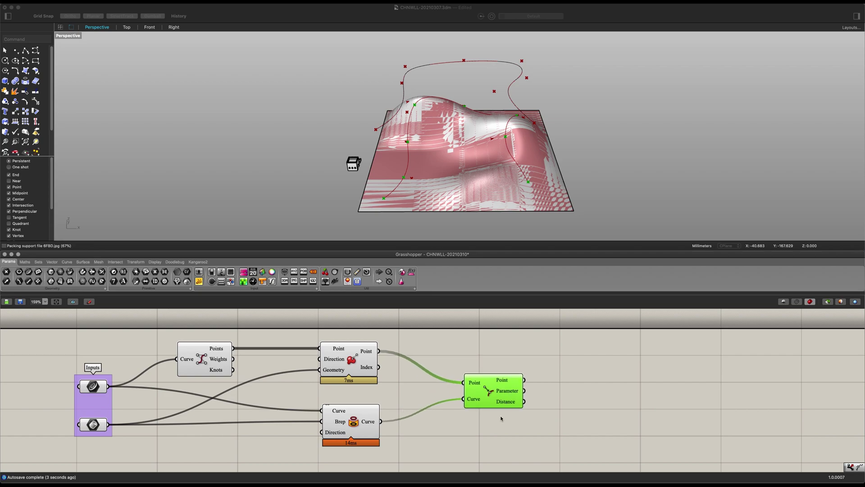
- Add a Move component and place it below Curve Closest Point
{"action": "scroll", "coordinate": [485, 394], "scroll_direction": "down", "scroll_amount": 3}
{"action": "double_click", "coordinate": [484, 406]}
{"action": "type", "text": "move"}
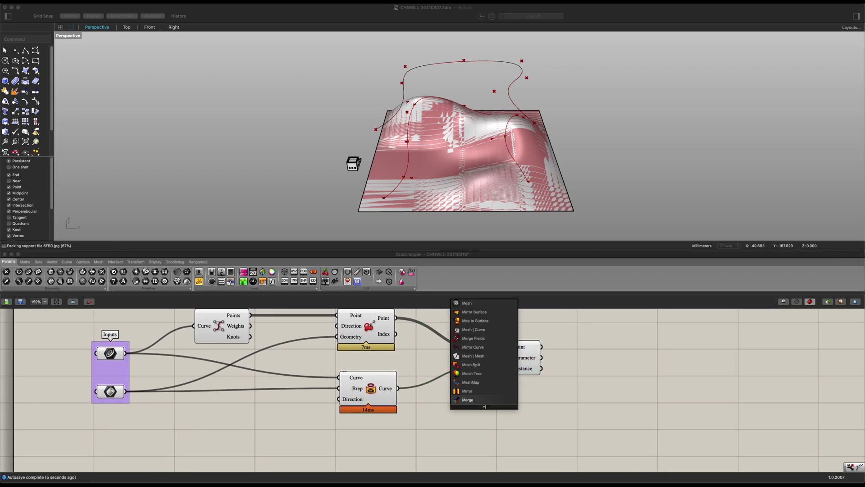
{"action": "left_click", "coordinate": [481, 401]}
{"action": "left_click_drag", "start_coordinate": [487, 408], "coordinate": [502, 417]}
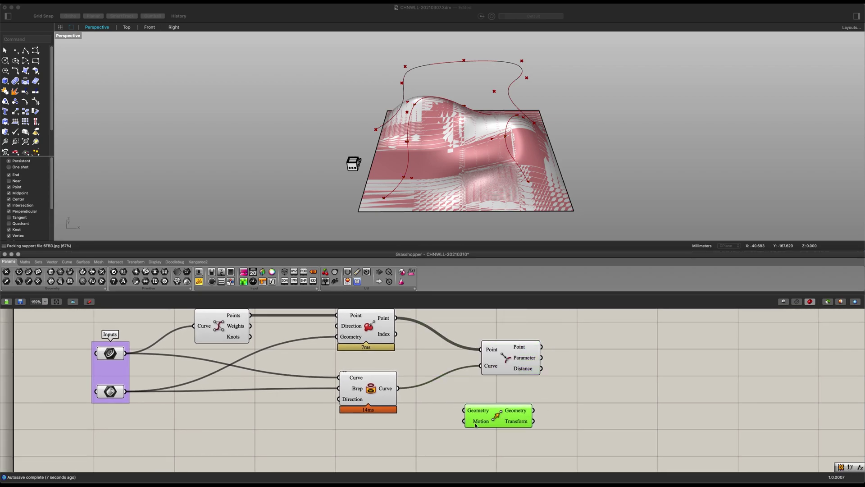
- Add a Unit Z vector as the Move component's Motion and feed the projected curve into its Geometry input
{"action": "right_click_drag", "start_coordinate": [423, 430], "coordinate": [457, 409]}
{"action": "double_click", "coordinate": [457, 409]}
{"action": "type", "text": "unit z"}
{"action": "key", "text": "Return"}
{"action": "mouse_move", "coordinate": [473, 414]}
{"action": "left_mouse_down"}
{"action": "mouse_move", "coordinate": [500, 401]}
{"action": "mouse_move", "coordinate": [459, 421]}
{"action": "left_mouse_up"}
{"action": "left_click_drag", "start_coordinate": [435, 370], "coordinate": [501, 390]}
{"action": "left_click", "coordinate": [523, 393]}
- Add a number slider created with 100, connect it to the Unit Z factor and set it to 10
{"action": "right_click_drag", "start_coordinate": [491, 176], "coordinate": [430, 155]}
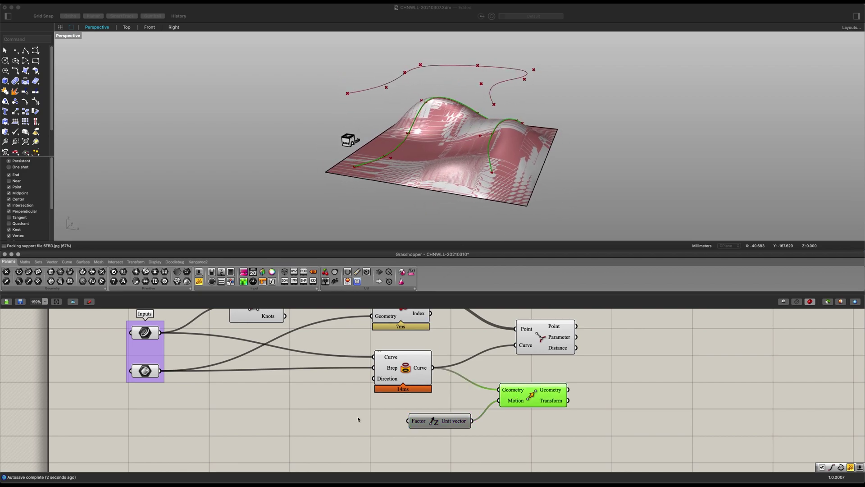
{"action": "double_click", "coordinate": [305, 438]}
{"action": "type", "text": "1"}
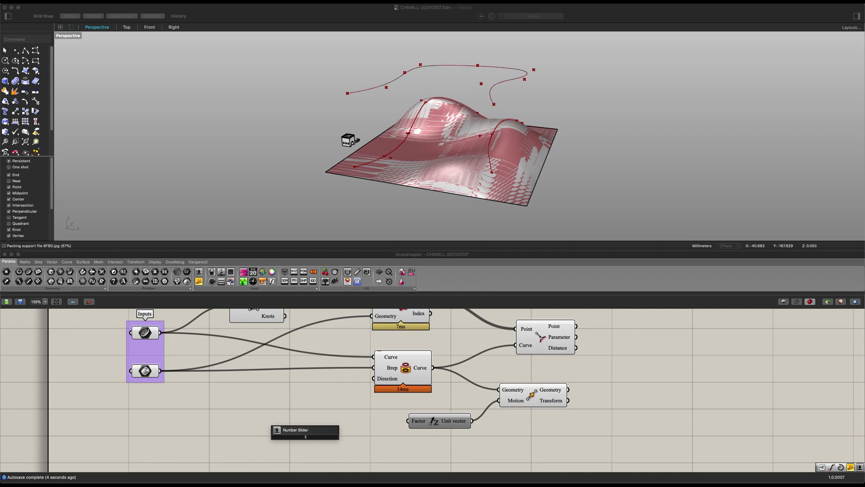
{"action": "type", "text": "00"}
{"action": "key", "text": "Return"}
{"action": "left_click_drag", "start_coordinate": [335, 434], "coordinate": [314, 425]}
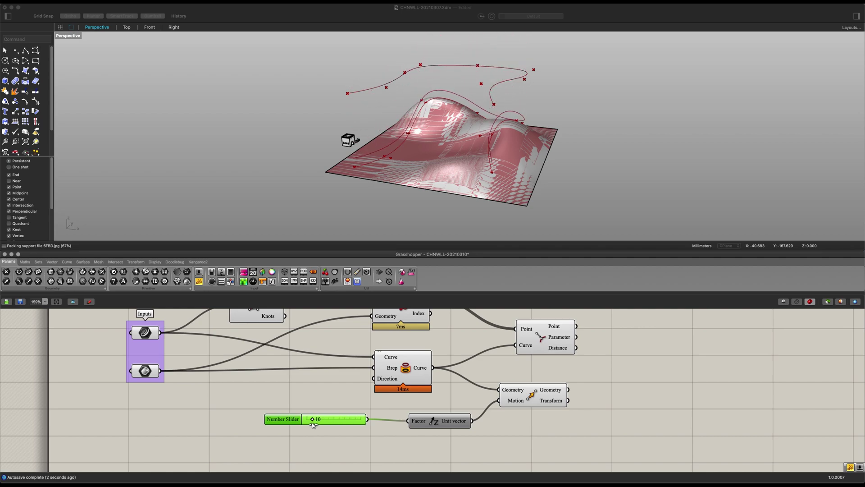
- Add a Horizontal Frame component and place it after the Curve Closest Point and Move components
{"action": "scroll", "coordinate": [546, 115], "scroll_direction": "up", "scroll_amount": 6}
{"action": "right_click_drag", "start_coordinate": [428, 121], "coordinate": [356, 162]}
{"action": "scroll", "coordinate": [356, 162], "scroll_direction": "down", "scroll_amount": 5}
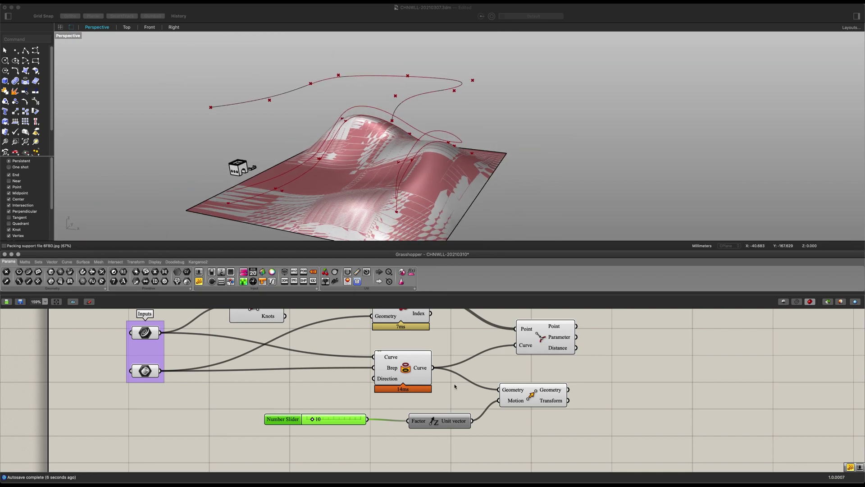
{"action": "scroll", "coordinate": [566, 418], "scroll_direction": "down", "scroll_amount": 3}
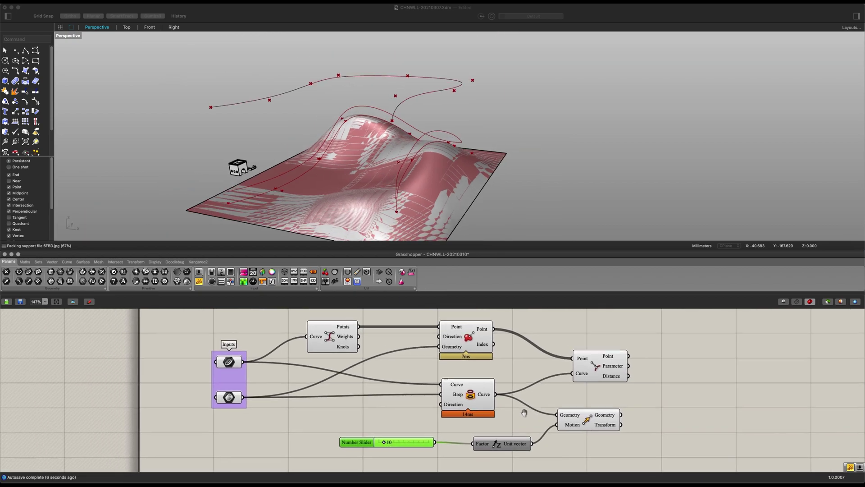
{"action": "double_click", "coordinate": [624, 393]}
{"action": "type", "text": "pe"}
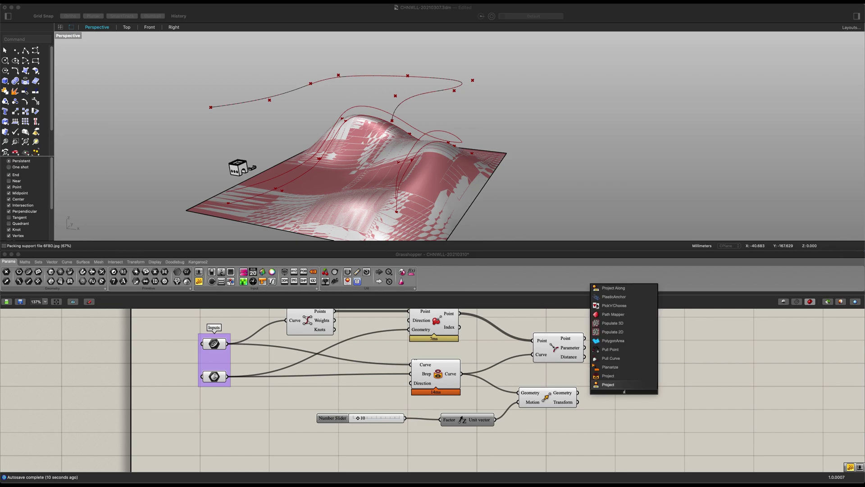
{"action": "key", "text": "BackSpace"}
{"action": "key", "text": "BackSpace"}
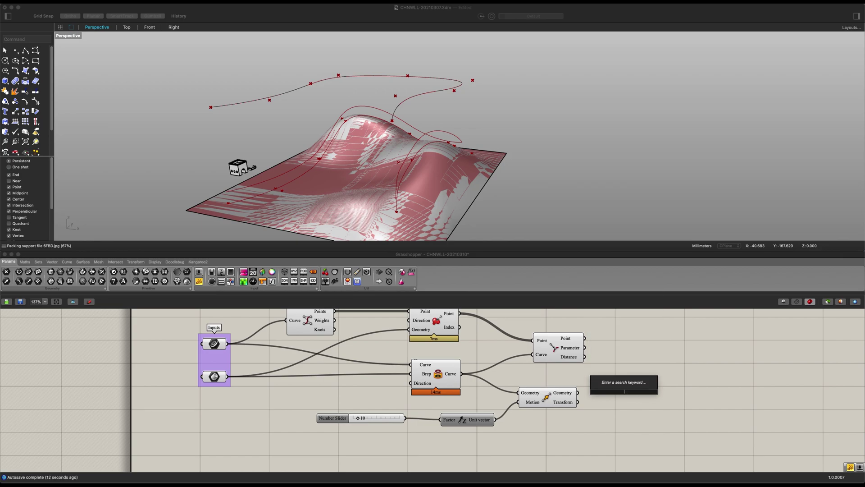
{"action": "type", "text": "hor"}
{"action": "key", "text": "Return"}
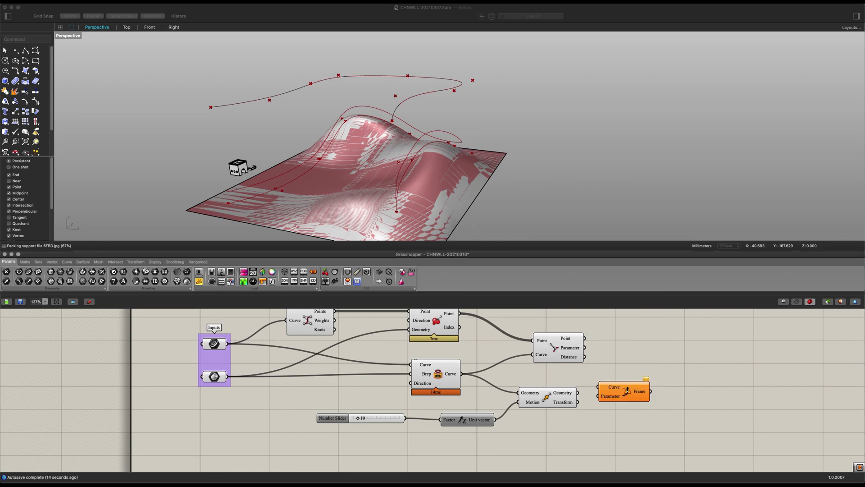
{"action": "left_click_drag", "start_coordinate": [630, 386], "coordinate": [657, 377]}
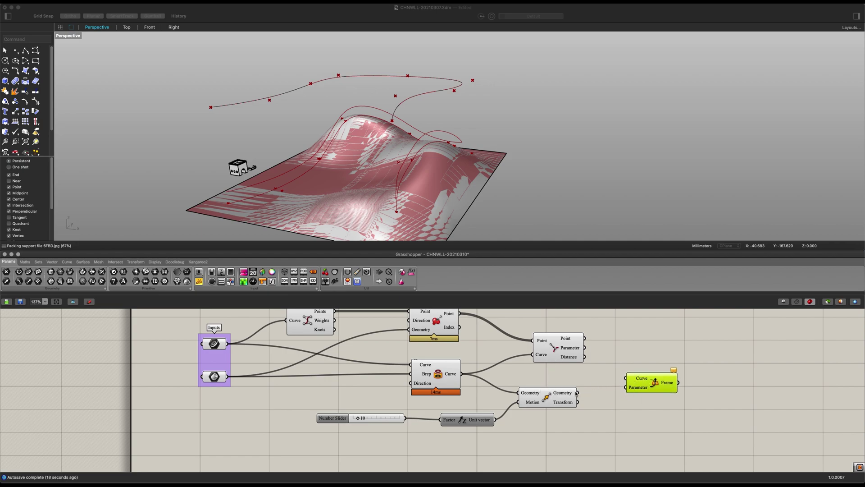
- Feed the moved curve and the closest-point Parameter output into the Horizontal Frame's Curve and Parameter inputs
{"action": "left_click_drag", "start_coordinate": [578, 392], "coordinate": [626, 378]}
{"action": "left_click_drag", "start_coordinate": [585, 348], "coordinate": [628, 387]}
{"action": "left_click", "coordinate": [648, 384]}
{"action": "scroll", "coordinate": [388, 161], "scroll_direction": "up", "scroll_amount": 6}
{"action": "right_click_drag", "start_coordinate": [387, 161], "coordinate": [416, 144]}
{"action": "scroll", "coordinate": [450, 160], "scroll_direction": "down", "scroll_amount": 3}
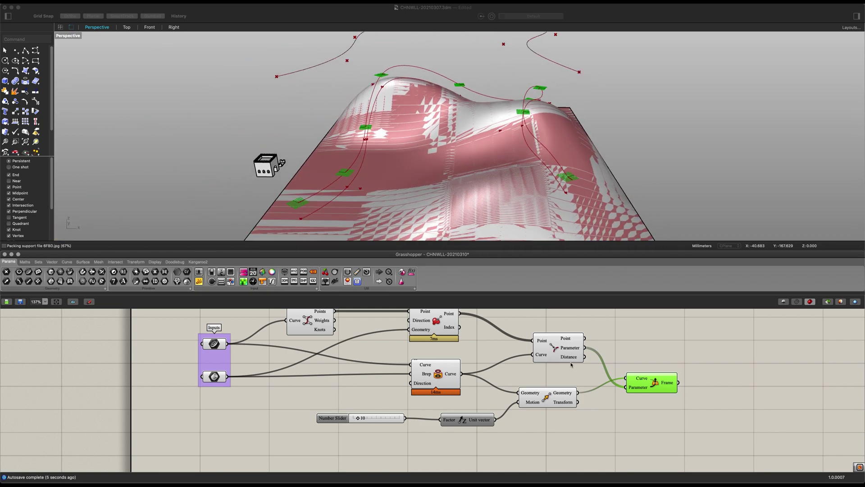
- Tidy the Move component's placement, then group everything from Control Points to Horizontal Frame and name the group Turret Positions
{"action": "left_click", "coordinate": [552, 397]}
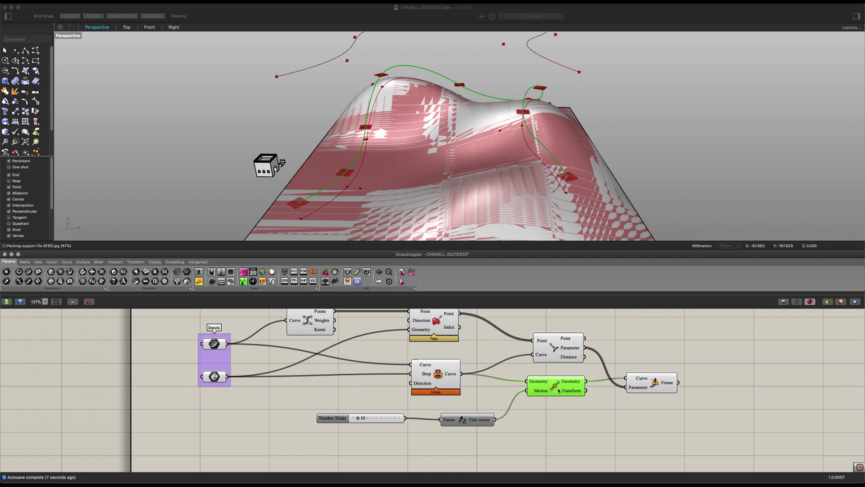
{"action": "left_click", "coordinate": [600, 403]}
{"action": "scroll", "coordinate": [599, 404], "scroll_direction": "down", "scroll_amount": 2}
{"action": "left_click_drag", "start_coordinate": [665, 436], "coordinate": [366, 326]}
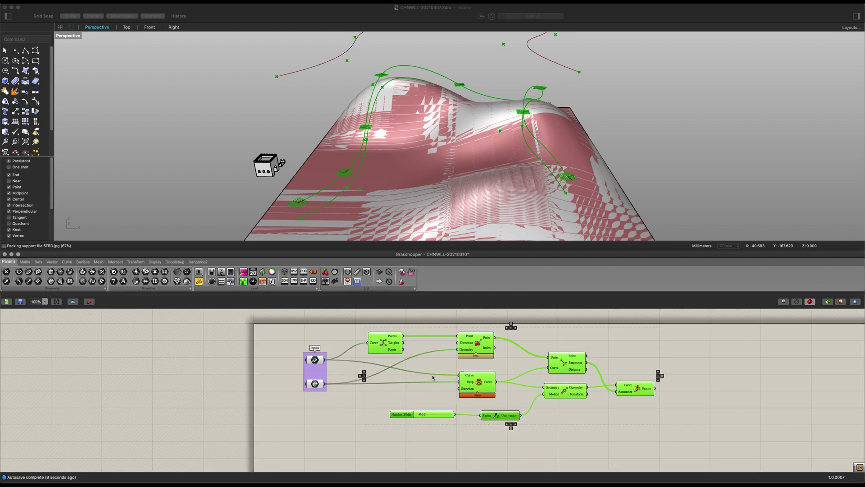
{"action": "key", "text": "ctrl+g"}
{"action": "right_click", "coordinate": [433, 362]}
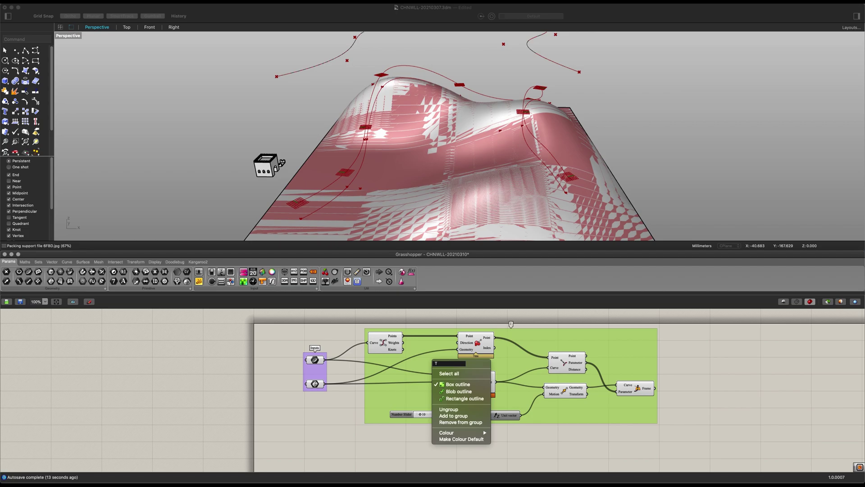
{"action": "type", "text": "Turret Positions"}
{"action": "key", "text": "Return"}
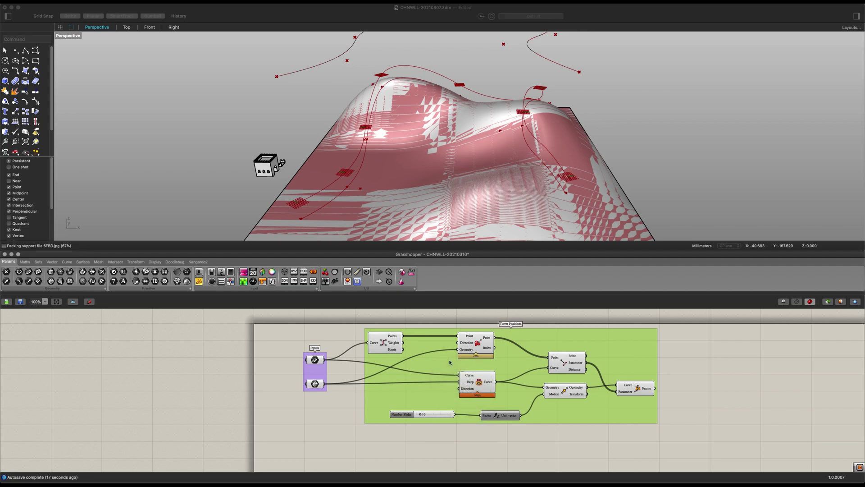
{"action": "left_click_drag", "start_coordinate": [430, 356], "coordinate": [433, 363]}
{"action": "left_click", "coordinate": [727, 397]}
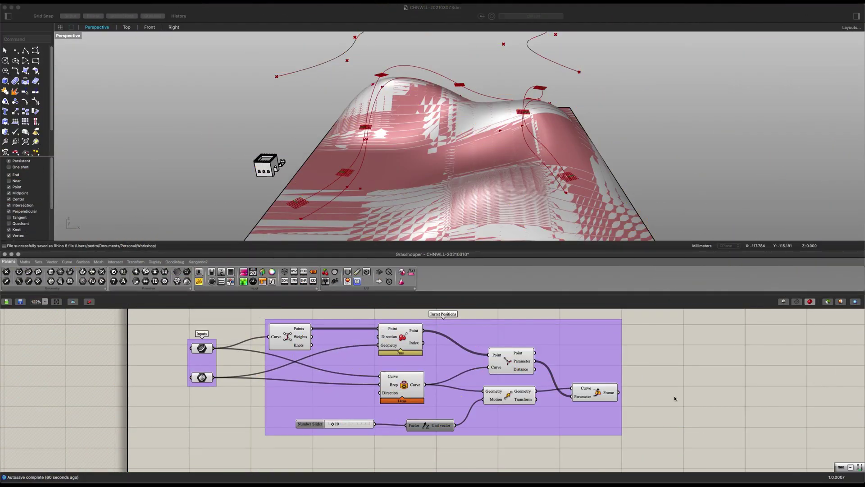
- Add a Rectangle component beyond the Turret Positions group and feed the Horizontal Frame's Frame output into its Plane input
{"action": "right_click_drag", "start_coordinate": [672, 396], "coordinate": [434, 359]}
{"action": "double_click", "coordinate": [459, 377]}
{"action": "type", "text": "rectan"}
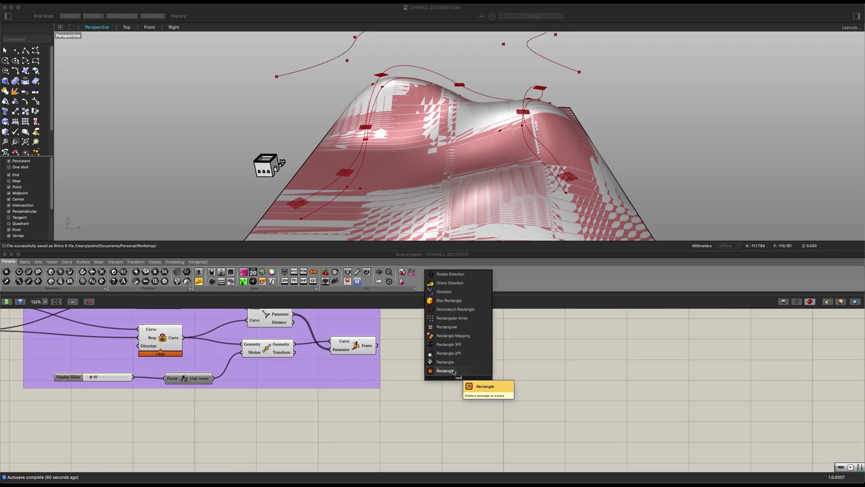
{"action": "left_click", "coordinate": [451, 370]}
{"action": "left_click_drag", "start_coordinate": [377, 345], "coordinate": [494, 457]}
- Add a Construct Domain component and place it just before the Rectangle component's size inputs
{"action": "scroll", "coordinate": [459, 376], "scroll_direction": "up", "scroll_amount": 5}
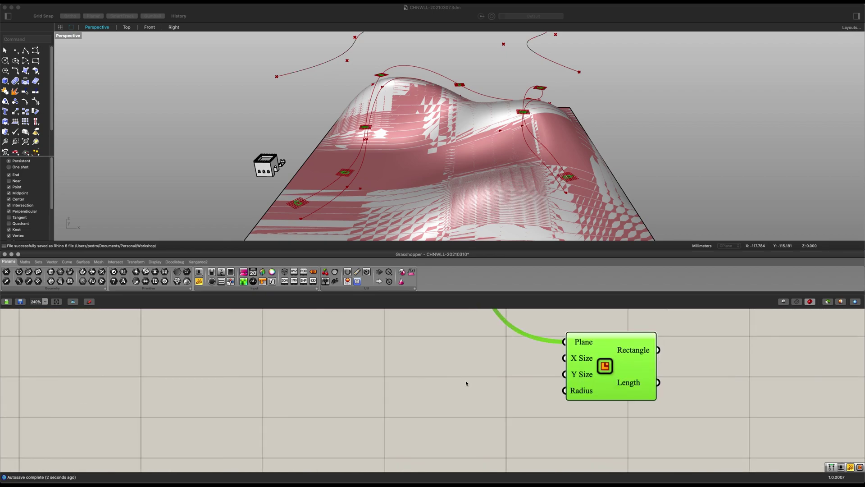
{"action": "double_click", "coordinate": [467, 380]}
{"action": "type", "text": "co"}
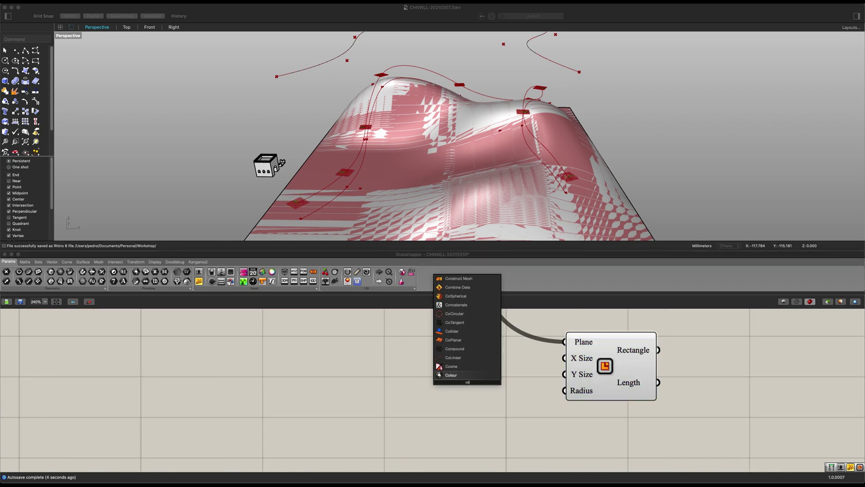
{"action": "type", "text": "nstruct dom"}
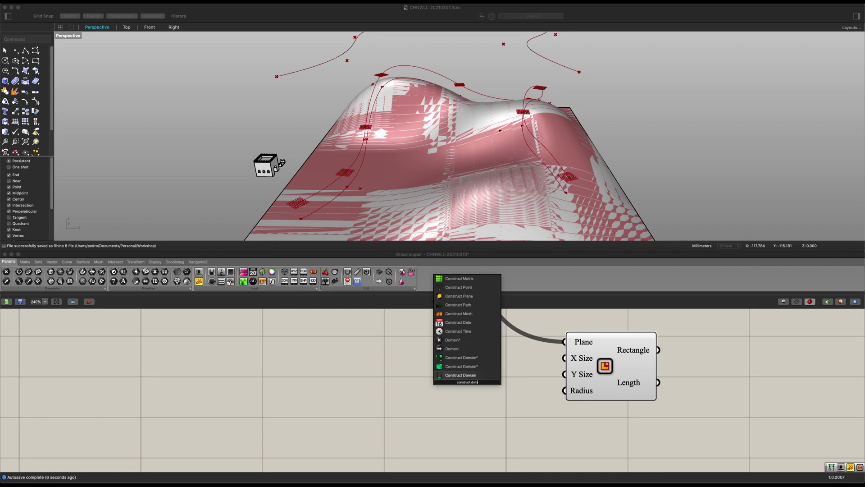
{"action": "key", "text": "Return"}
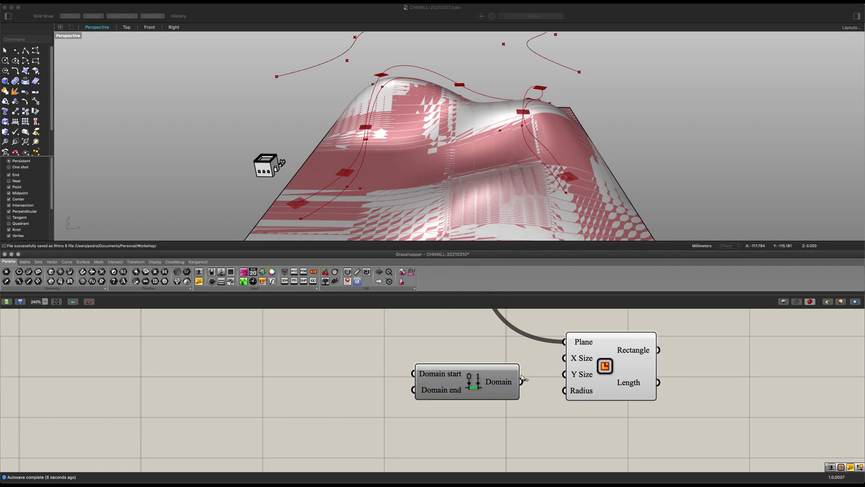
{"action": "left_click_drag", "start_coordinate": [488, 389], "coordinate": [500, 375]}
- Set the Construct Domain input expressions to x/2 for Domain start and -x/2 for Domain end
{"action": "right_click", "coordinate": [434, 359]}
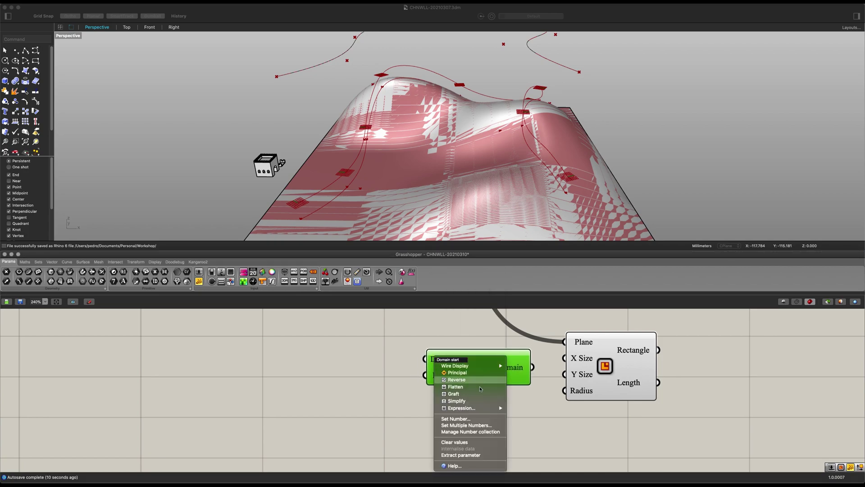
{"action": "left_click", "coordinate": [523, 407]}
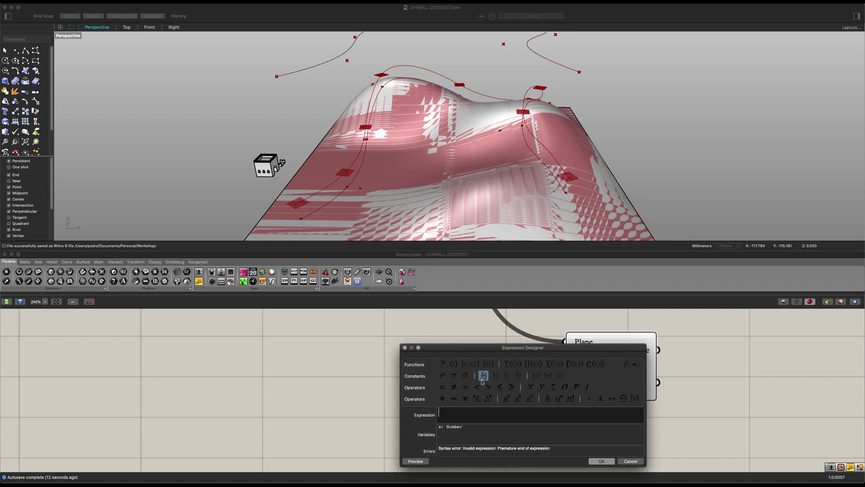
{"action": "type", "text": "/2"}
{"action": "left_click", "coordinate": [601, 461]}
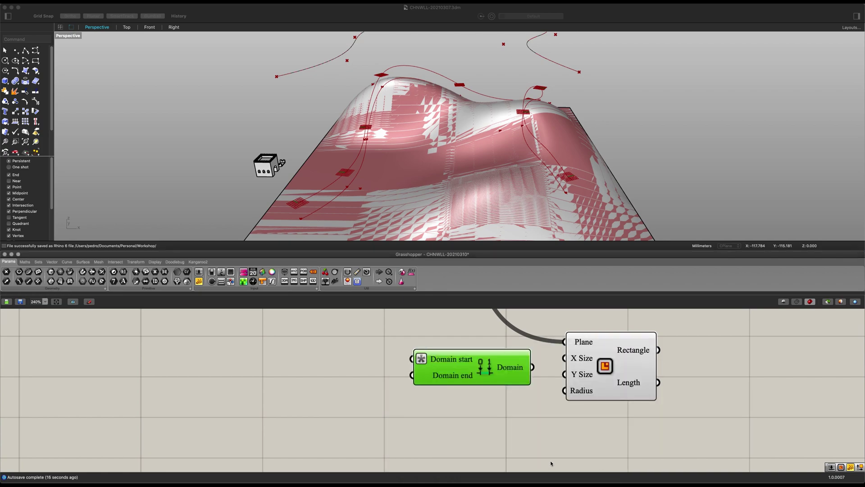
{"action": "right_click", "coordinate": [419, 375]}
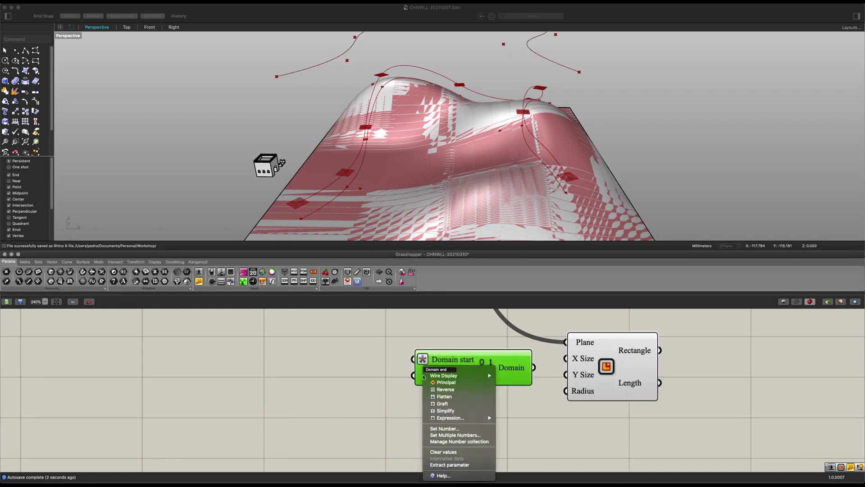
{"action": "mouse_move", "coordinate": [465, 420]}
{"action": "left_click", "coordinate": [514, 417]}
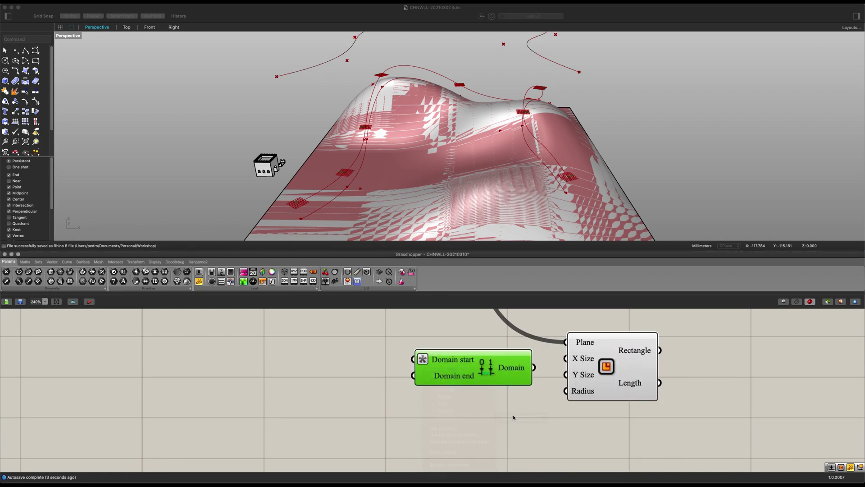
{"action": "type", "text": "-x/2"}
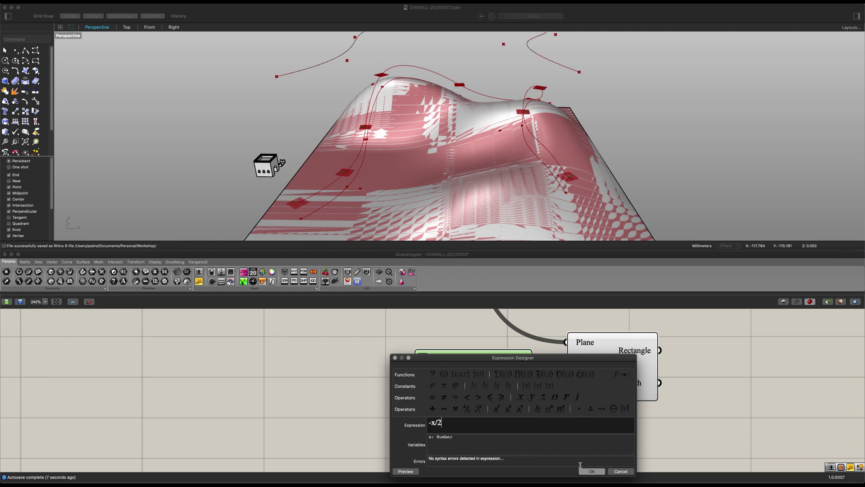
{"action": "left_click", "coordinate": [584, 471]}
- Feed the Domain into the Rectangle's X Size and Y Size, and drive both domain ends with a number slider at 10
{"action": "left_click_drag", "start_coordinate": [534, 368], "coordinate": [566, 374]}
{"action": "left_click_drag", "start_coordinate": [492, 372], "coordinate": [500, 370]}
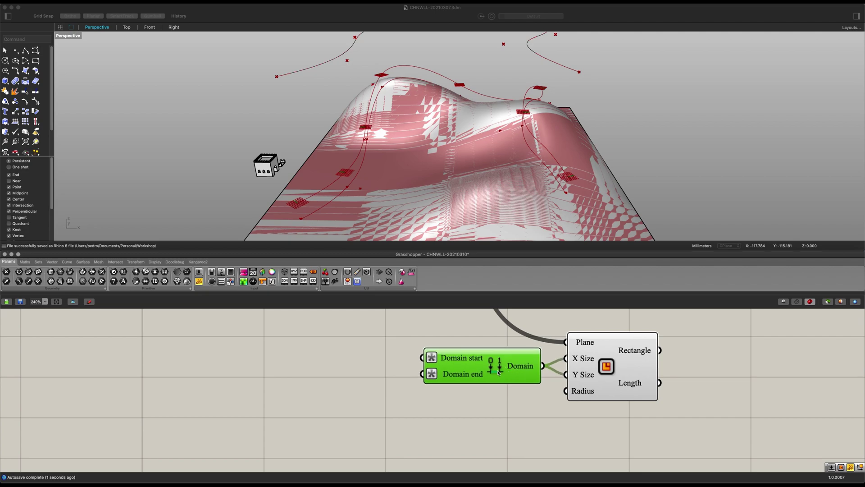
{"action": "right_click_drag", "start_coordinate": [316, 376], "coordinate": [418, 392]}
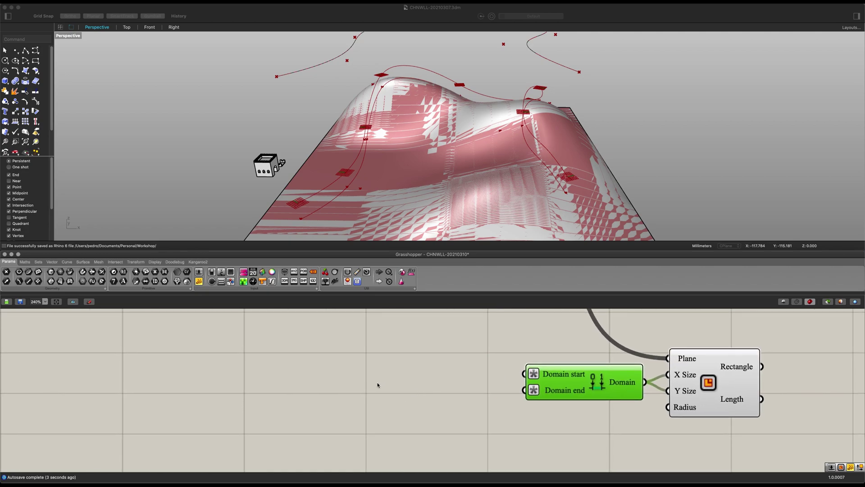
{"action": "scroll", "coordinate": [246, 181], "scroll_direction": "up", "scroll_amount": 5}
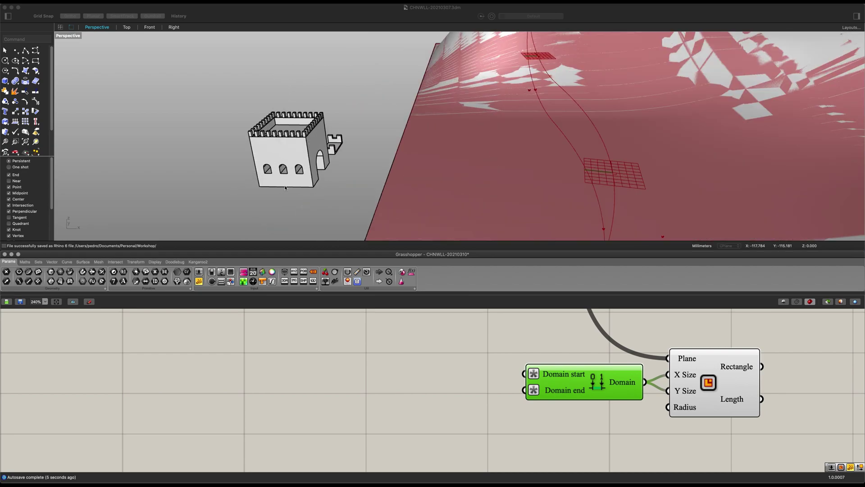
{"action": "scroll", "coordinate": [301, 133], "scroll_direction": "up", "scroll_amount": 2}
{"action": "scroll", "coordinate": [315, 188], "scroll_direction": "down", "scroll_amount": 5}
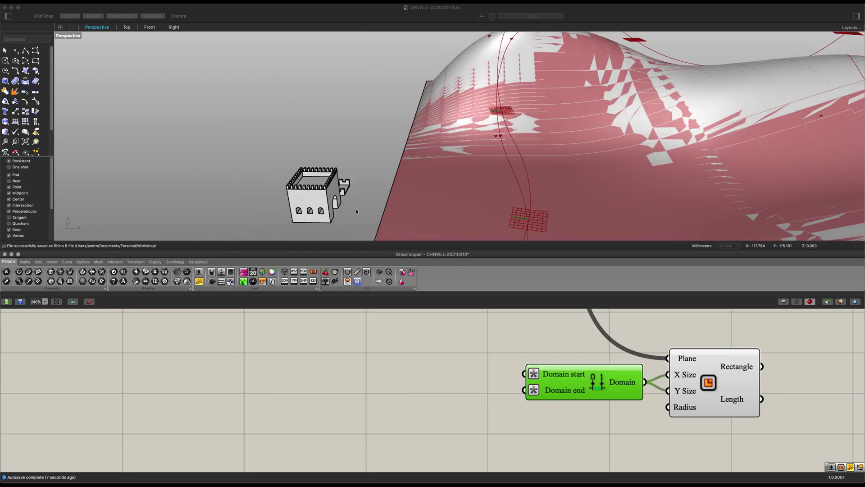
{"action": "double_click", "coordinate": [389, 396]}
{"action": "type", "text": "10"}
{"action": "key", "text": "Return"}
{"action": "left_click_drag", "start_coordinate": [487, 379], "coordinate": [524, 373]}
{"action": "scroll", "coordinate": [517, 377], "scroll_direction": "down", "scroll_amount": 2}
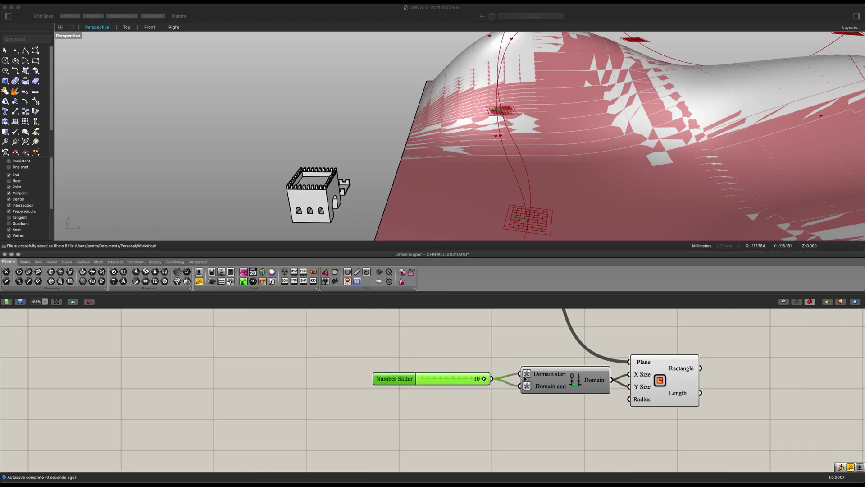
- Check the rectangles on the terrain, then add a Boundary Surfaces component and feed the Rectangle output into its Edges input
{"action": "left_click", "coordinate": [658, 383]}
{"action": "right_click_drag", "start_coordinate": [523, 176], "coordinate": [549, 138]}
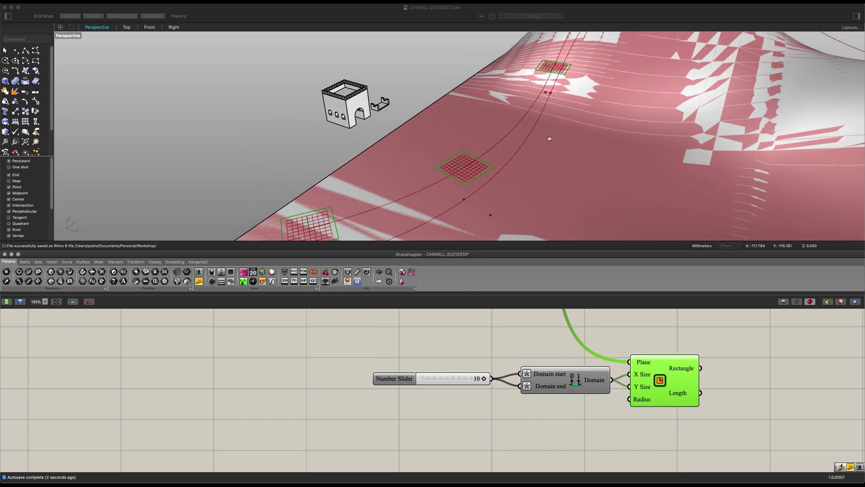
{"action": "right_click_drag", "start_coordinate": [482, 174], "coordinate": [538, 172]}
{"action": "scroll", "coordinate": [597, 411], "scroll_direction": "down", "scroll_amount": 1}
{"action": "right_click_drag", "start_coordinate": [603, 414], "coordinate": [449, 391]}
{"action": "scroll", "coordinate": [537, 376], "scroll_direction": "down", "scroll_amount": 1}
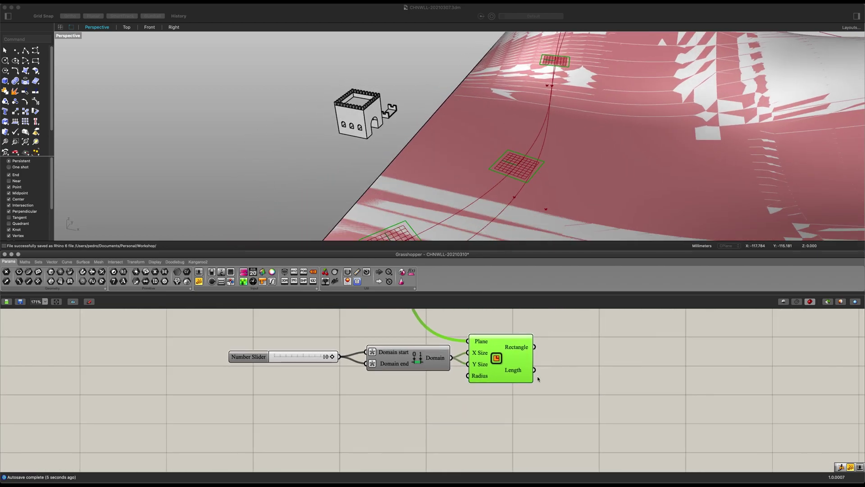
{"action": "double_click", "coordinate": [583, 395]}
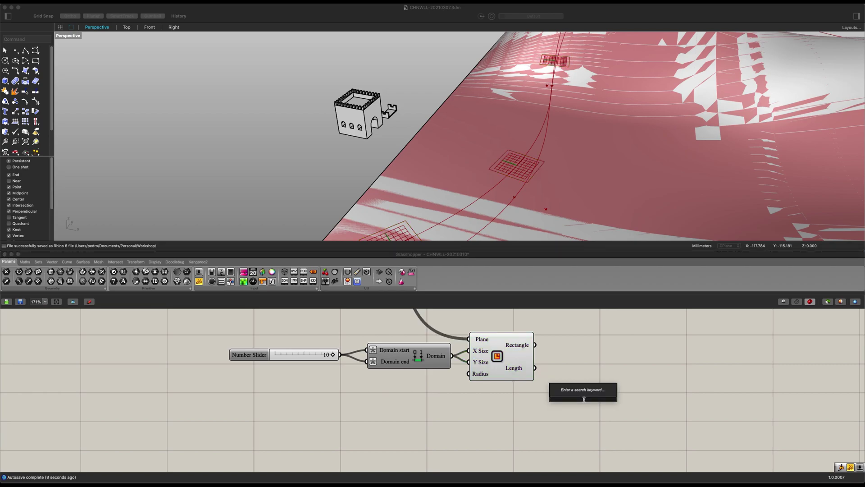
{"action": "type", "text": "boun"}
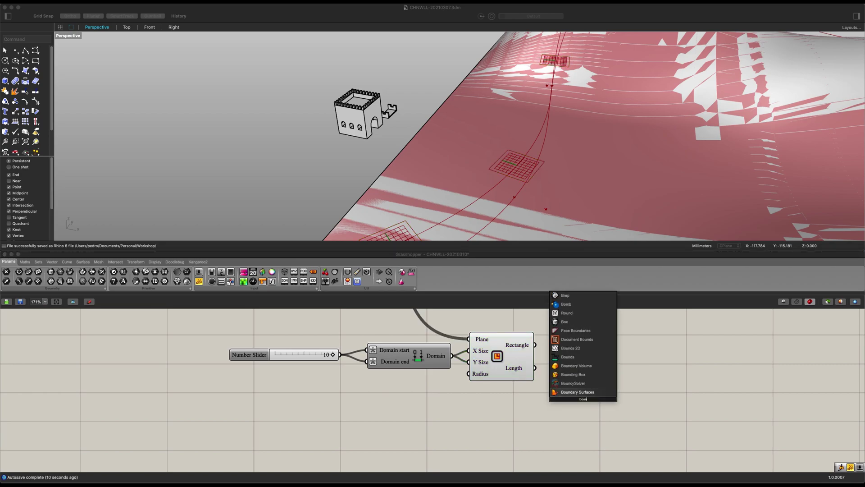
{"action": "key", "text": "Return"}
{"action": "left_click_drag", "start_coordinate": [535, 345], "coordinate": [552, 398]}
- Move the Boundary Surfaces component further below and away from the Rectangle component on the canvas
{"action": "scroll", "coordinate": [533, 395], "scroll_direction": "down", "scroll_amount": 3}
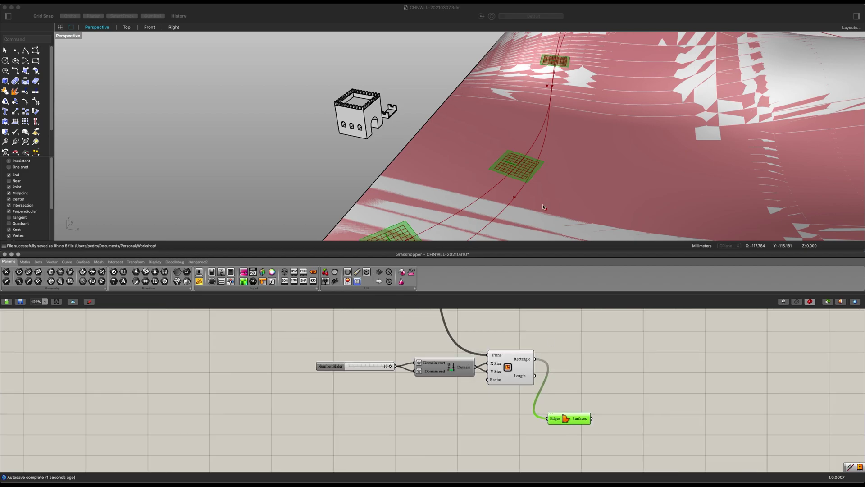
{"action": "scroll", "coordinate": [515, 148], "scroll_direction": "down", "scroll_amount": 8}
{"action": "right_click_drag", "start_coordinate": [514, 144], "coordinate": [489, 136]}
{"action": "right_click_drag", "start_coordinate": [496, 217], "coordinate": [501, 210], "text": "shift"}
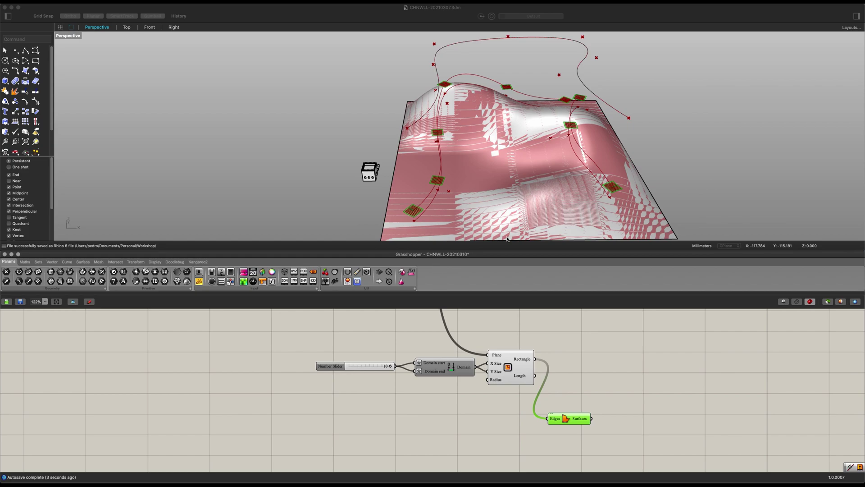
{"action": "left_click_drag", "start_coordinate": [571, 417], "coordinate": [603, 446]}
{"action": "right_click_drag", "start_coordinate": [590, 399], "coordinate": [534, 384]}
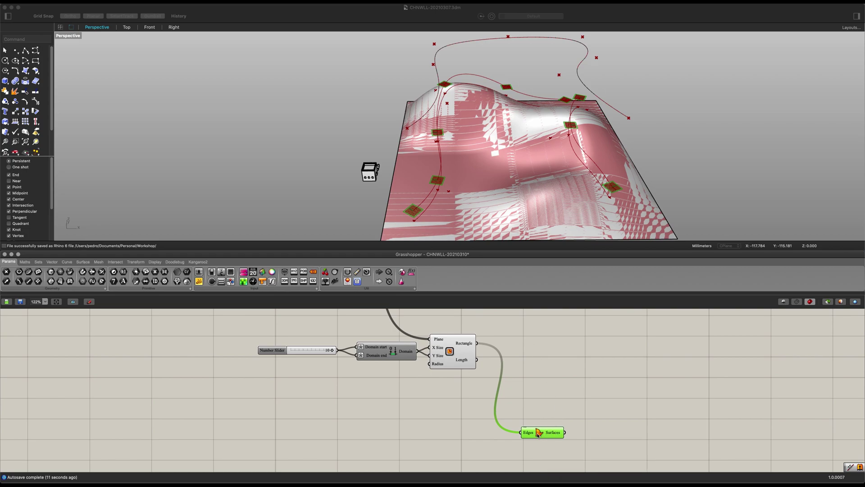
- Draw a rectangular plane surface in Rhino across the turret's base between two diagonally opposite bottom corners
{"action": "right_click_drag", "start_coordinate": [336, 140], "coordinate": [381, 139]}
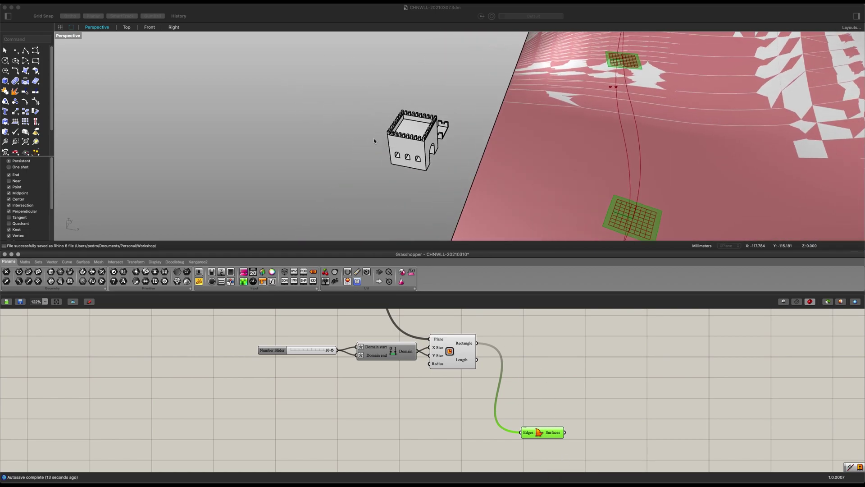
{"action": "scroll", "coordinate": [326, 134], "scroll_direction": "up", "scroll_amount": 5}
{"action": "right_click_drag", "start_coordinate": [326, 133], "coordinate": [315, 138]}
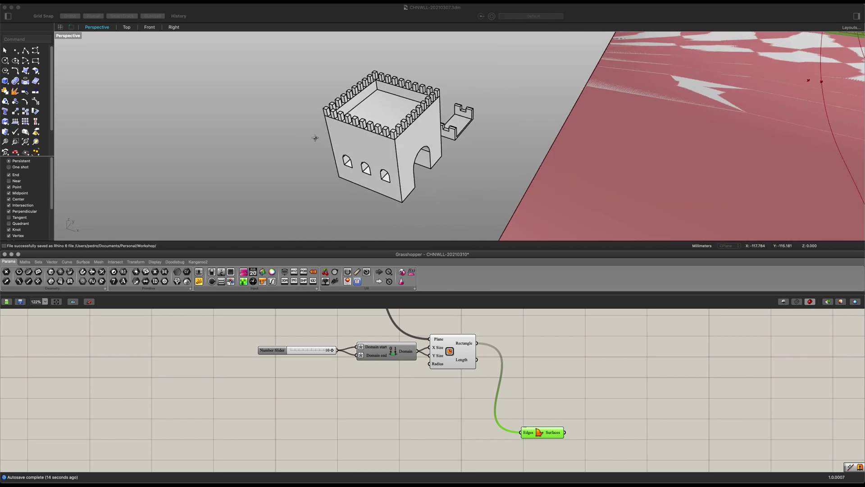
{"action": "left_click", "coordinate": [26, 72]}
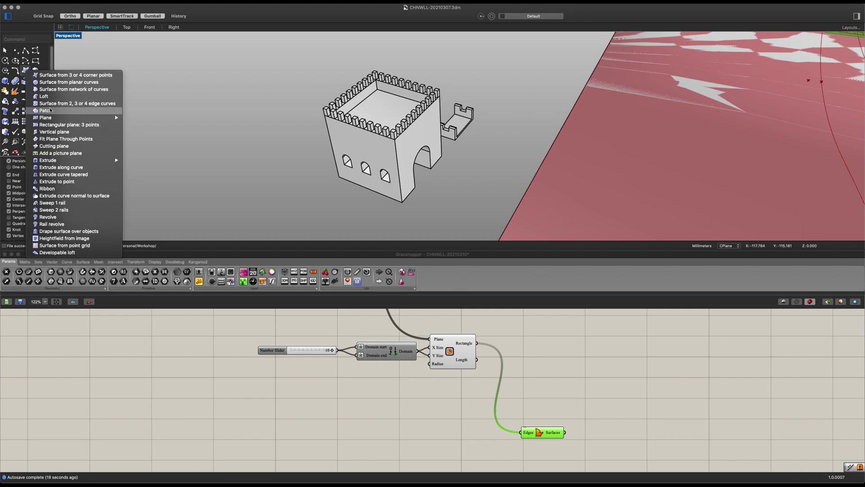
{"action": "mouse_move", "coordinate": [52, 117]}
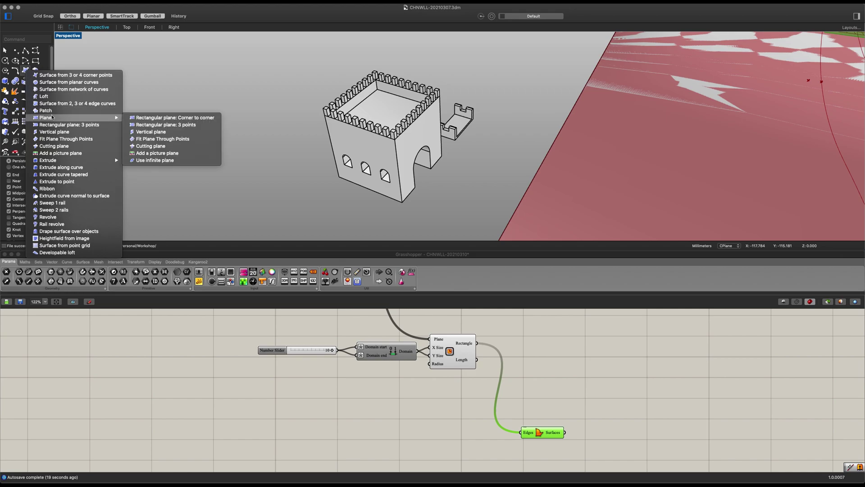
{"action": "left_click", "coordinate": [131, 118]}
{"action": "left_click", "coordinate": [339, 176]}
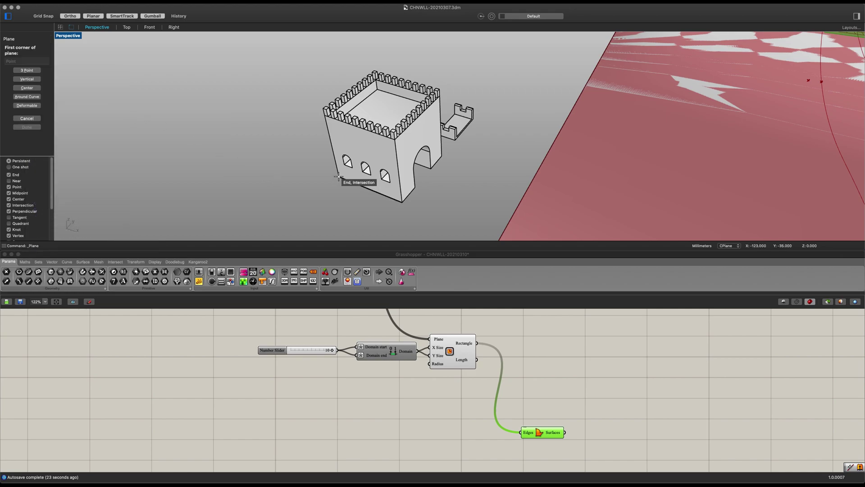
{"action": "left_click", "coordinate": [437, 166]}
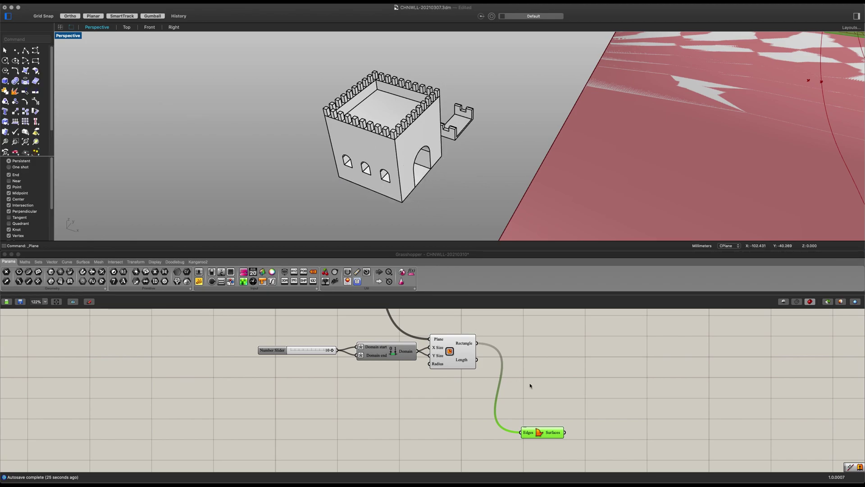
- Add a Surface parameter near the Boundary Surfaces component and reference the plane surface under the turret in it
{"action": "double_click", "coordinate": [561, 393]}
{"action": "type", "text": "surf"}
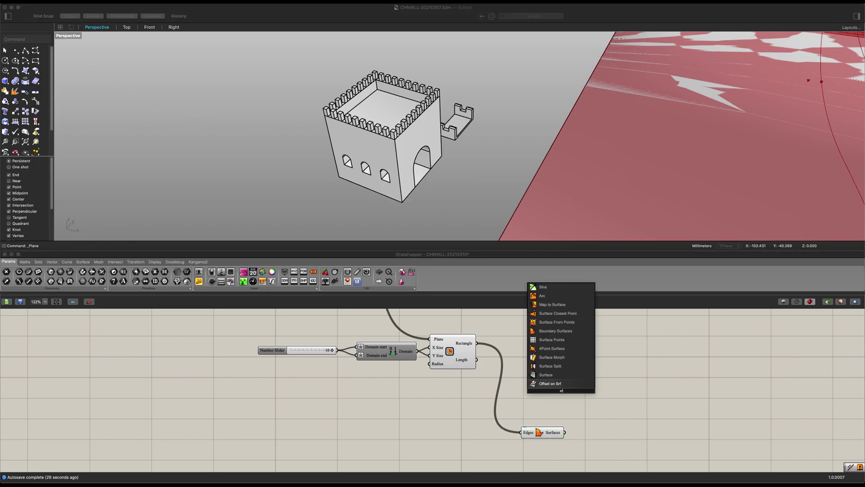
{"action": "left_click", "coordinate": [556, 382]}
{"action": "right_click", "coordinate": [560, 390]}
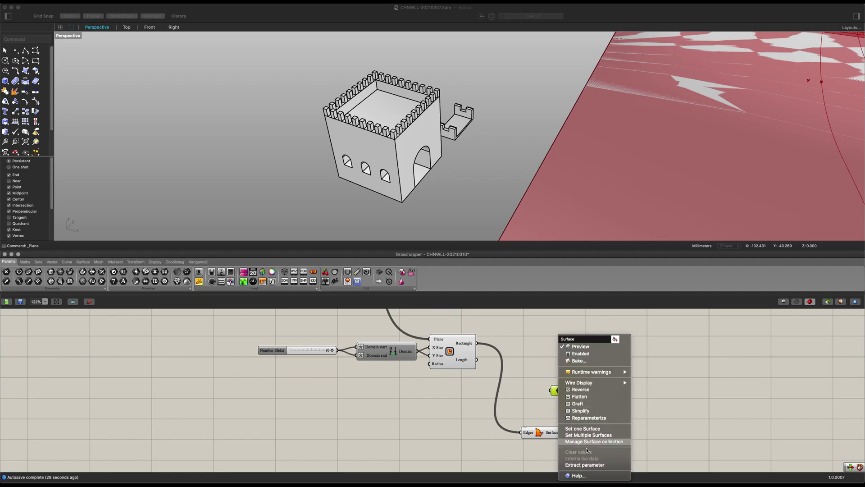
{"action": "left_click", "coordinate": [581, 427]}
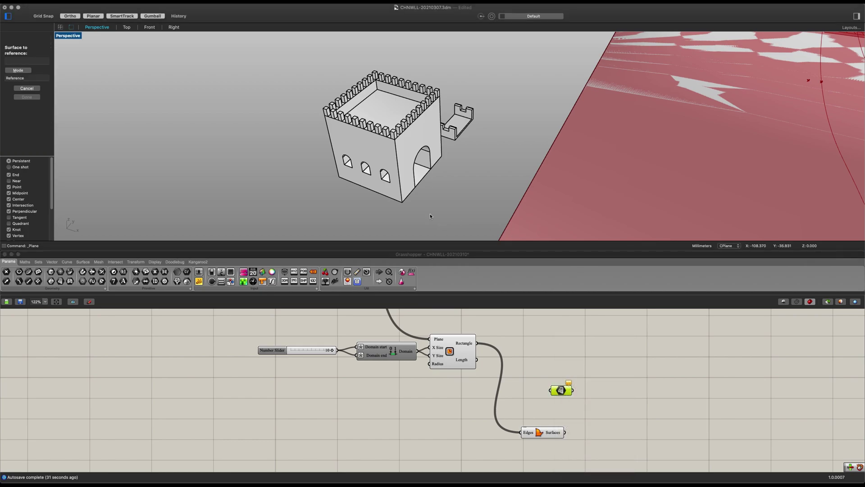
{"action": "left_click", "coordinate": [423, 178]}
{"action": "scroll", "coordinate": [500, 387], "scroll_direction": "down", "scroll_amount": 2}
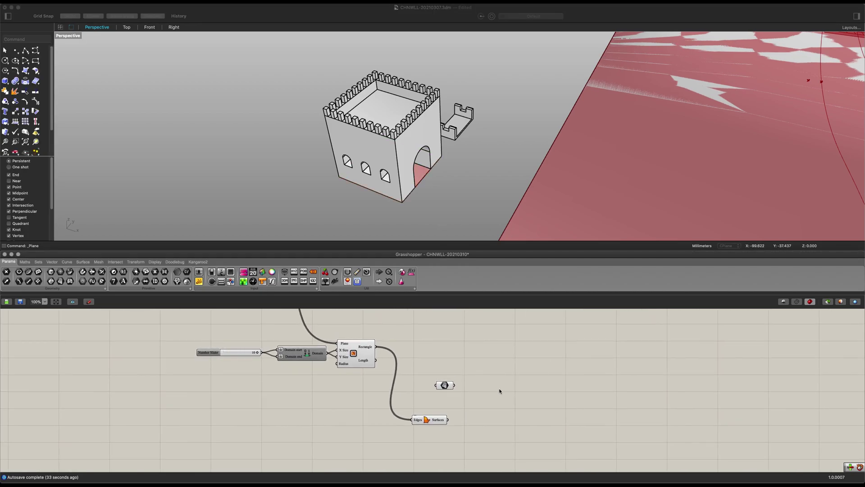
- Add an Explode component beside the Surface parameter and feed the surface into its Curve input
{"action": "double_click", "coordinate": [515, 383]}
{"action": "type", "text": "explode"}
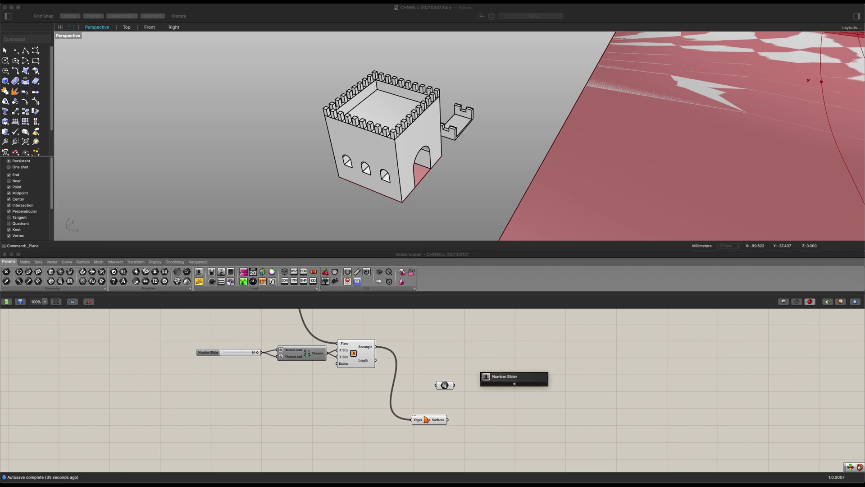
{"action": "left_click", "coordinate": [500, 278]}
{"action": "left_click_drag", "start_coordinate": [454, 384], "coordinate": [473, 391]}
{"action": "left_click", "coordinate": [530, 383]}
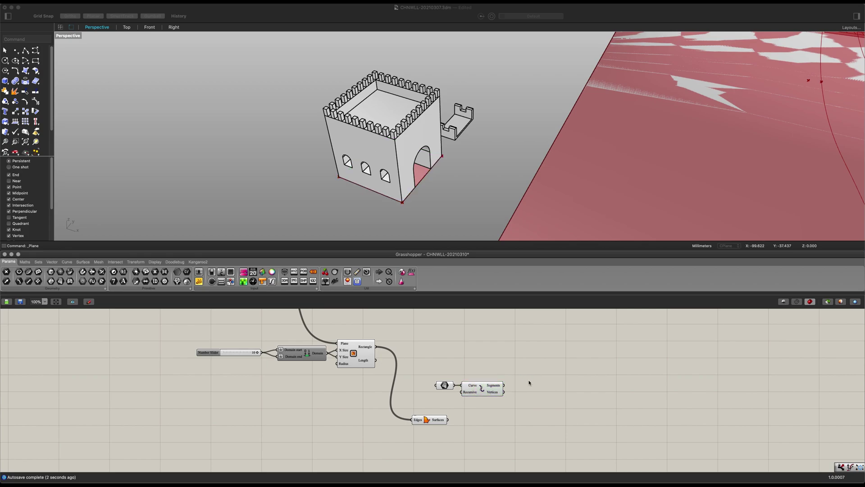
- Add a List Item component after Explode and feed the Vertices output into its List input
{"action": "double_click", "coordinate": [541, 394]}
{"action": "type", "text": "list"}
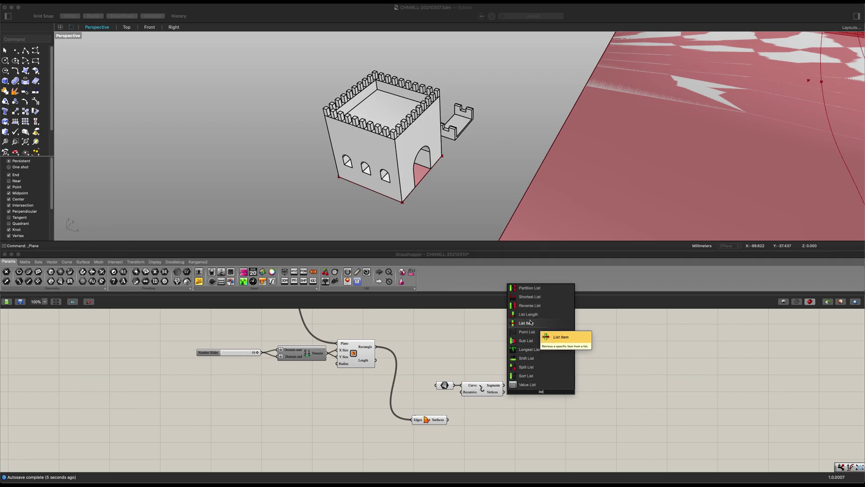
{"action": "left_click", "coordinate": [526, 323]}
{"action": "scroll", "coordinate": [508, 385], "scroll_direction": "up", "scroll_amount": 2}
{"action": "left_click_drag", "start_coordinate": [496, 382], "coordinate": [527, 373]}
{"action": "left_click_drag", "start_coordinate": [472, 389], "coordinate": [481, 379]}
{"action": "left_click", "coordinate": [415, 379]}
{"action": "right_click_drag", "start_coordinate": [475, 402], "coordinate": [417, 394]}
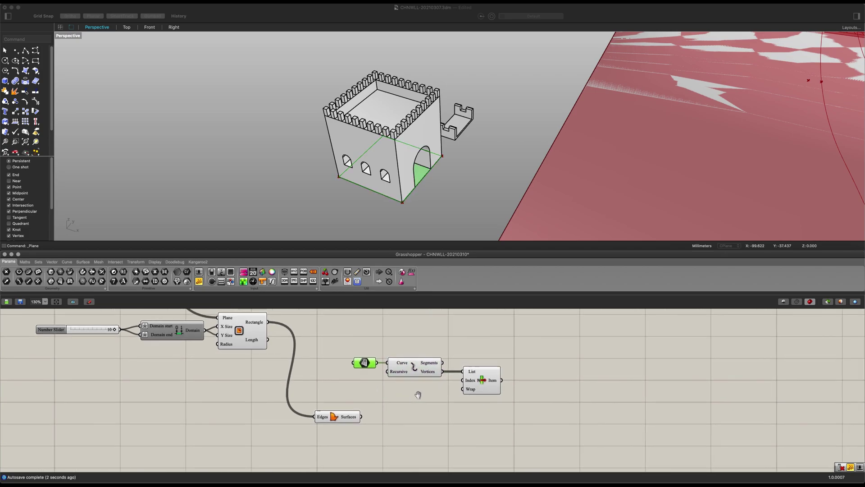
{"action": "left_click", "coordinate": [493, 385]}
{"action": "left_click", "coordinate": [558, 372]}
{"action": "right_click_drag", "start_coordinate": [525, 375], "coordinate": [573, 384]}
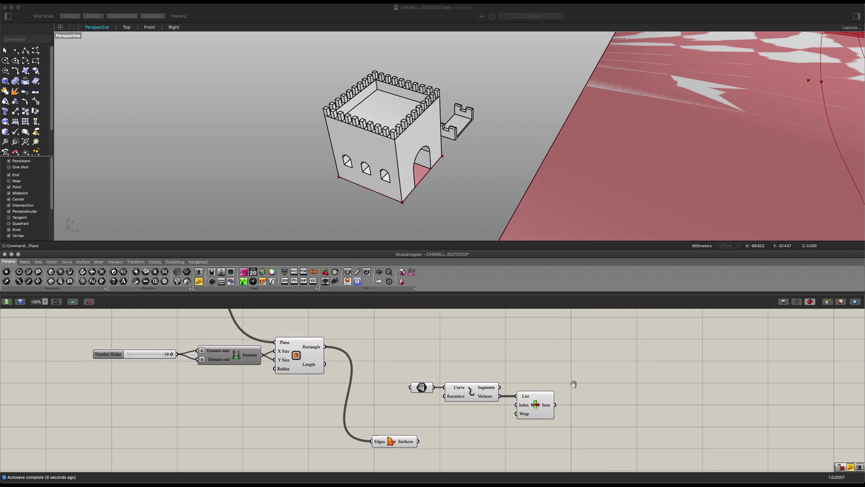
- Add a Brep parameter above the Surface parameter and reference the whole turret in it as multiple breps
{"action": "double_click", "coordinate": [473, 359]}
{"action": "type", "text": "bre"}
{"action": "left_click", "coordinate": [454, 341]}
{"action": "left_click_drag", "start_coordinate": [469, 357], "coordinate": [447, 349]}
{"action": "right_click", "coordinate": [450, 347]}
{"action": "left_click", "coordinate": [477, 435]}
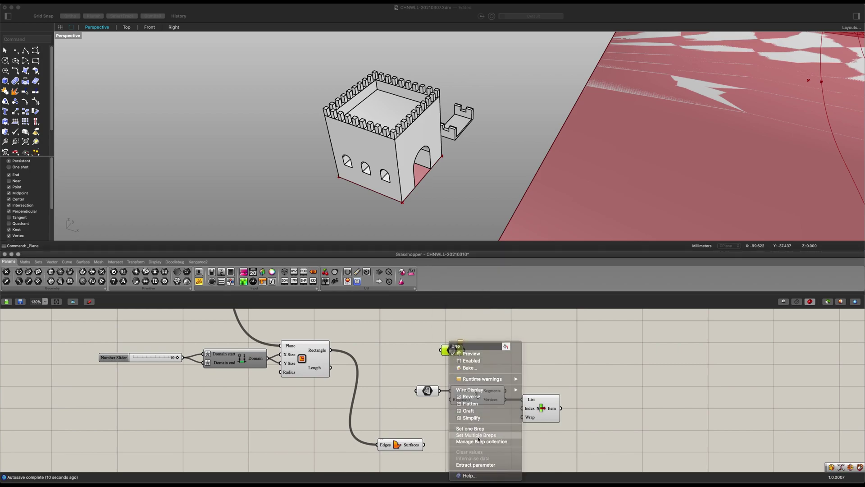
{"action": "right_click_drag", "start_coordinate": [464, 180], "coordinate": [332, 160]}
{"action": "right_click_drag", "start_coordinate": [276, 40], "coordinate": [395, 137], "text": "shift"}
{"action": "left_click_drag", "start_coordinate": [284, 203], "coordinate": [382, 67]}
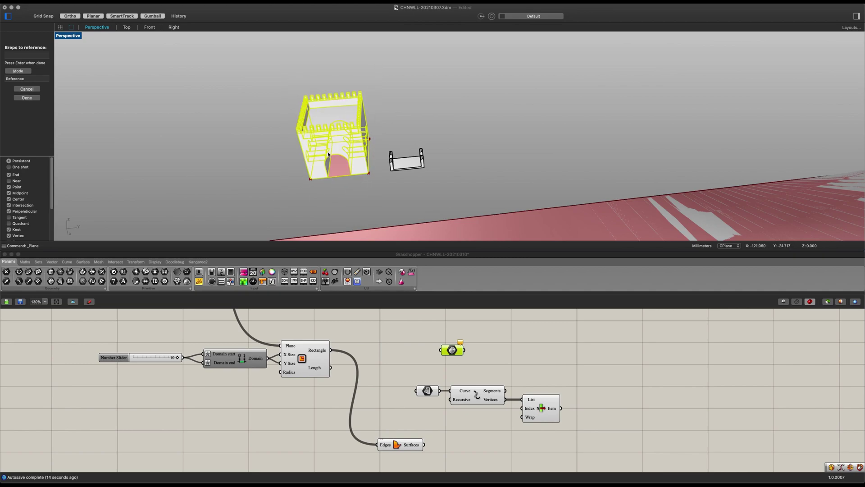
{"action": "left_click", "coordinate": [367, 196]}
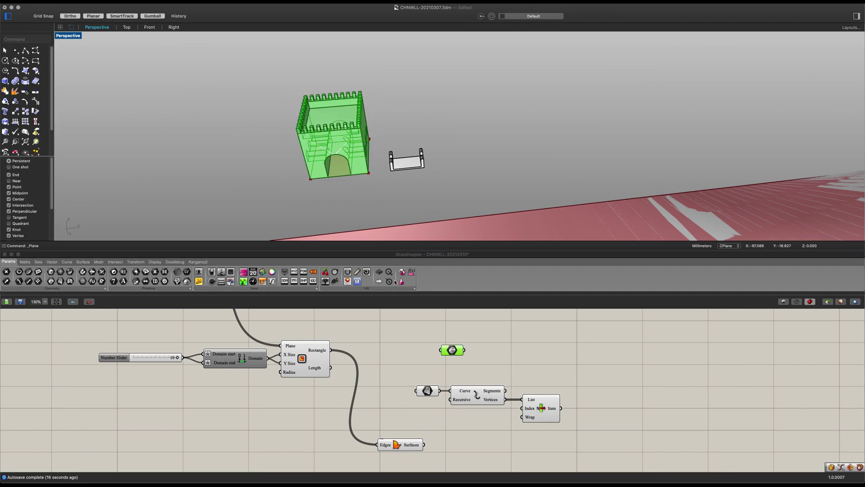
- Reference the turret's breps again in the Brep parameter, leaving out the base plane surface
{"action": "left_click", "coordinate": [328, 165]}
{"action": "left_click", "coordinate": [452, 350]}
{"action": "left_click", "coordinate": [453, 349]}
{"action": "right_click", "coordinate": [453, 350]}
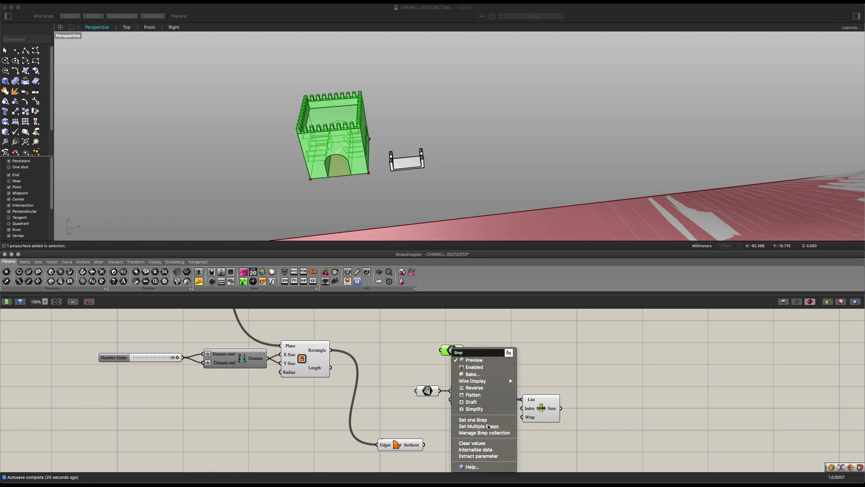
{"action": "left_click", "coordinate": [467, 423]}
{"action": "left_click_drag", "start_coordinate": [291, 195], "coordinate": [374, 76]}
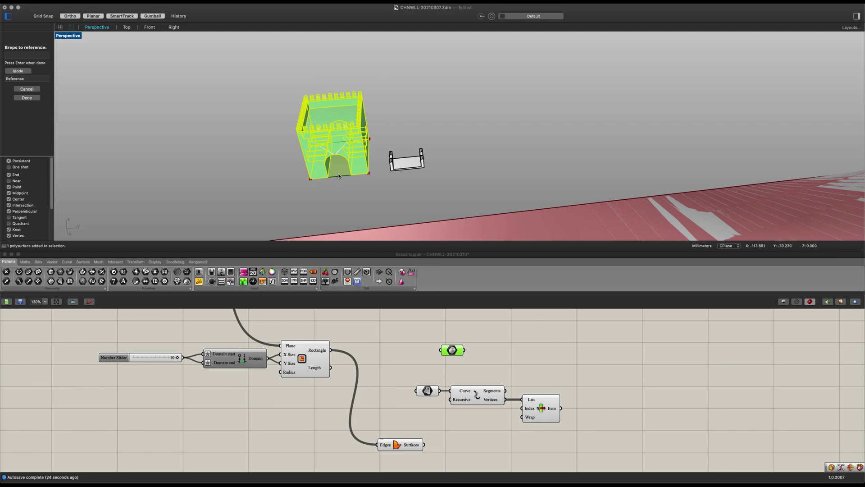
{"action": "key", "text": "Return"}
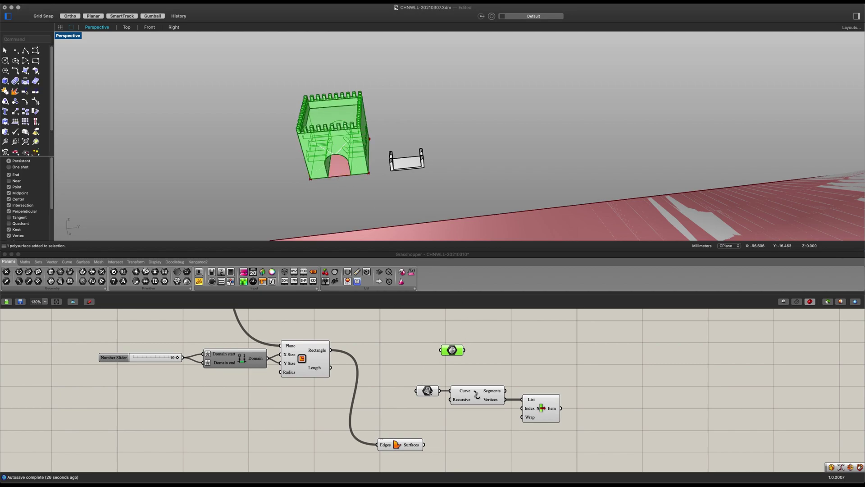
- Add a Solid Union component and feed the Brep parameter into its Breps input
{"action": "left_click", "coordinate": [513, 355]}
{"action": "double_click", "coordinate": [512, 354]}
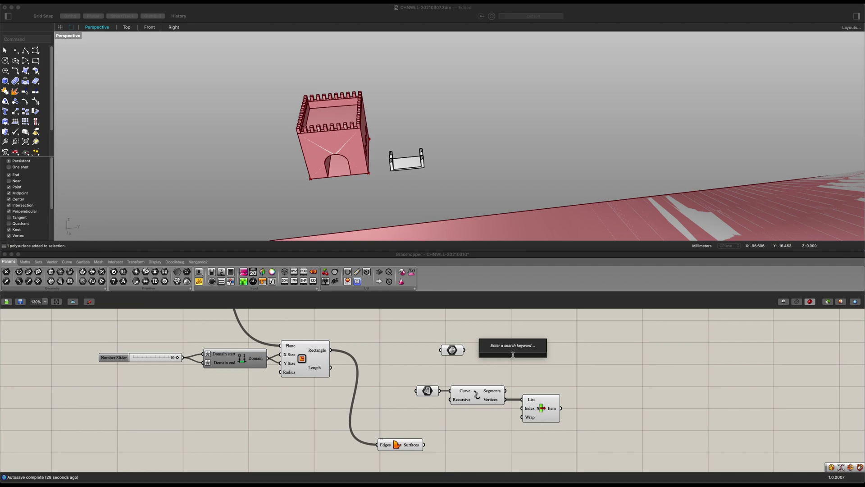
{"action": "type", "text": "solid"}
{"action": "key", "text": "Up"}
{"action": "key", "text": "Up"}
{"action": "key", "text": "Return"}
{"action": "left_click_drag", "start_coordinate": [464, 350], "coordinate": [499, 347]}
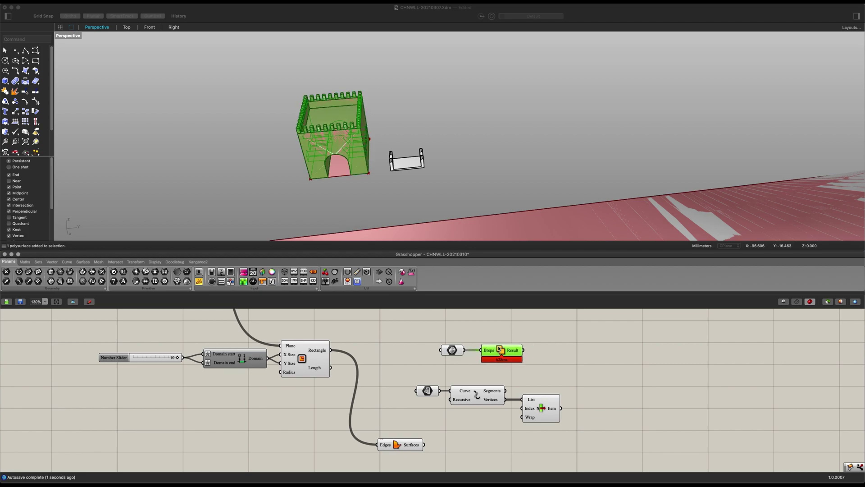
- Turn off the preview of the Brep parameter, the upstream terrain components and the Rectangle component
{"action": "left_click", "coordinate": [454, 353]}
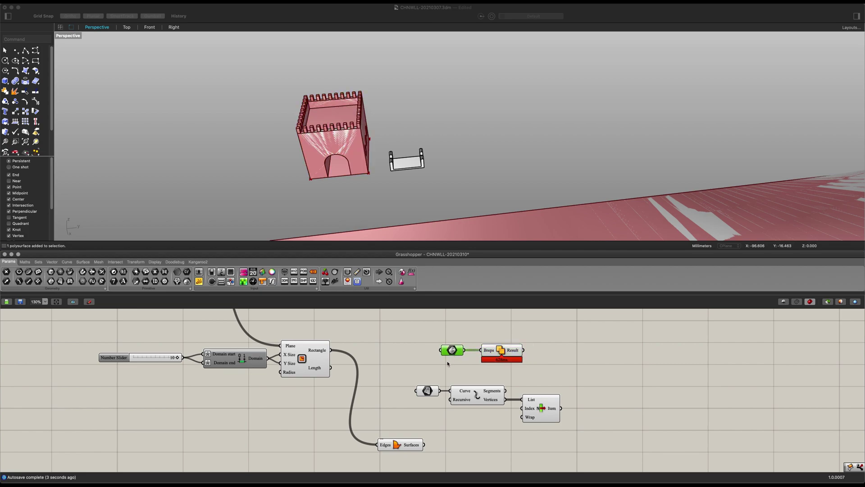
{"action": "scroll", "coordinate": [453, 353], "scroll_direction": "down", "scroll_amount": 4}
{"action": "left_click_drag", "start_coordinate": [370, 418], "coordinate": [134, 326]}
{"action": "right_click_drag", "start_coordinate": [485, 436], "coordinate": [419, 403]}
{"action": "left_click", "coordinate": [449, 442]}
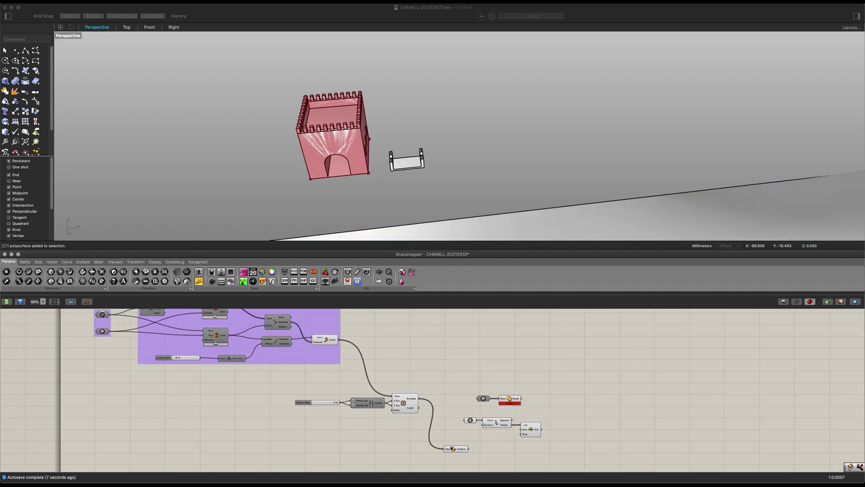
{"action": "left_click_drag", "start_coordinate": [432, 448], "coordinate": [321, 391]}
{"action": "key", "text": "ctrl+q"}
- Turn off the preview of the Surface parameter, Explode and List Item components
{"action": "left_click_drag", "start_coordinate": [548, 429], "coordinate": [472, 411]}
{"action": "key", "text": "ctrl+q"}
{"action": "scroll", "coordinate": [544, 412], "scroll_direction": "up", "scroll_amount": 2}
{"action": "left_click", "coordinate": [545, 410]}
{"action": "right_click_drag", "start_coordinate": [544, 410], "coordinate": [482, 384]}
{"action": "scroll", "coordinate": [482, 385], "scroll_direction": "up", "scroll_amount": 1}
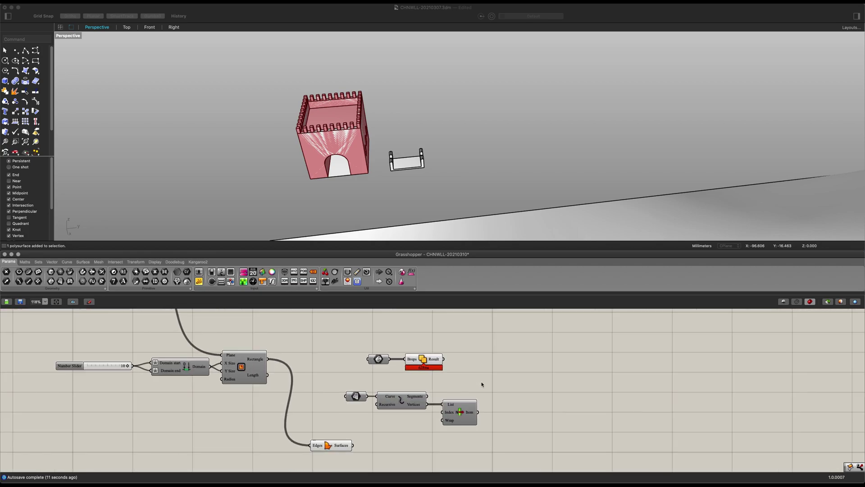
{"action": "scroll", "coordinate": [446, 211], "scroll_direction": "down", "scroll_amount": 5}
{"action": "right_click_drag", "start_coordinate": [446, 211], "coordinate": [491, 187]}
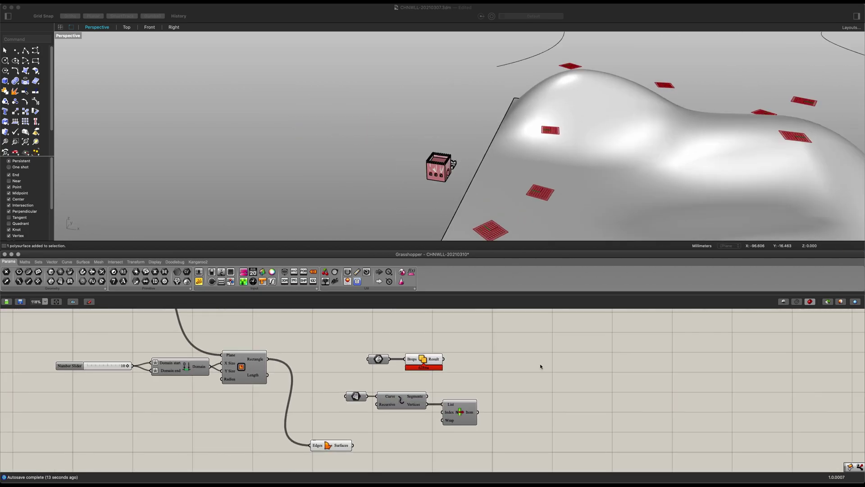
- Add a Scale component, feeding the Solid Union Result into its Geometry input and the List Item output into its Factor input
{"action": "double_click", "coordinate": [482, 354]}
{"action": "type", "text": "sca"}
{"action": "left_click", "coordinate": [473, 346]}
{"action": "left_click_drag", "start_coordinate": [481, 359], "coordinate": [545, 377]}
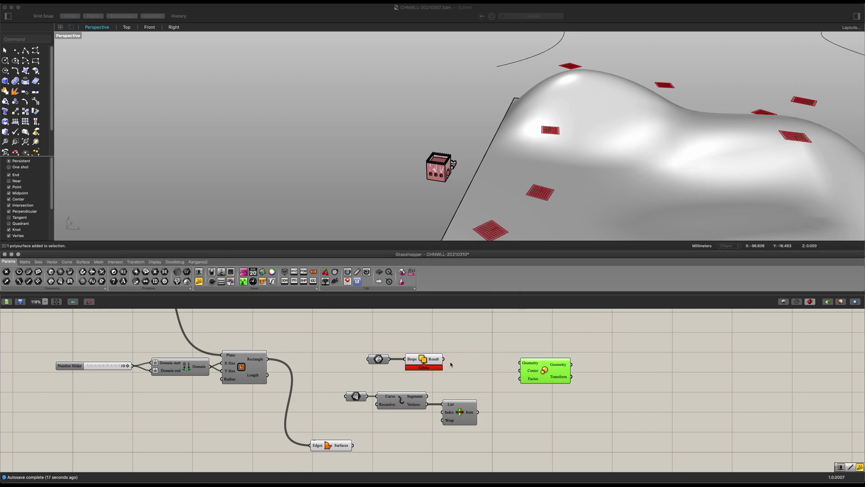
{"action": "left_click", "coordinate": [441, 360]}
{"action": "left_click_drag", "start_coordinate": [444, 359], "coordinate": [526, 380]}
{"action": "left_click", "coordinate": [532, 385]}
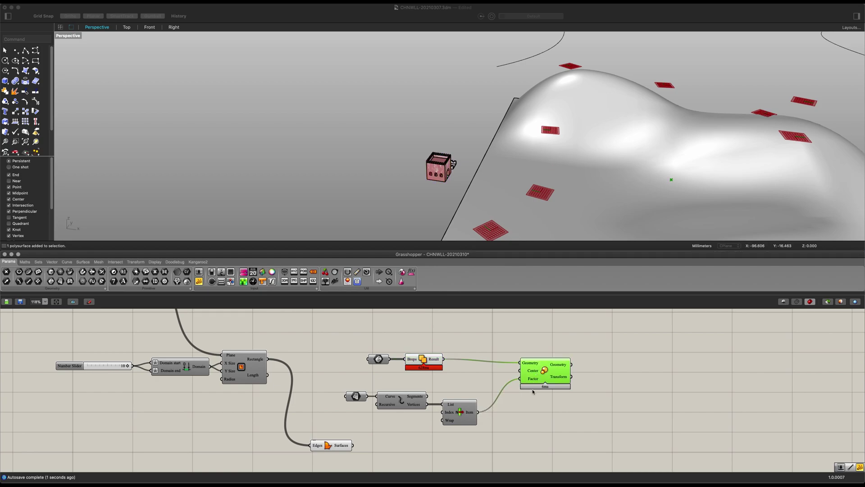
- Move the List Item wire from the Scale component's Factor input to its Center input
{"action": "scroll", "coordinate": [533, 390], "scroll_direction": "up", "scroll_amount": 1}
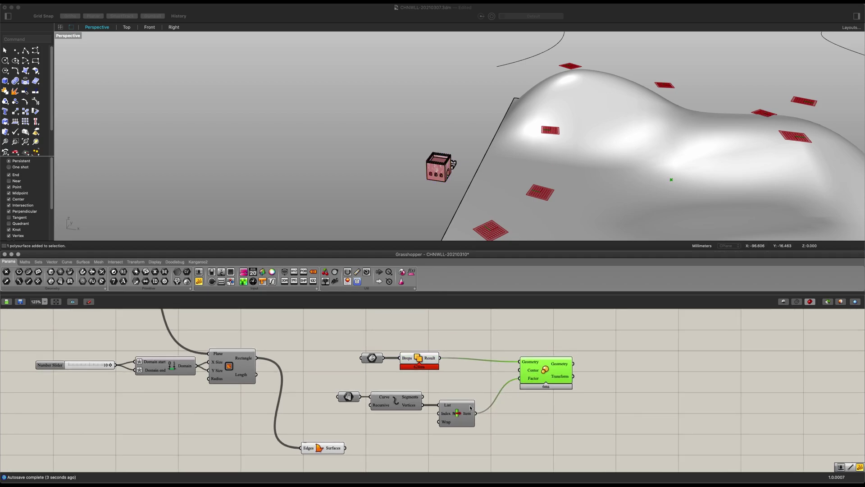
{"action": "left_click_drag", "start_coordinate": [478, 414], "coordinate": [471, 412], "text": "ctrl"}
{"action": "left_click_drag", "start_coordinate": [512, 372], "coordinate": [519, 370]}
- Add a Division component below the Domain component and feed the rectangle size slider into its A input
{"action": "scroll", "coordinate": [438, 381], "scroll_direction": "left", "scroll_amount": 10}
{"action": "scroll", "coordinate": [460, 383], "scroll_direction": "down", "scroll_amount": 1}
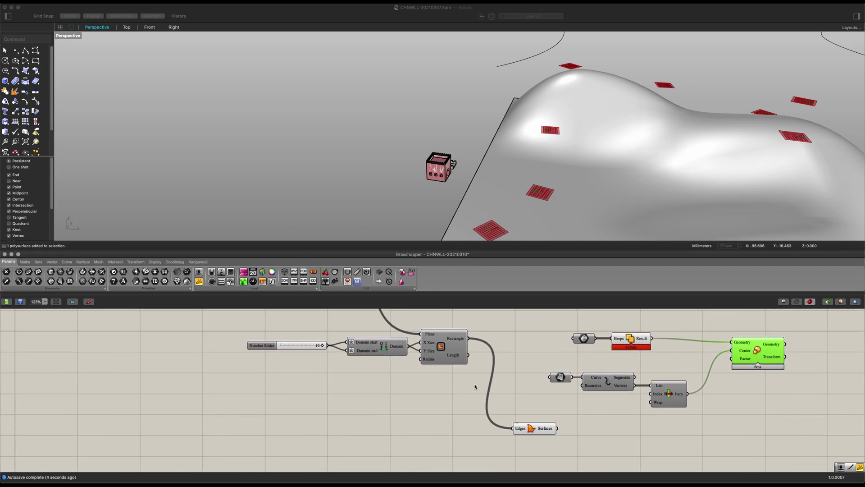
{"action": "double_click", "coordinate": [393, 399]}
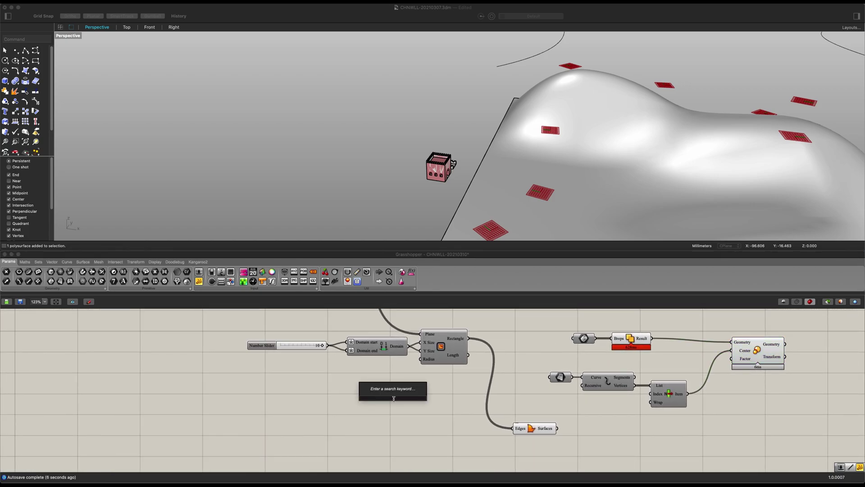
{"action": "type", "text": "div"}
{"action": "key", "text": "Up"}
{"action": "key", "text": "Up"}
{"action": "key", "text": "Up"}
{"action": "key", "text": "Up"}
{"action": "key", "text": "Up"}
{"action": "key", "text": "Return"}
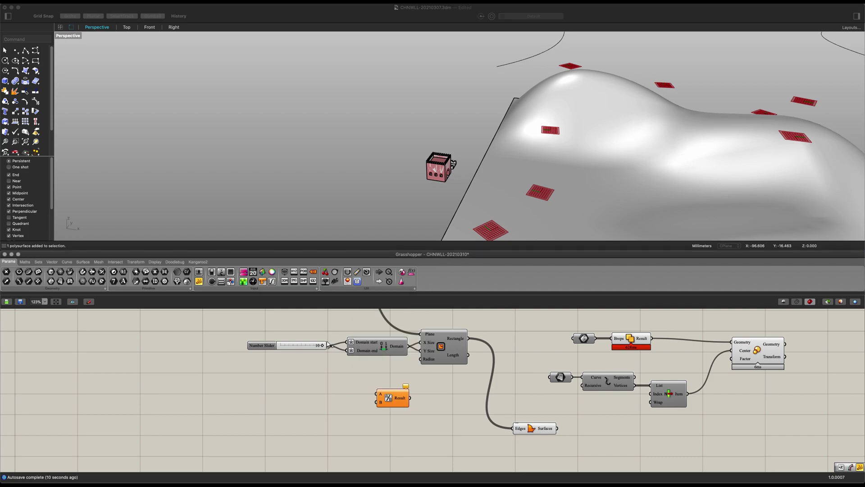
{"action": "left_click_drag", "start_coordinate": [328, 346], "coordinate": [377, 393]}
- Add a panel containing 10 and feed it into the Division component's B input
{"action": "double_click", "coordinate": [319, 412]}
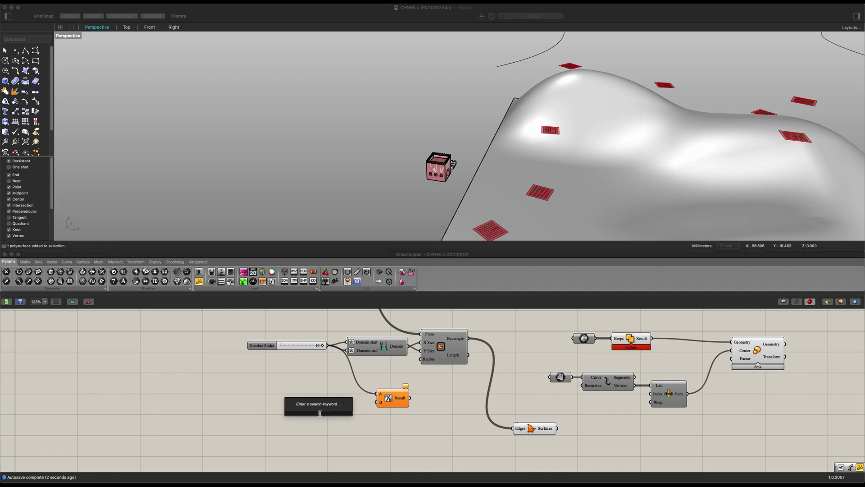
{"action": "type", "text": "panel"}
{"action": "key", "text": "Return"}
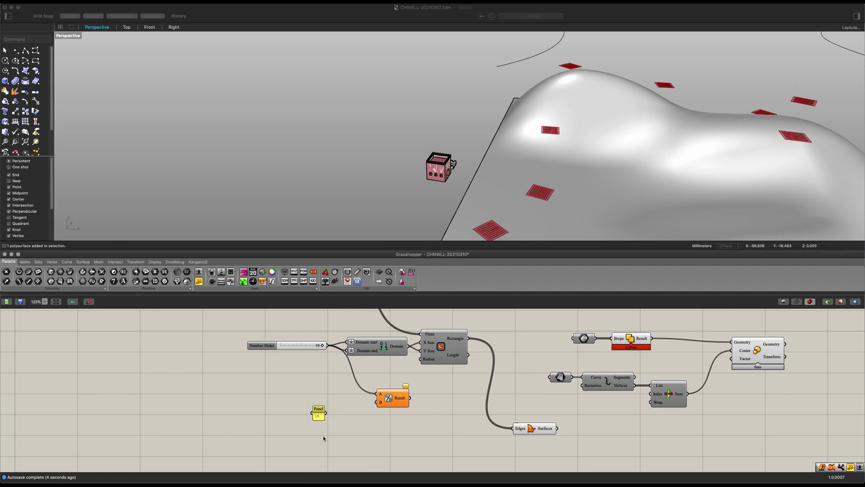
{"action": "left_click_drag", "start_coordinate": [325, 413], "coordinate": [378, 404]}
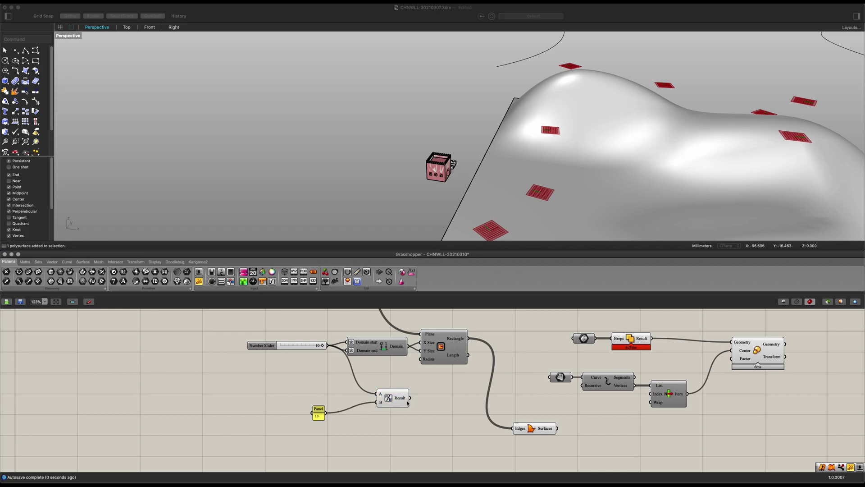
- Feed the Division Result into the Scale component's Factor input and check the scaled turret in the Rhino view
{"action": "right_click_drag", "start_coordinate": [412, 401], "coordinate": [346, 403]}
{"action": "left_click_drag", "start_coordinate": [344, 399], "coordinate": [665, 359]}
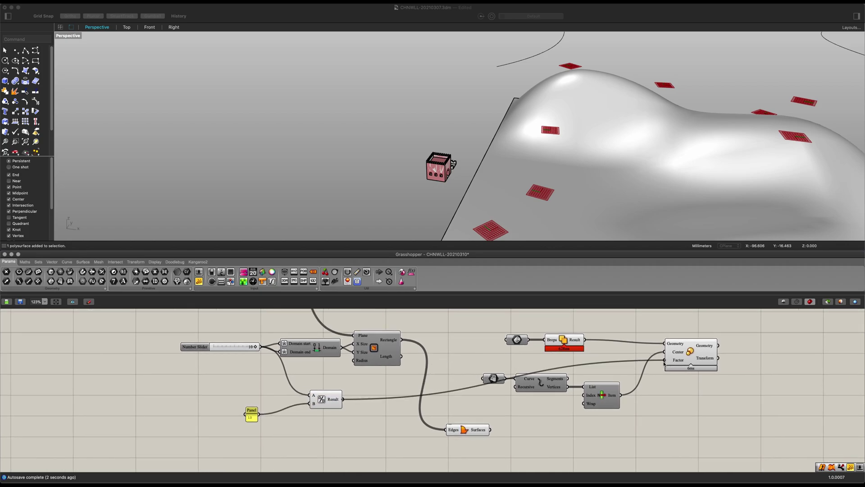
{"action": "left_click", "coordinate": [697, 364]}
{"action": "right_click_drag", "start_coordinate": [671, 382], "coordinate": [597, 377]}
{"action": "scroll", "coordinate": [451, 196], "scroll_direction": "up", "scroll_amount": 6}
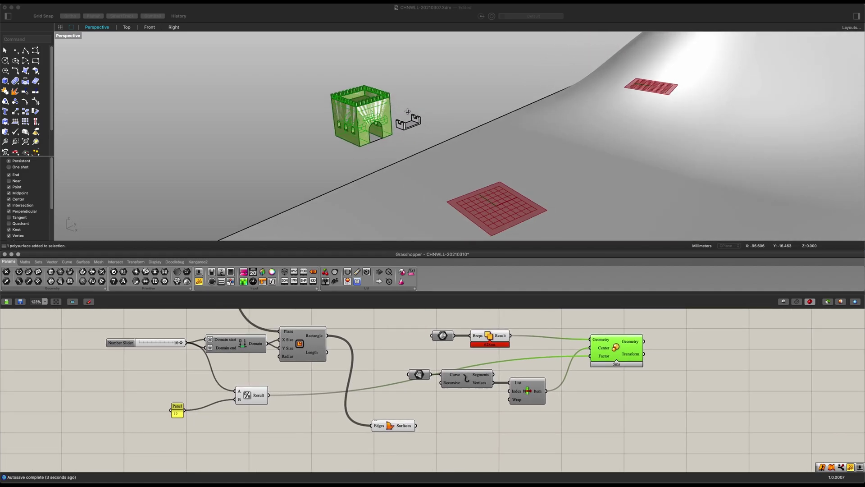
{"action": "right_click_drag", "start_coordinate": [451, 196], "coordinate": [457, 191]}
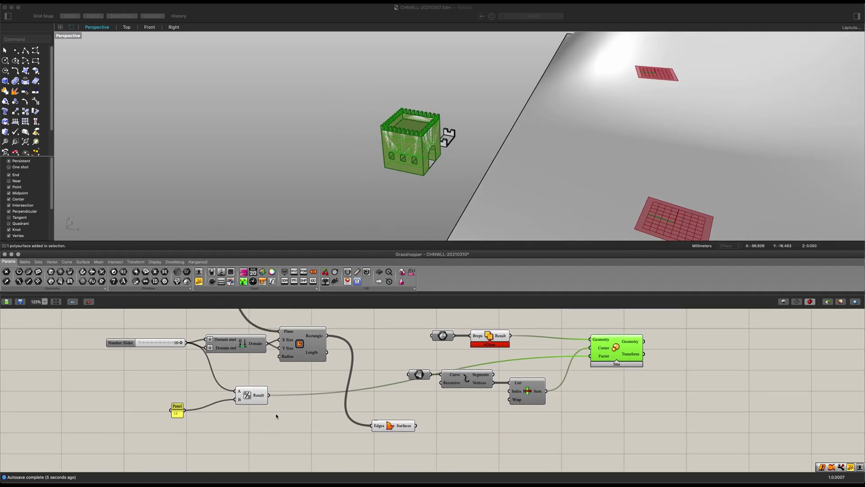
- Move the Division component closer to the Domain component and the Boundary Surfaces component further away from the Rectangle component
{"action": "left_click_drag", "start_coordinate": [255, 396], "coordinate": [255, 380]}
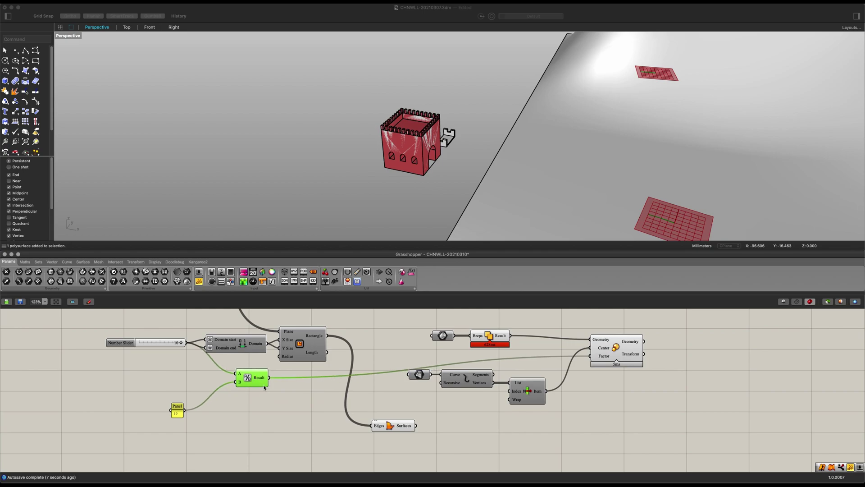
{"action": "left_click_drag", "start_coordinate": [402, 425], "coordinate": [495, 434]}
- Add an Orient component below the Scale component and feed the Scale Geometry output into its Geometry input
{"action": "right_click_drag", "start_coordinate": [624, 426], "coordinate": [575, 413]}
{"action": "left_click", "coordinate": [576, 414]}
{"action": "double_click", "coordinate": [576, 414]}
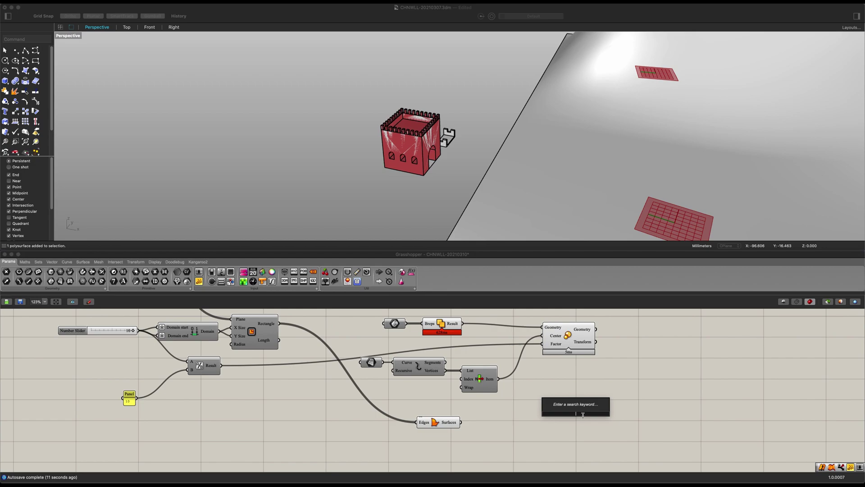
{"action": "type", "text": "or"}
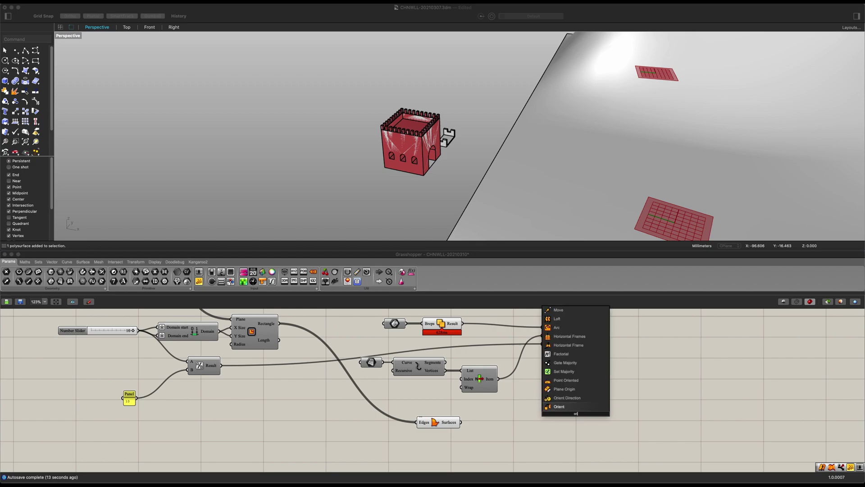
{"action": "key", "text": "Return"}
{"action": "left_click_drag", "start_coordinate": [575, 413], "coordinate": [661, 404]}
{"action": "left_click_drag", "start_coordinate": [631, 373], "coordinate": [635, 396]}
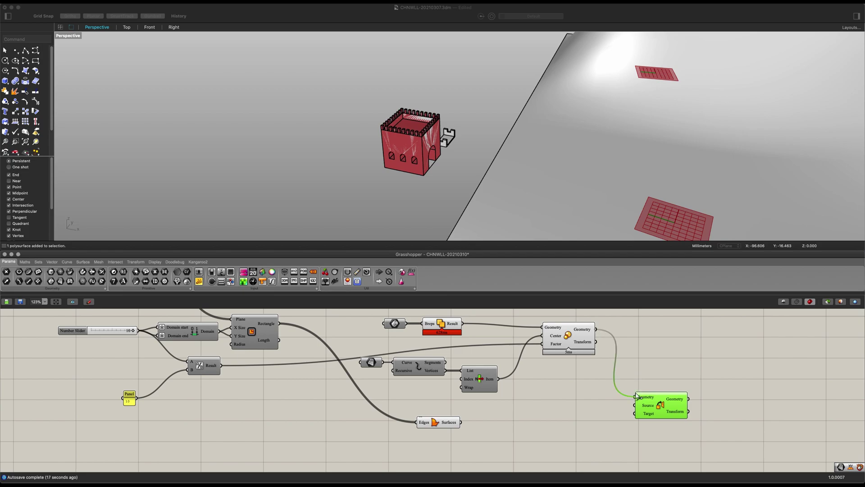
- Feed the parameter that supplies the Explode component into Orient's Source input and the Boundary Surfaces output into its Target input
{"action": "left_click_drag", "start_coordinate": [368, 365], "coordinate": [369, 374]}
{"action": "left_click_drag", "start_coordinate": [614, 413], "coordinate": [635, 405]}
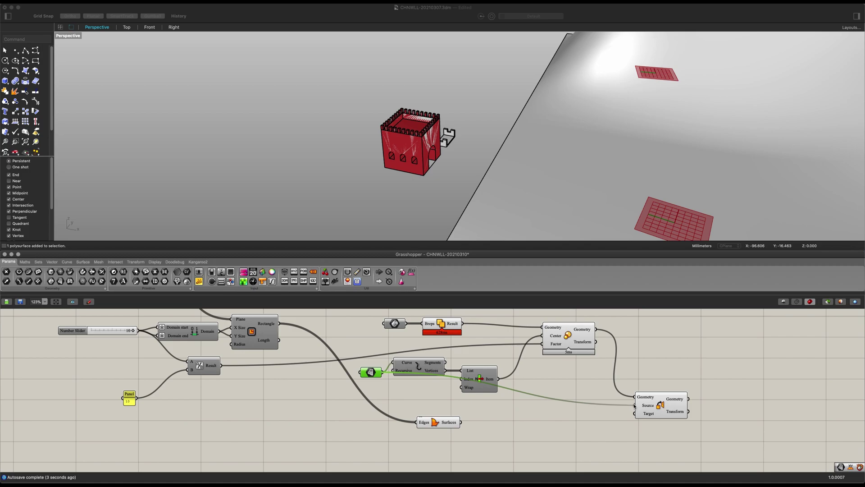
{"action": "left_click", "coordinate": [450, 423]}
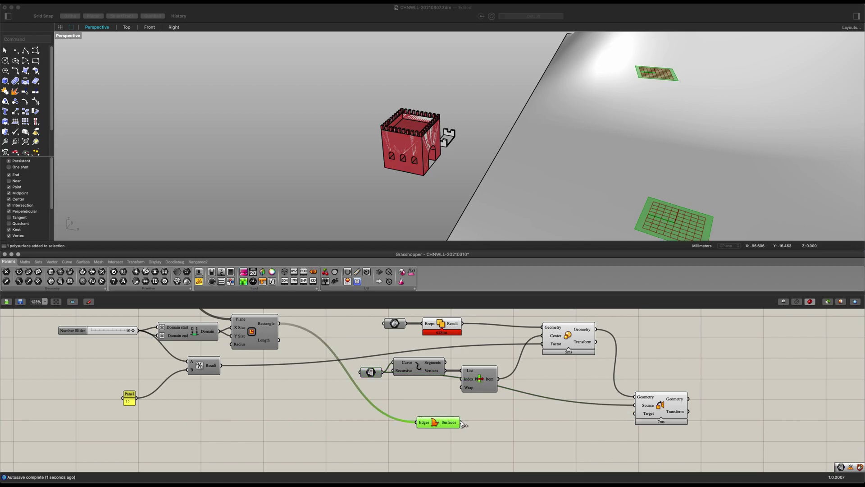
{"action": "left_click_drag", "start_coordinate": [565, 429], "coordinate": [635, 413]}
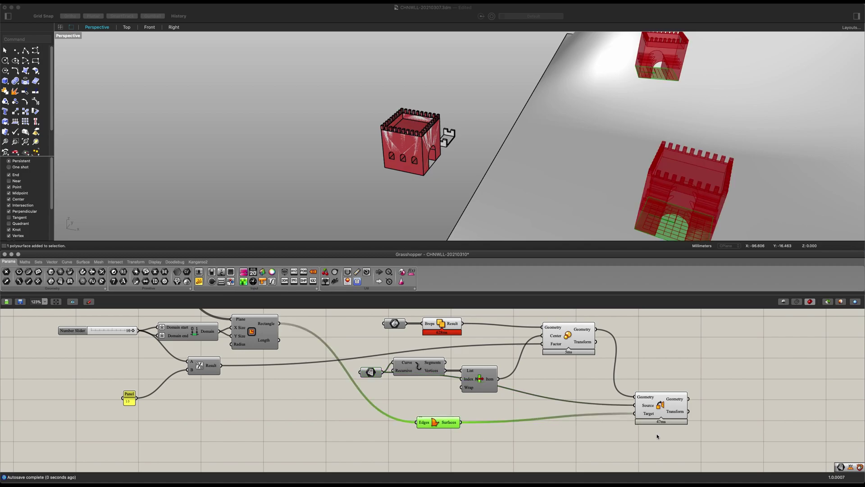
- Highlight the Orient result and examine how the turrets sit along the path on the terrain
{"action": "left_click", "coordinate": [668, 410]}
{"action": "scroll", "coordinate": [514, 126], "scroll_direction": "down", "scroll_amount": 8}
{"action": "right_click_drag", "start_coordinate": [514, 126], "coordinate": [393, 89]}
{"action": "scroll", "coordinate": [502, 88], "scroll_direction": "up", "scroll_amount": 6}
{"action": "right_click_drag", "start_coordinate": [304, 112], "coordinate": [392, 129]}
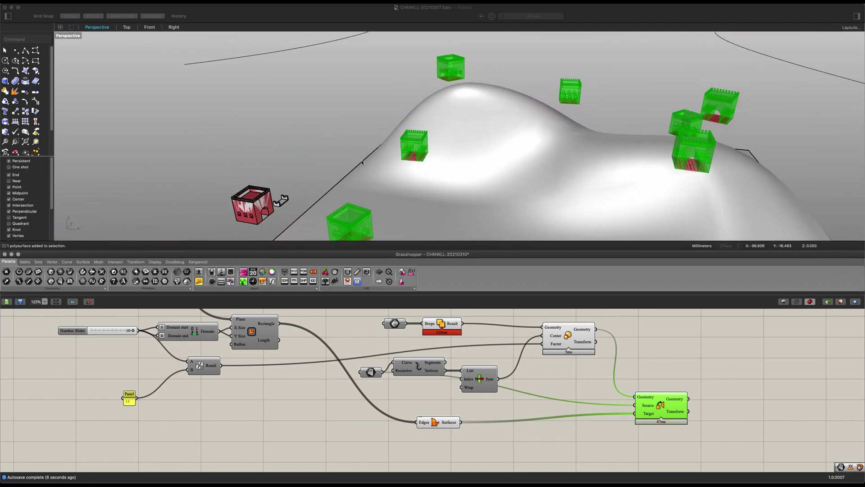
- Use Scale1D on the source turret to shorten it vertically from a base corner, and check the oriented turrets on the terrain
{"action": "right_click_drag", "start_coordinate": [331, 166], "coordinate": [486, 144], "text": "shift"}
{"action": "scroll", "coordinate": [404, 162], "scroll_direction": "up", "scroll_amount": 3}
{"action": "right_click_drag", "start_coordinate": [415, 157], "coordinate": [383, 141]}
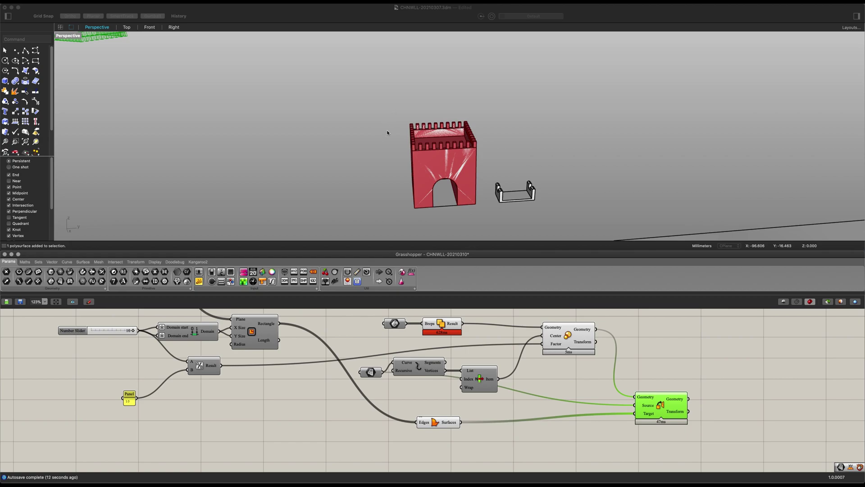
{"action": "left_click", "coordinate": [387, 133]}
{"action": "type", "text": "Scale1D"}
{"action": "key", "text": "Return"}
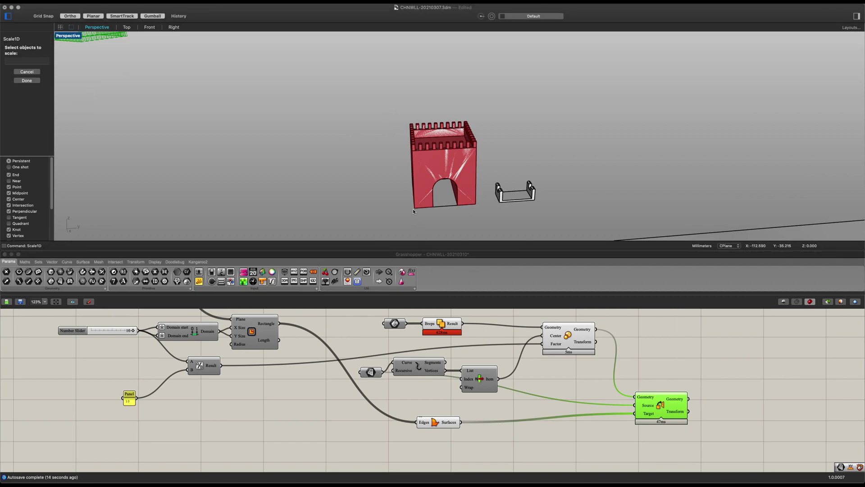
{"action": "left_click_drag", "start_coordinate": [375, 223], "coordinate": [480, 128]}
{"action": "key", "text": "Return"}
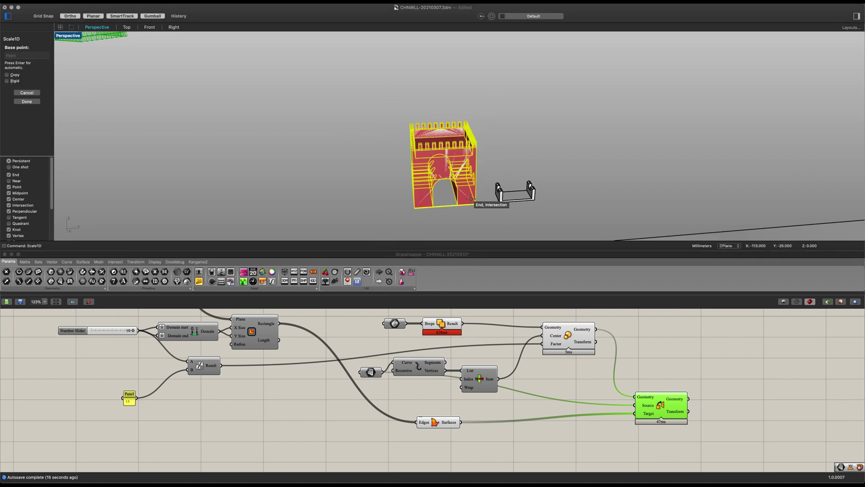
{"action": "left_click", "coordinate": [476, 204]}
{"action": "scroll", "coordinate": [486, 126], "scroll_direction": "up", "scroll_amount": 6}
{"action": "scroll", "coordinate": [497, 160], "scroll_direction": "up", "scroll_amount": 2}
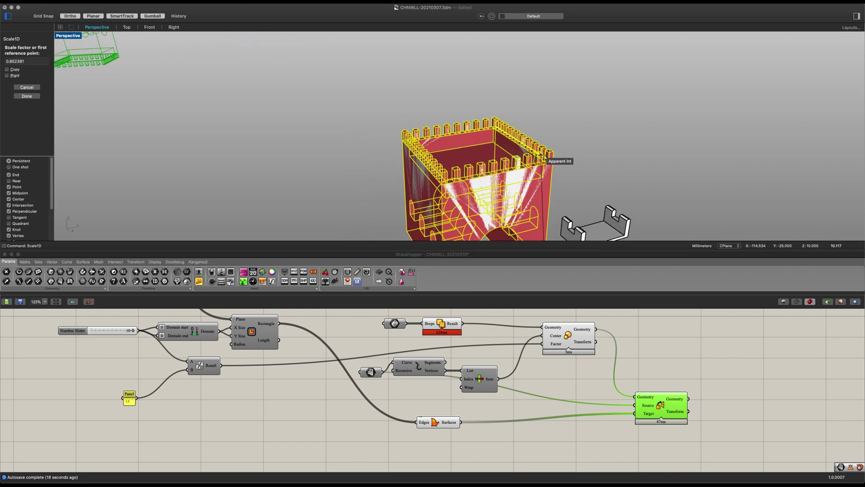
{"action": "left_click", "coordinate": [557, 163]}
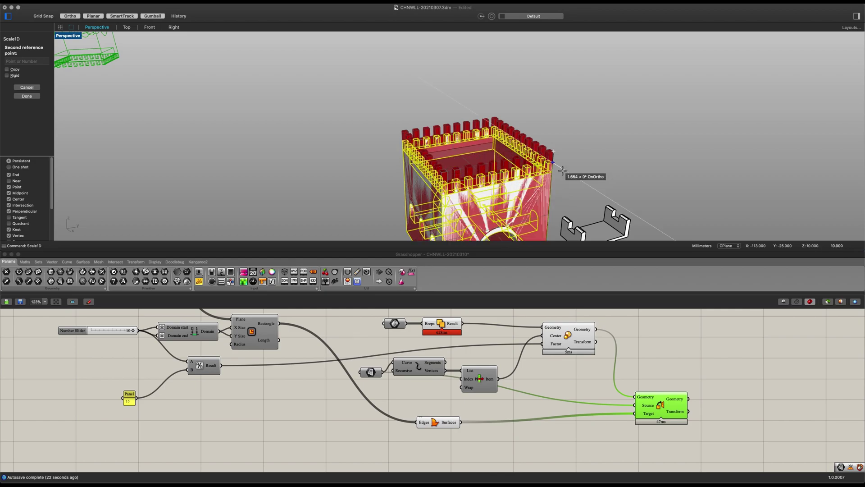
{"action": "left_click", "coordinate": [557, 167]}
{"action": "scroll", "coordinate": [420, 166], "scroll_direction": "down", "scroll_amount": 10}
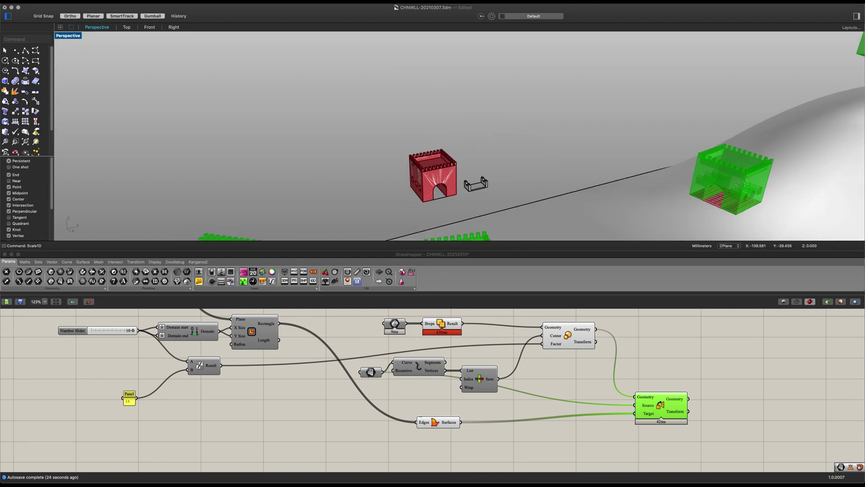
{"action": "right_click_drag", "start_coordinate": [443, 169], "coordinate": [361, 137]}
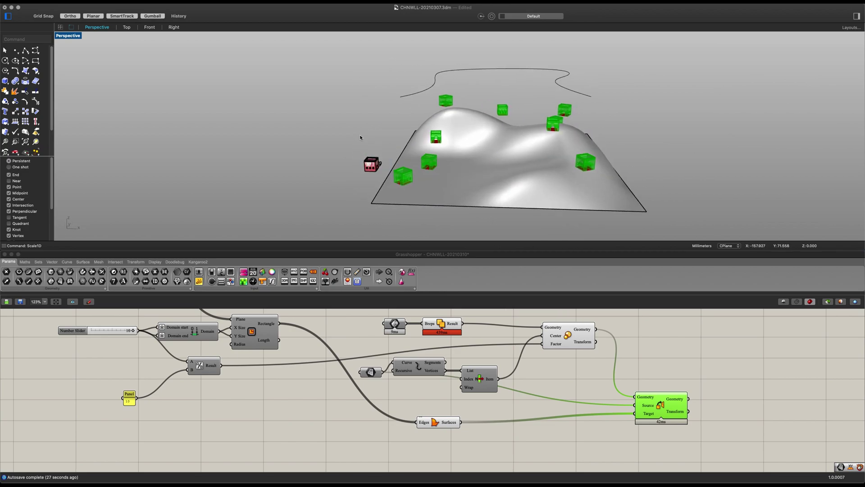
- Group all the turret components, from the rectangle size slider through to the Orient component
{"action": "left_click", "coordinate": [649, 342]}
{"action": "scroll", "coordinate": [657, 363], "scroll_direction": "down", "scroll_amount": 2}
{"action": "left_click_drag", "start_coordinate": [703, 415], "coordinate": [192, 316]}
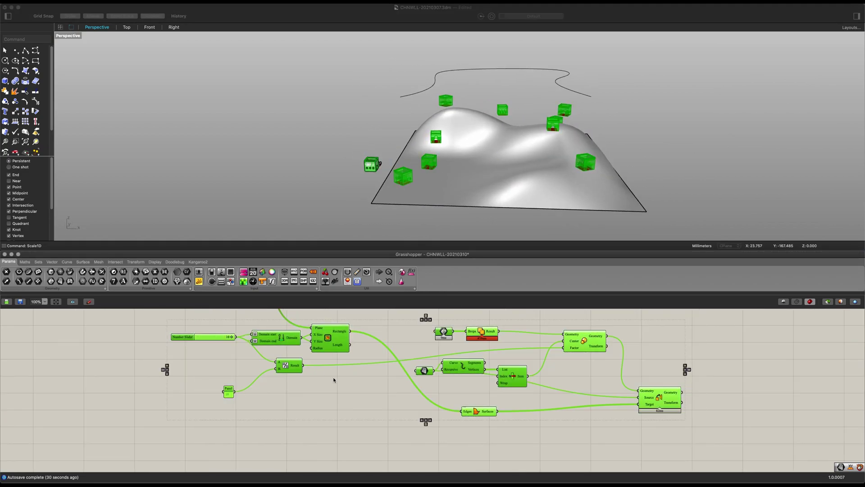
{"action": "key", "text": "ctrl+g"}
{"action": "scroll", "coordinate": [419, 387], "scroll_direction": "left", "scroll_amount": 5}
{"action": "scroll", "coordinate": [419, 387], "scroll_direction": "up", "scroll_amount": 2}
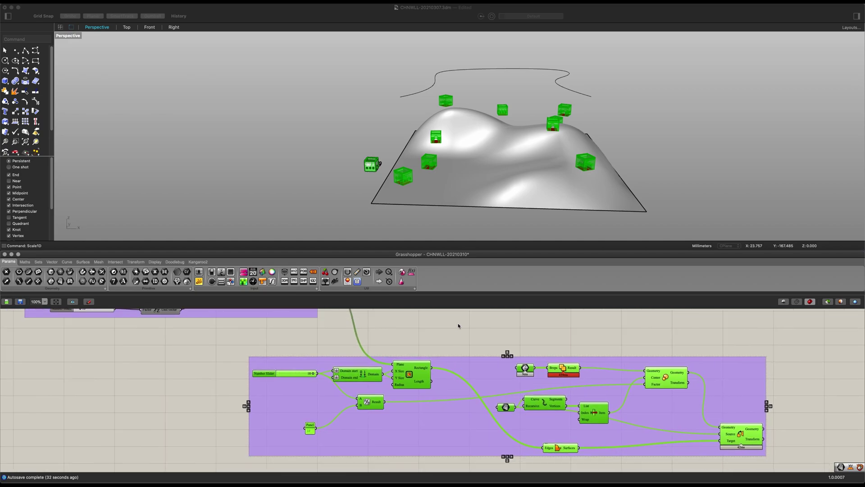
- Hide the previews of the Solid Union, Boundary Surfaces and Scale components, keeping the Orient preview on
{"action": "left_click", "coordinate": [562, 367]}
{"action": "scroll", "coordinate": [567, 380], "scroll_direction": "right", "scroll_amount": 3}
{"action": "scroll", "coordinate": [567, 380], "scroll_direction": "down", "scroll_amount": 2}
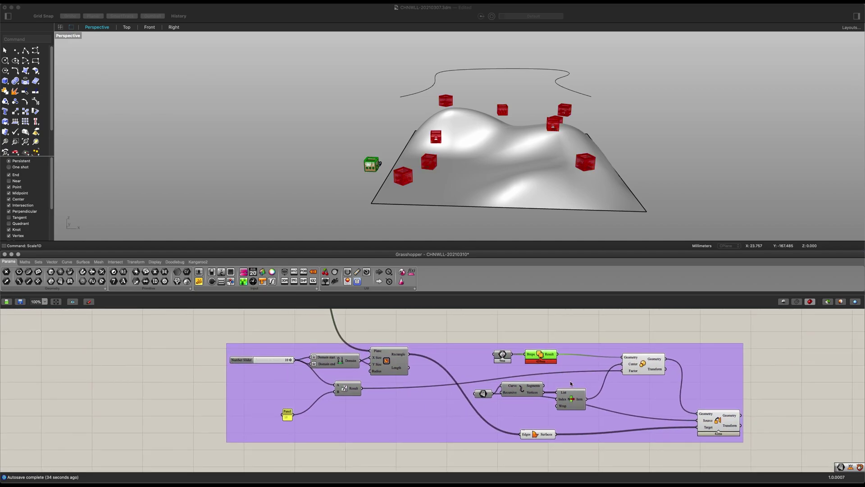
{"action": "key", "text": "super+q"}
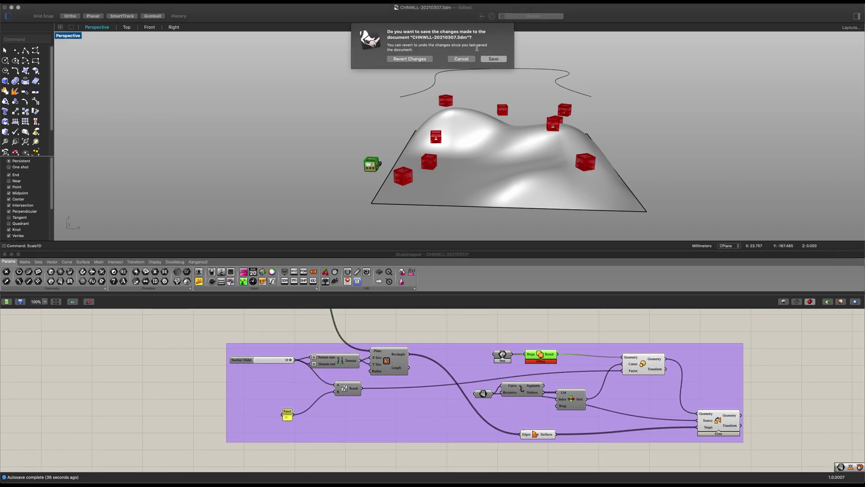
{"action": "left_click", "coordinate": [467, 59]}
{"action": "left_click", "coordinate": [540, 365]}
{"action": "left_click", "coordinate": [539, 437]}
{"action": "left_click", "coordinate": [642, 362]}
{"action": "left_click", "coordinate": [765, 417]}
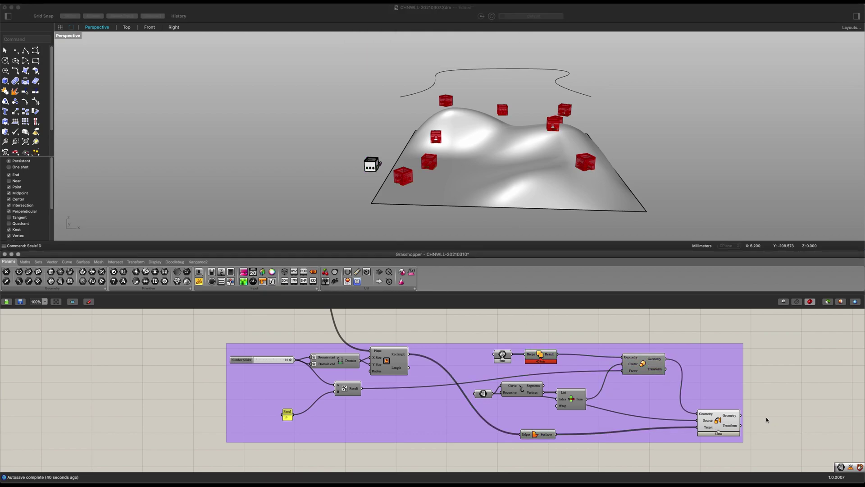
- Move the Orient and Boundary Surfaces components to tighten the group, and name the group Turrets
{"action": "left_click_drag", "start_coordinate": [709, 425], "coordinate": [679, 420]}
{"action": "left_click_drag", "start_coordinate": [533, 436], "coordinate": [541, 427]}
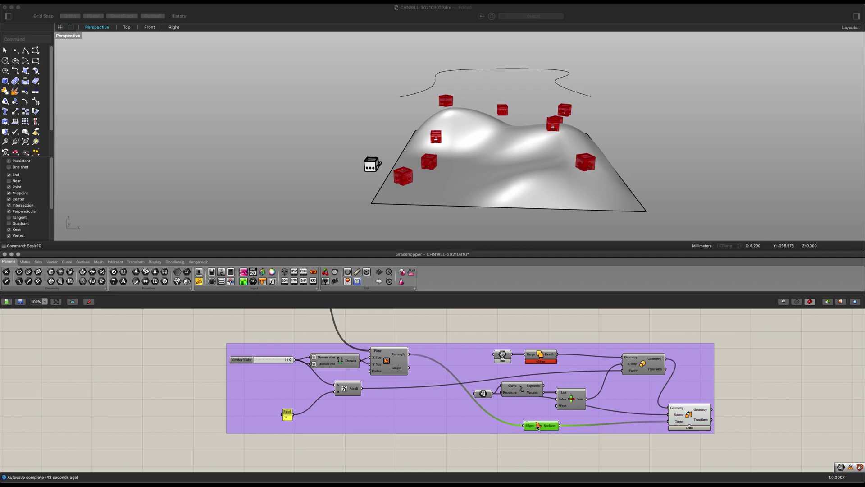
{"action": "right_click", "coordinate": [460, 347]}
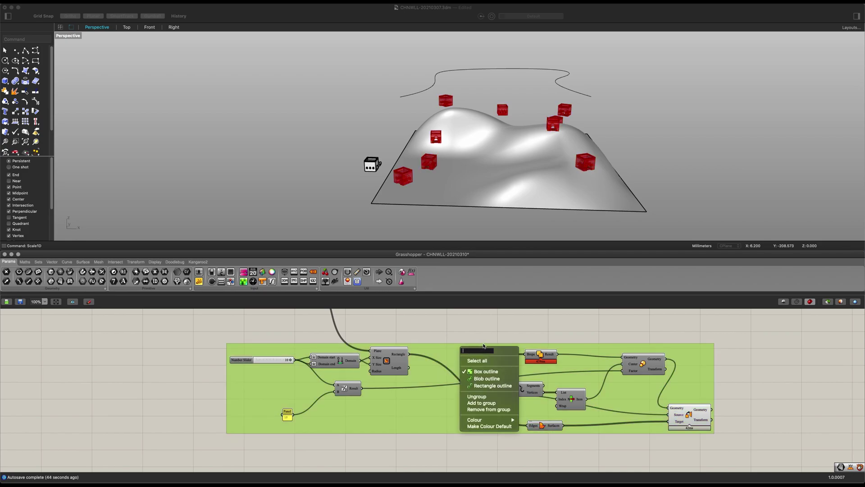
{"action": "key", "text": "Return"}
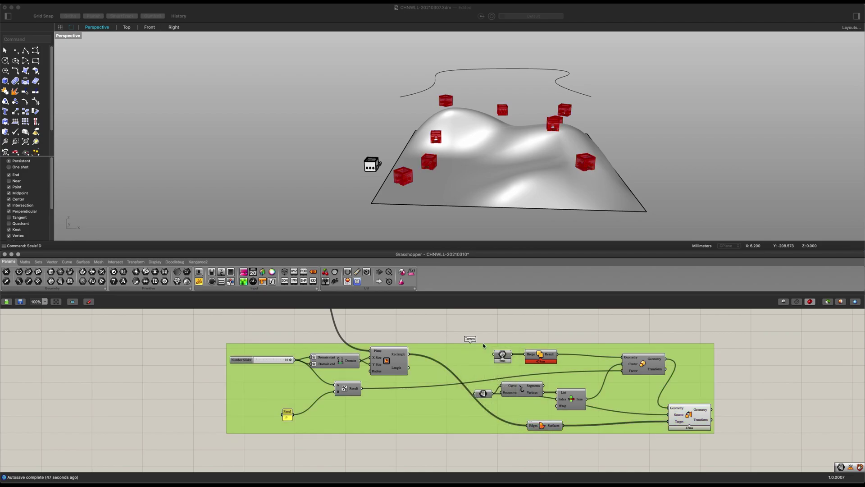
{"action": "scroll", "coordinate": [490, 359], "scroll_direction": "up", "scroll_amount": 2}
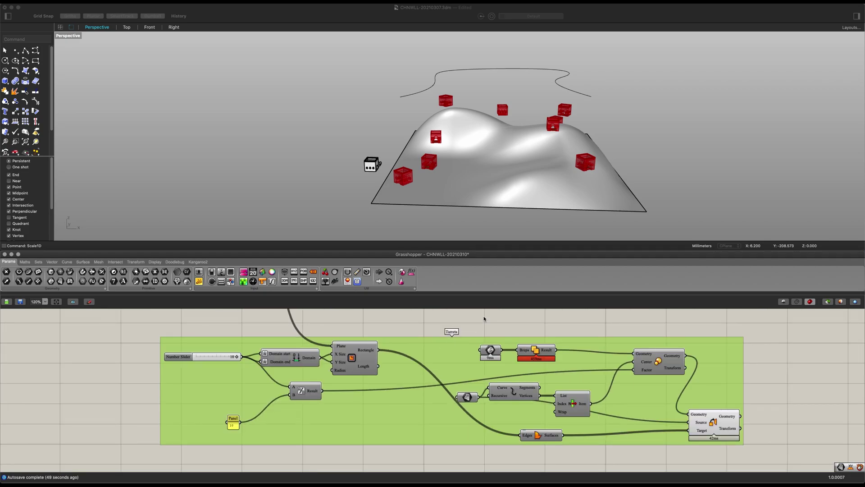
{"action": "left_click", "coordinate": [484, 319]}
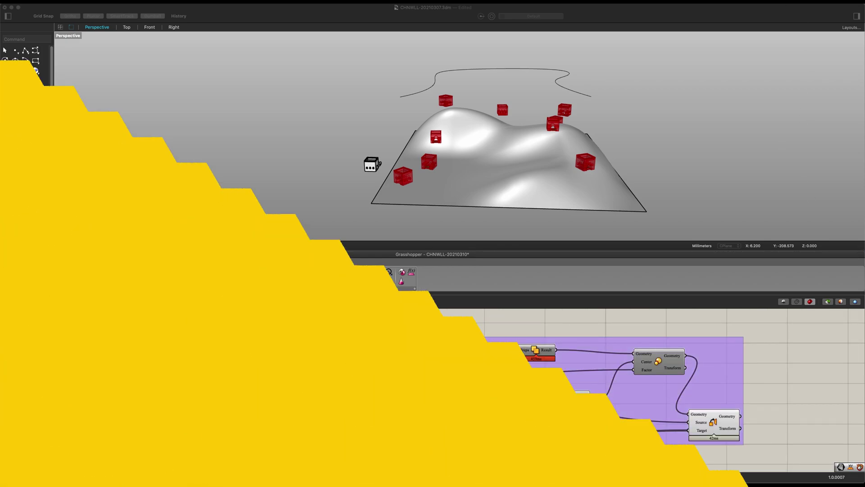